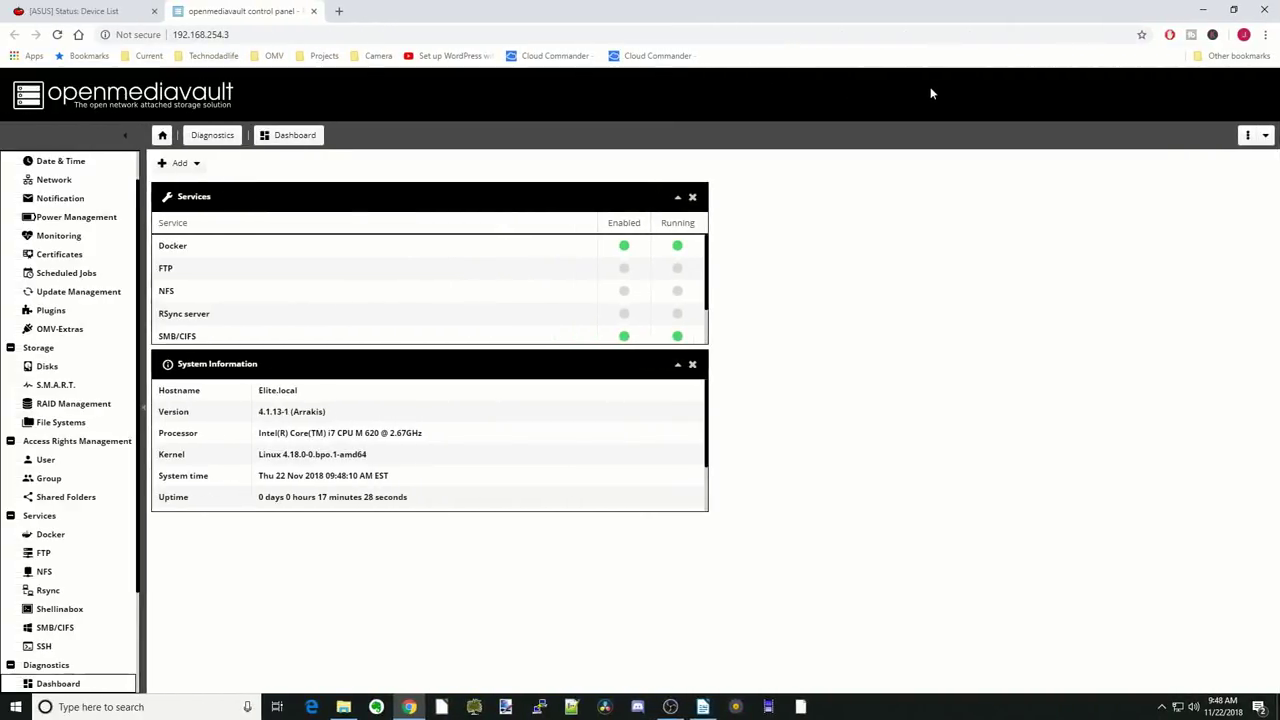
Step: Open the Shellinabox web terminal as root and run 'id user1', showing uid 1000 and gid 100
left_click(70, 609)
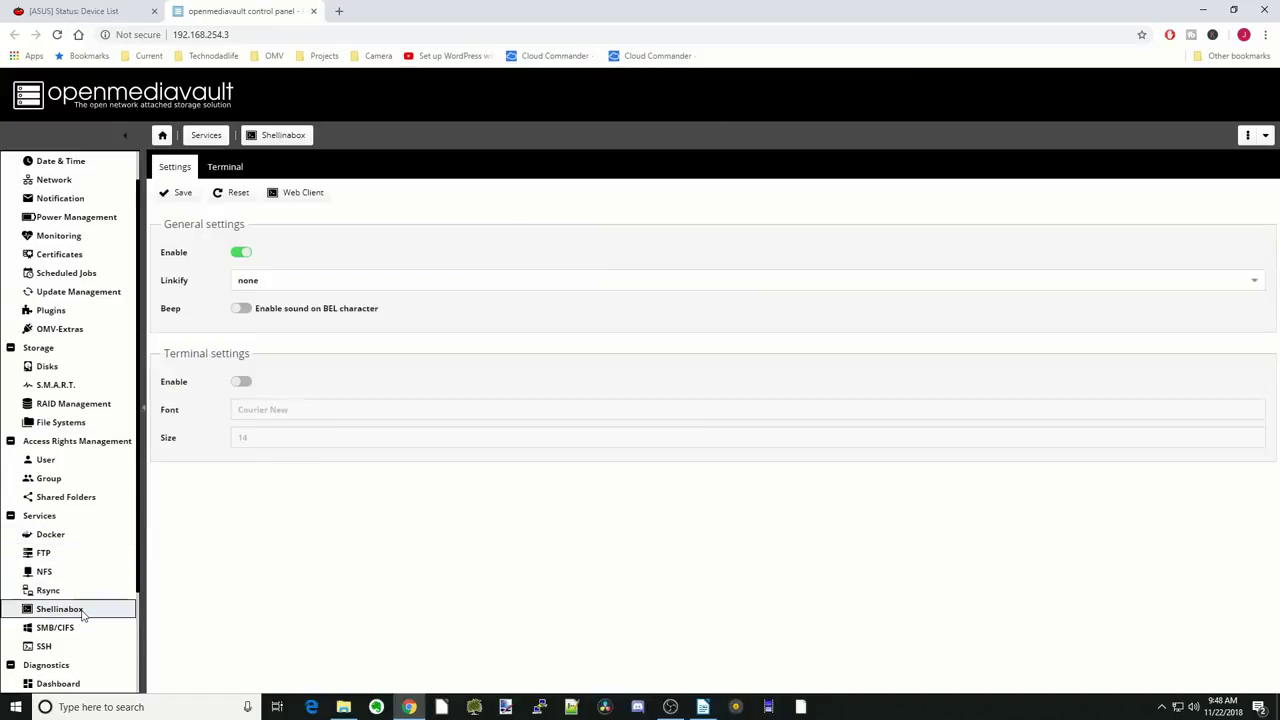
left_click(300, 197)
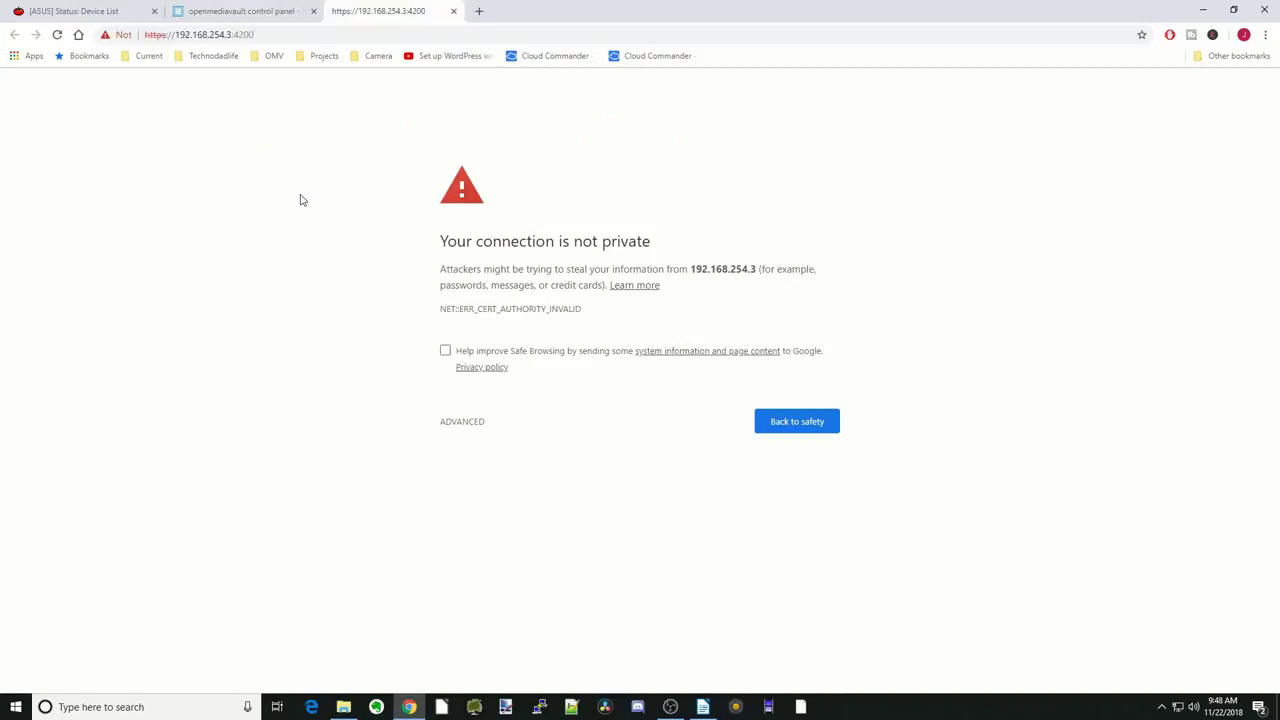
left_click(460, 425)
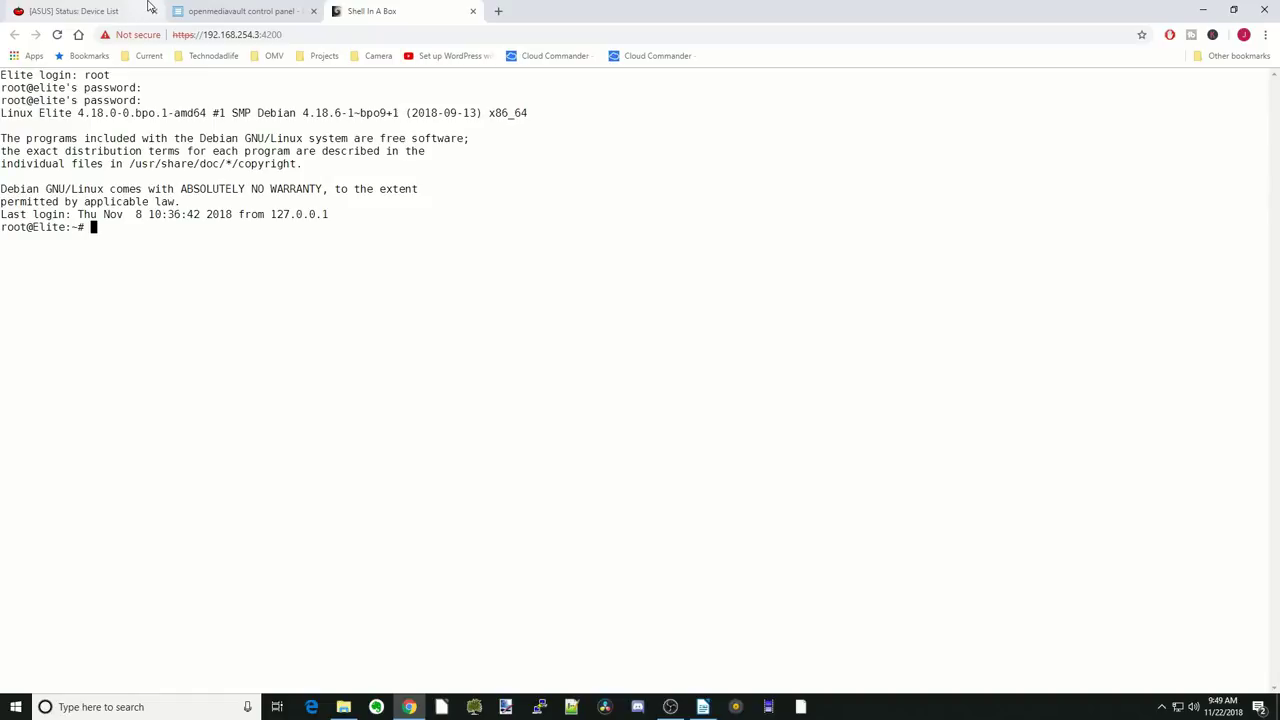
type("id user1")
key("Return")
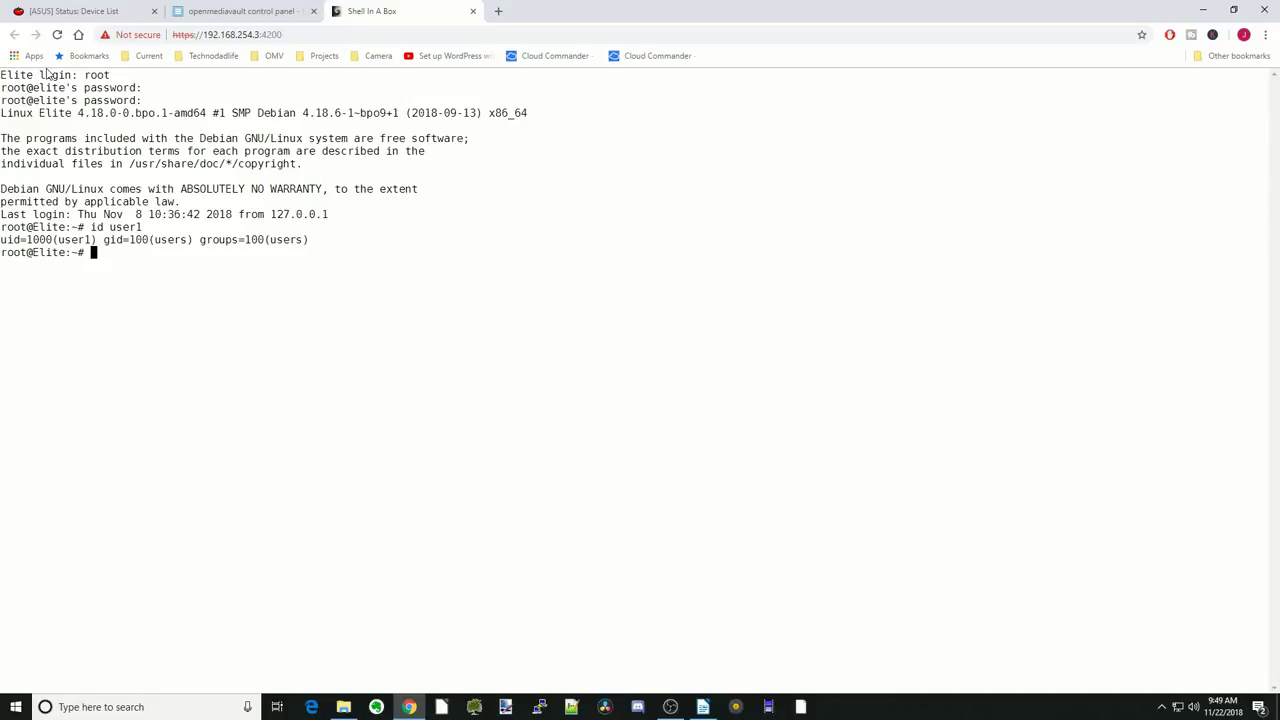
Step: Install v4l-utils and list the webcams, noting /dev/video0 and /dev/video2
type("sudo apt-get install v4l-utils")
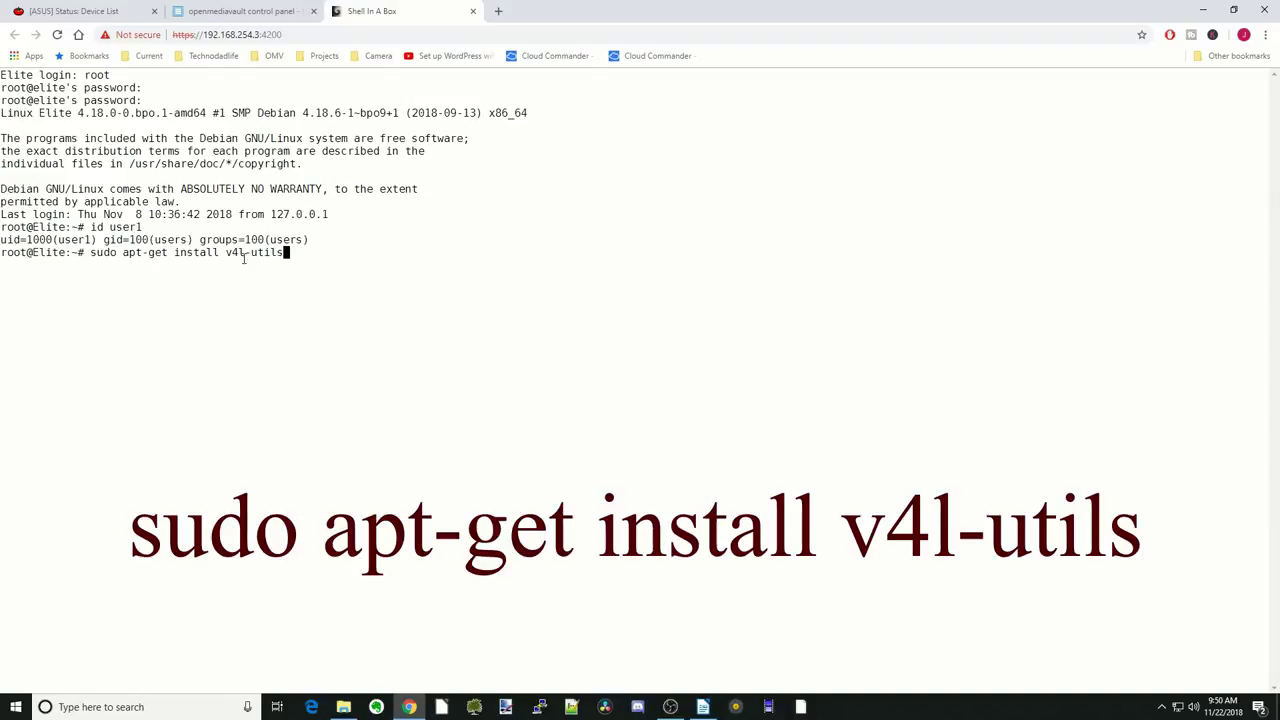
key("Return")
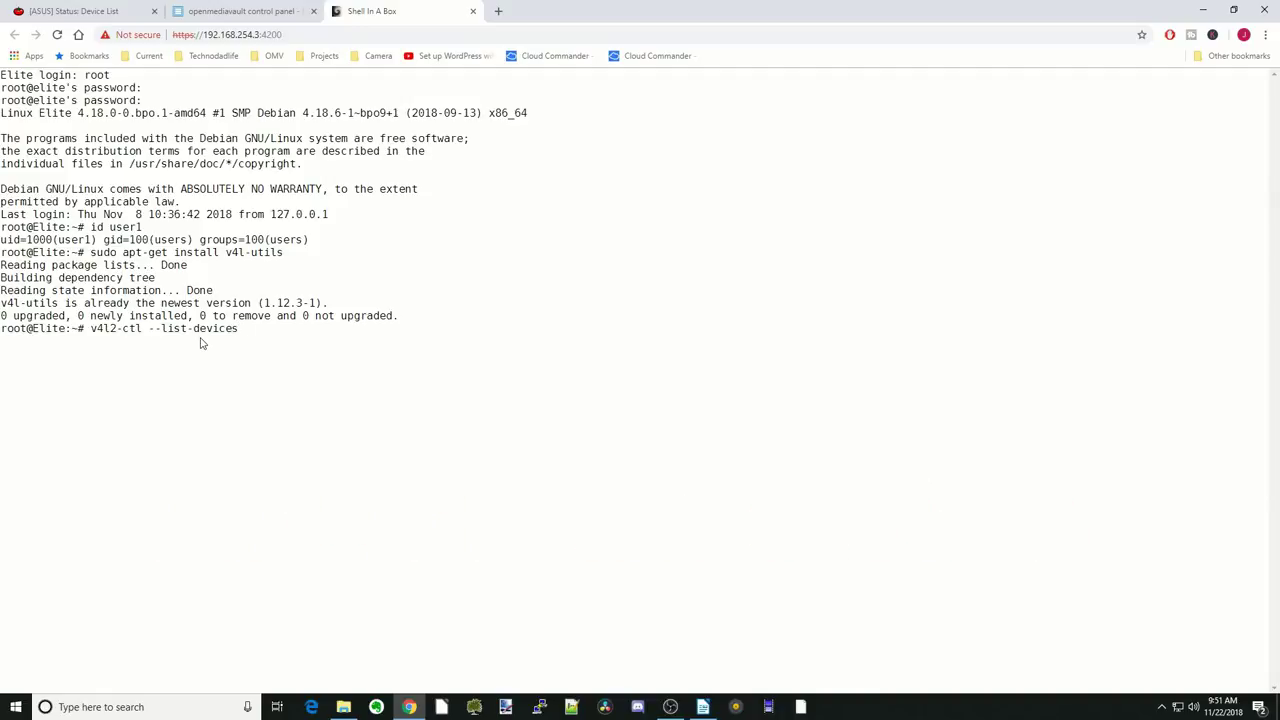
key("Return")
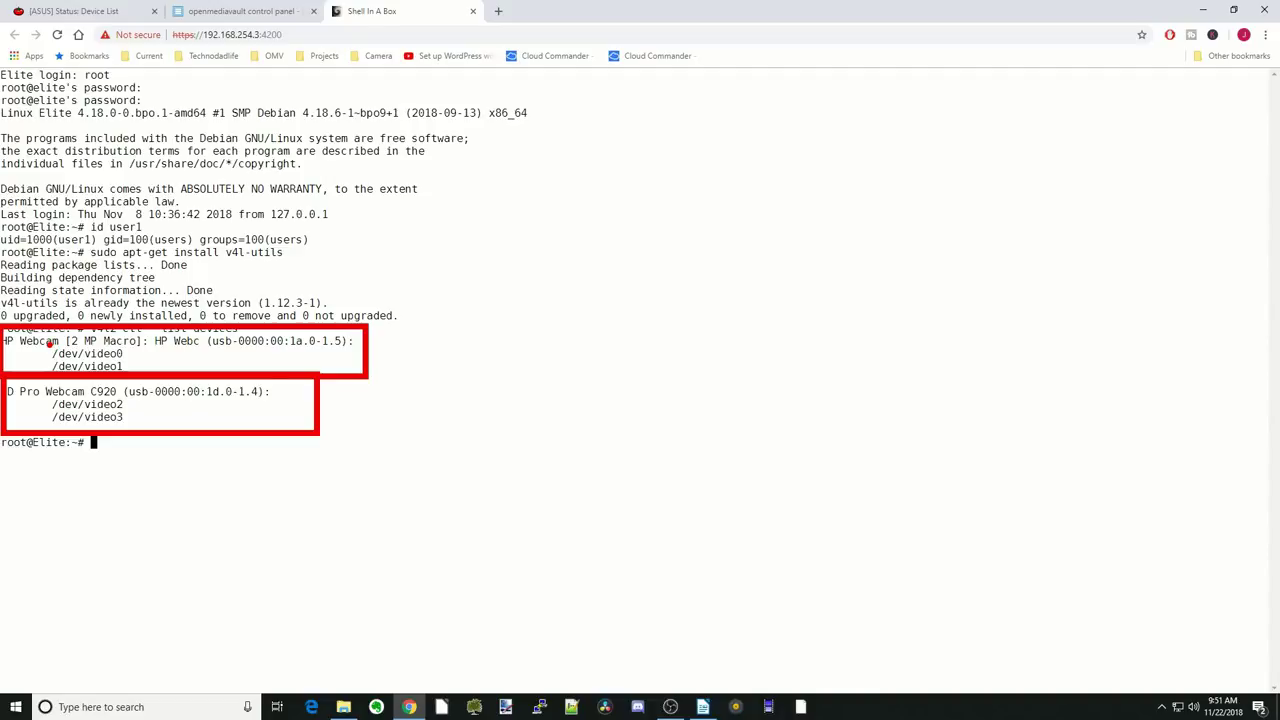
left_click_drag(46, 346, 158, 367)
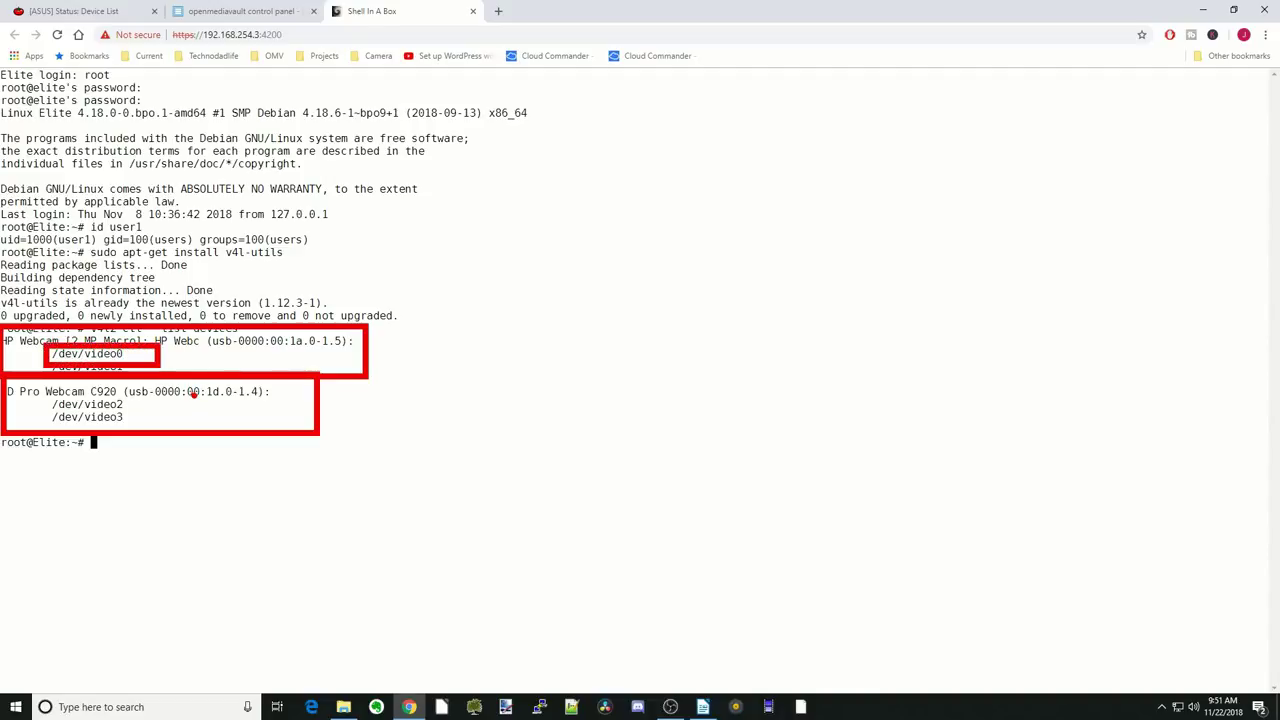
left_click_drag(49, 397, 143, 410)
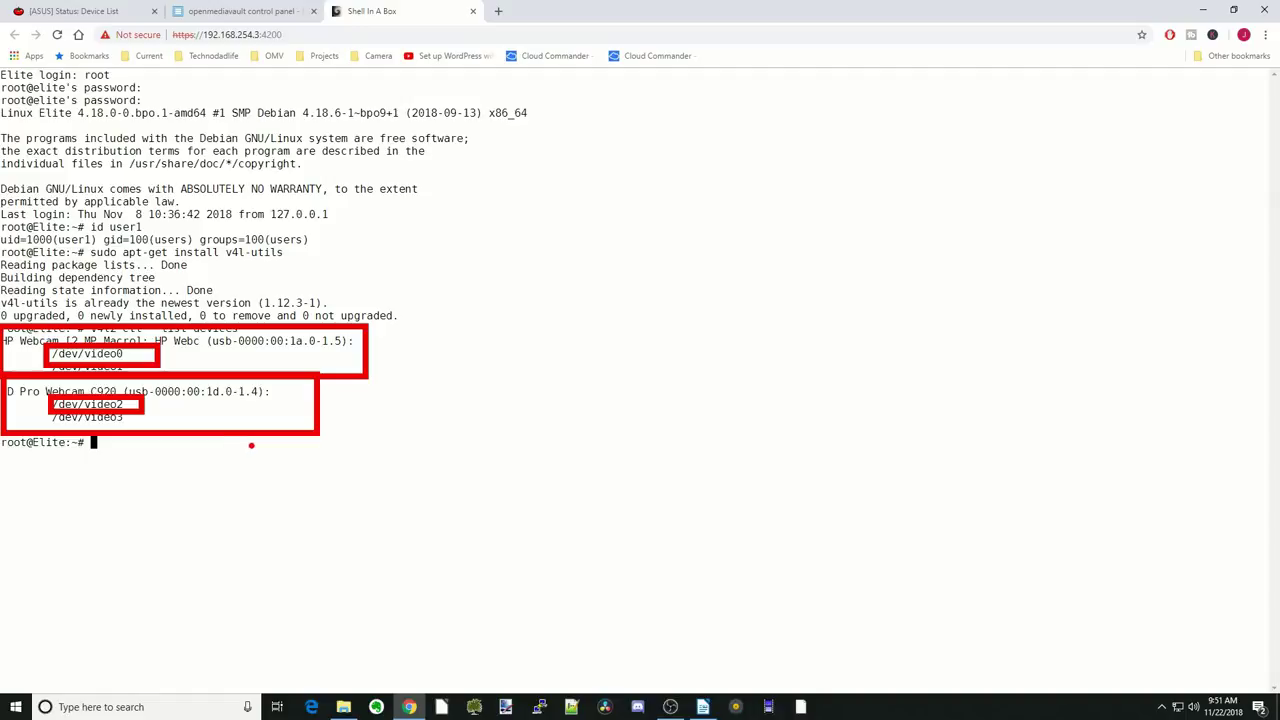
Step: Log out of the server shell with 'exit'
key("Escape")
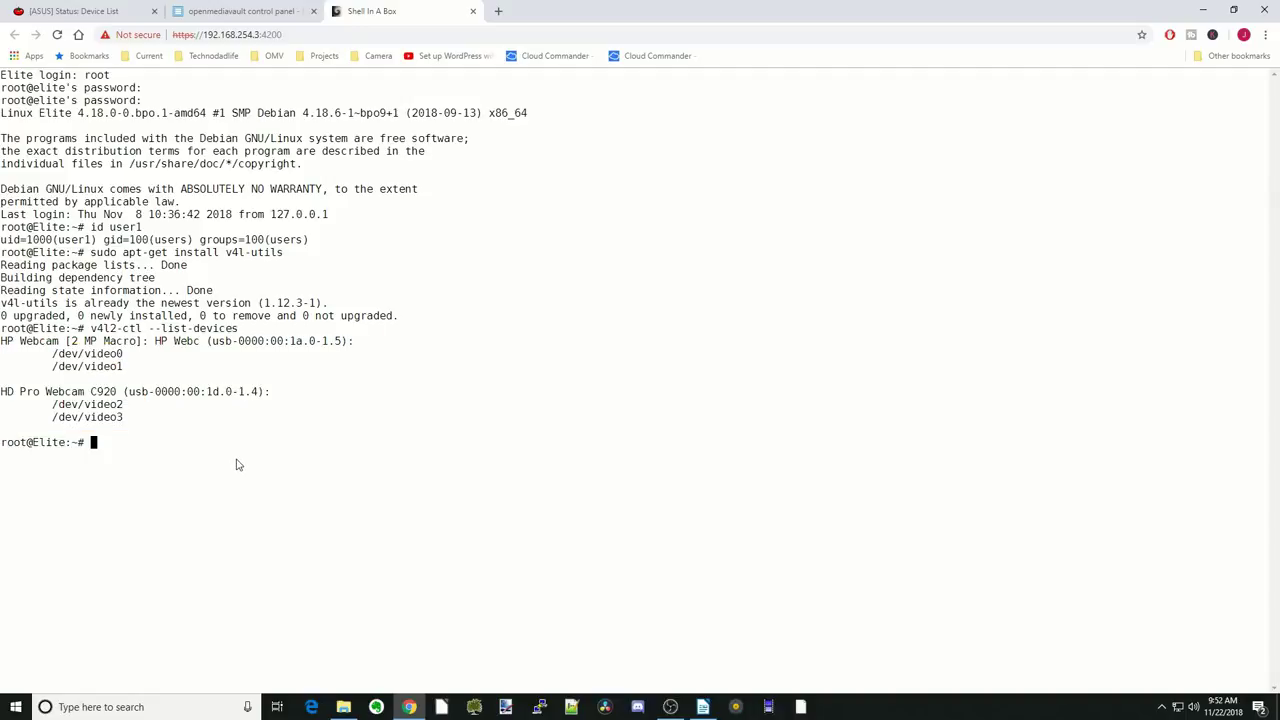
type("exit")
key("Return")
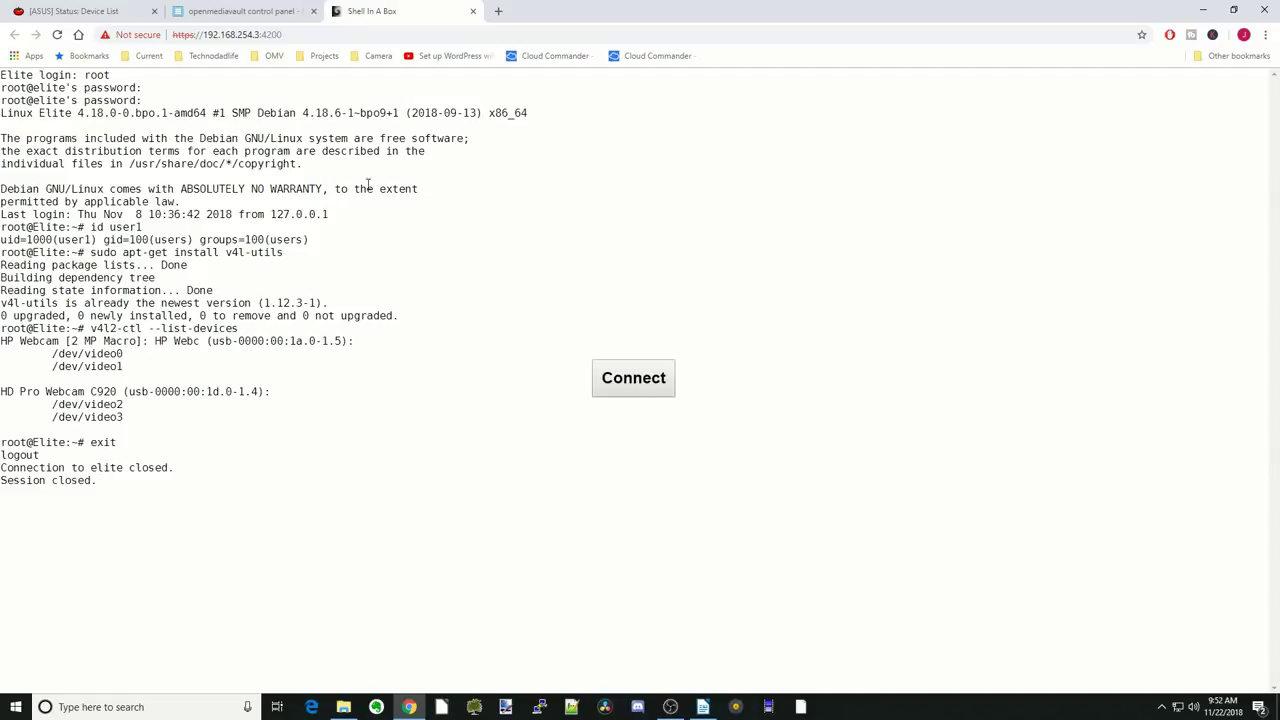
Step: Close the terminal, then pull and select the dlandon/zoneminder image from Docker search
left_click(473, 11)
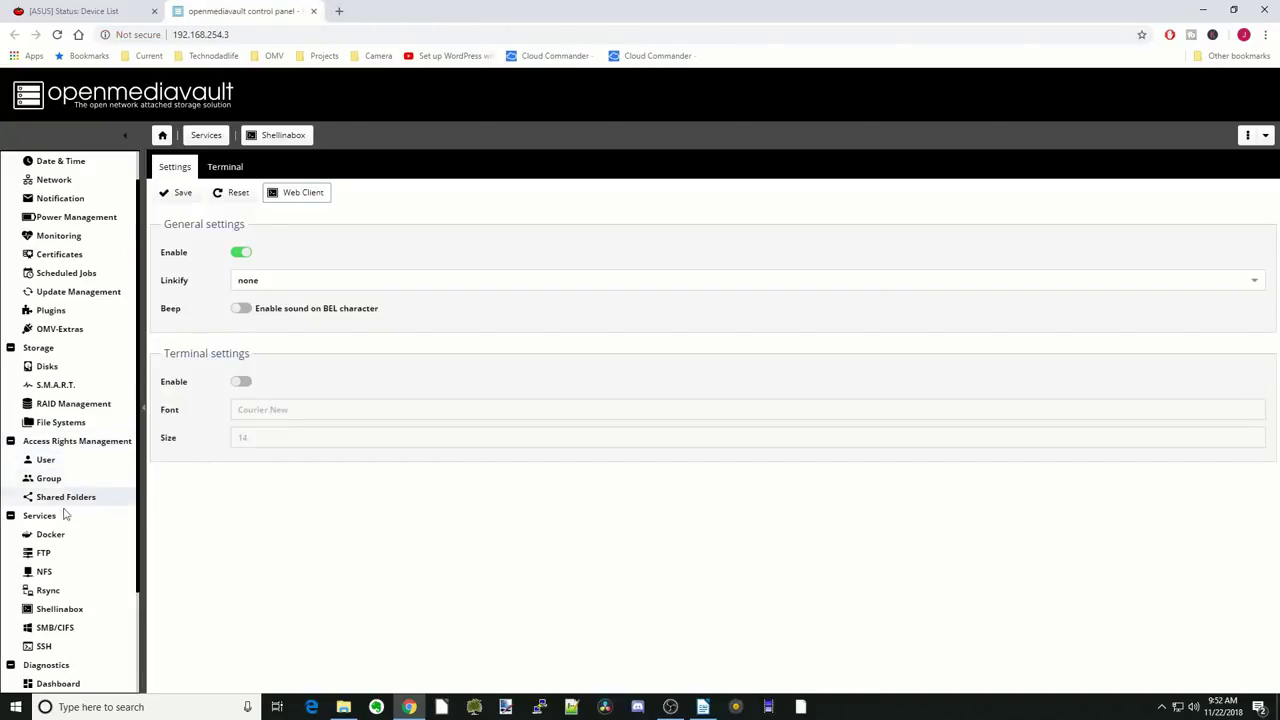
left_click(54, 538)
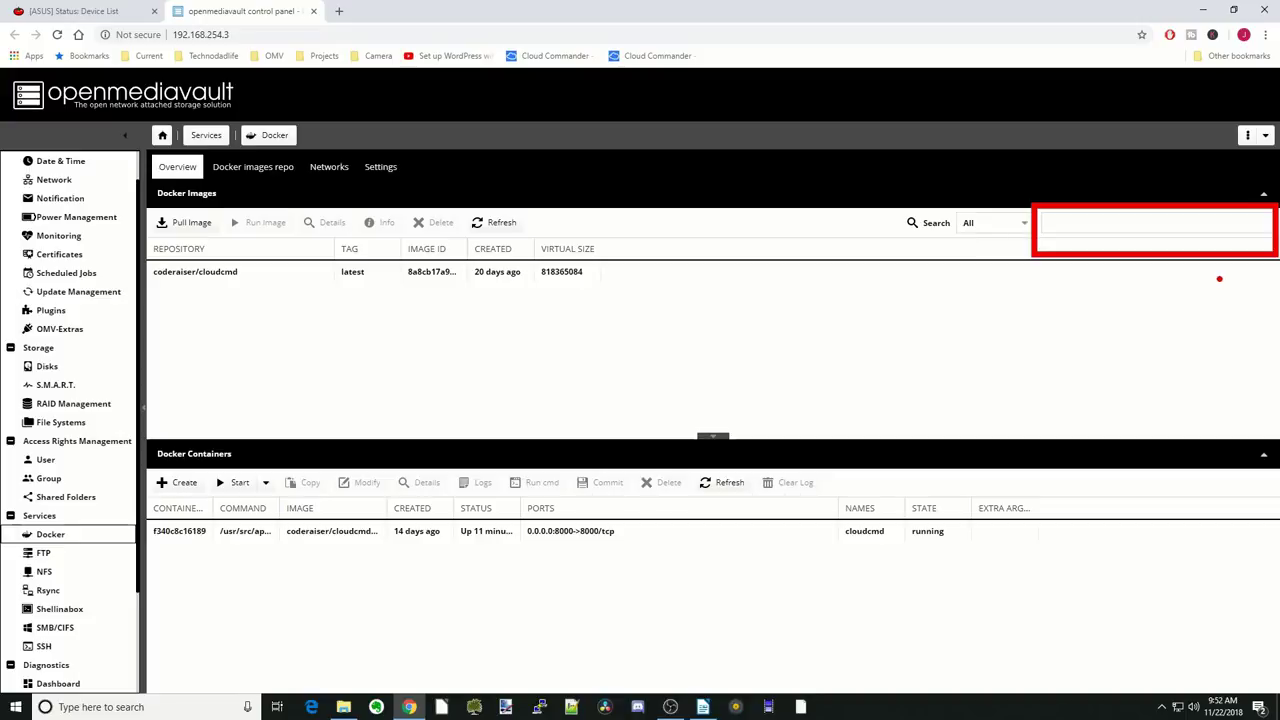
left_click(1092, 221)
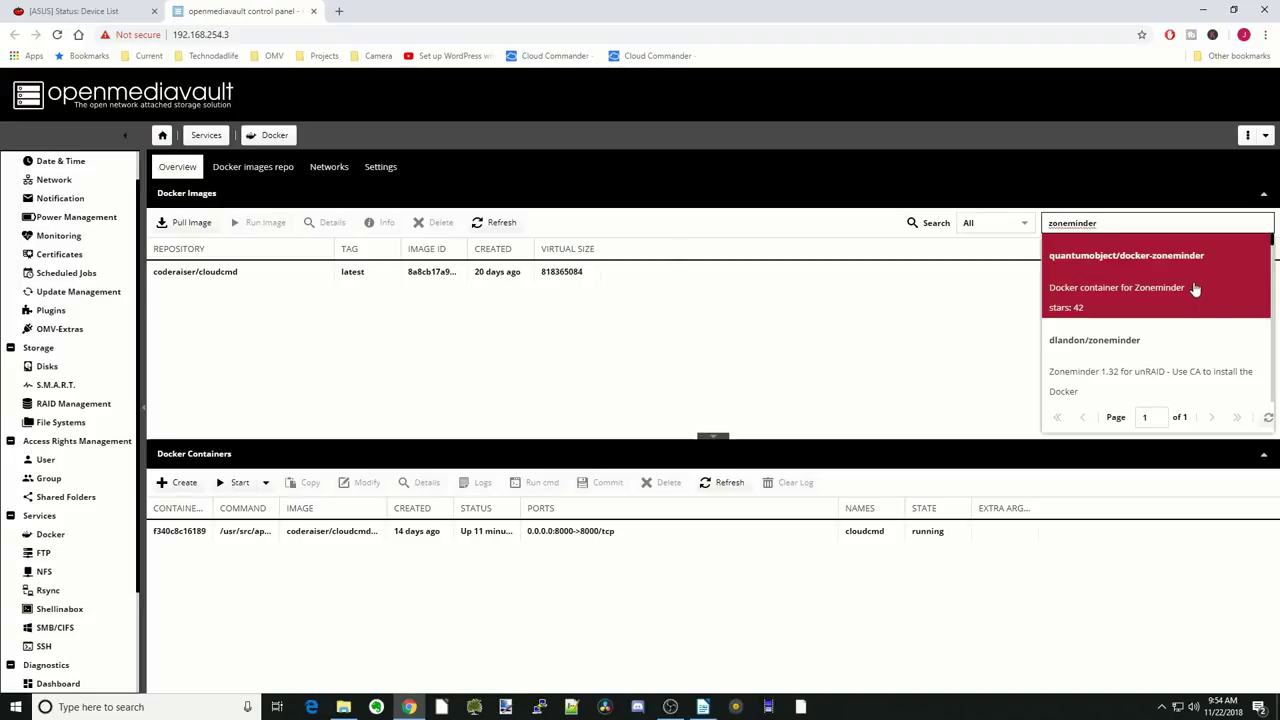
scroll(1193, 287, "down", 1)
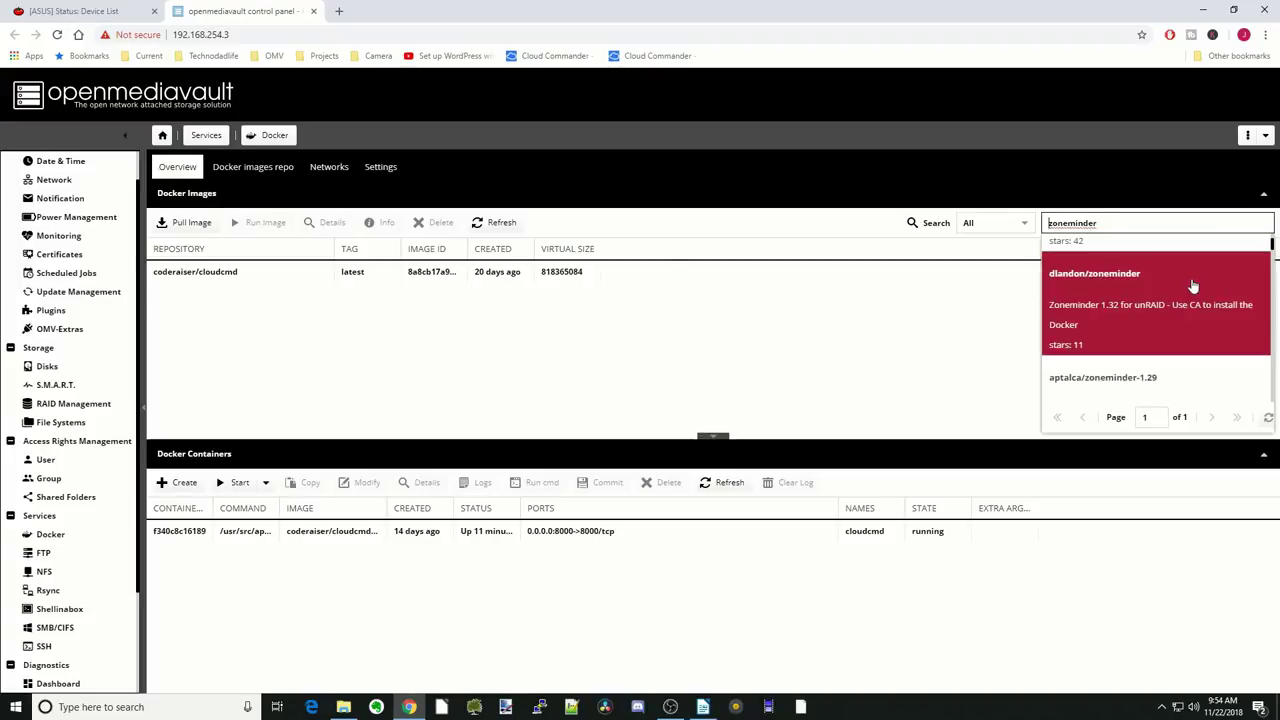
left_click(1127, 310)
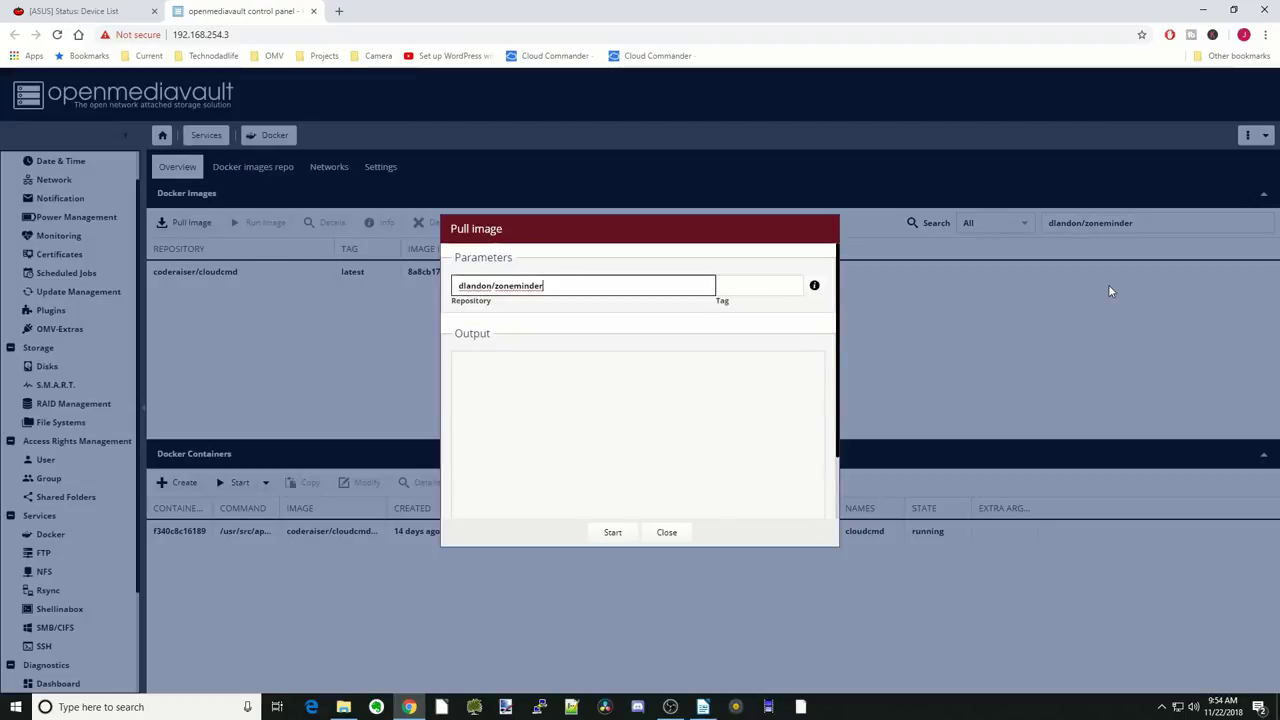
left_click(613, 533)
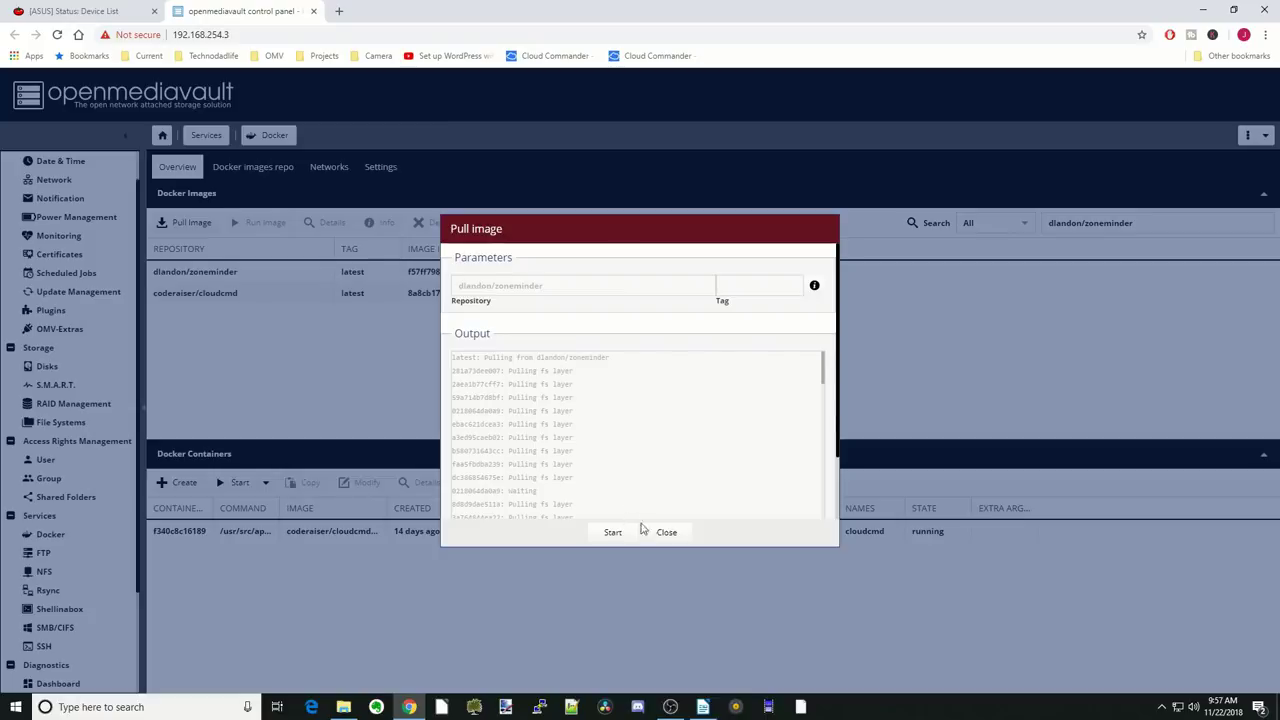
left_click(666, 533)
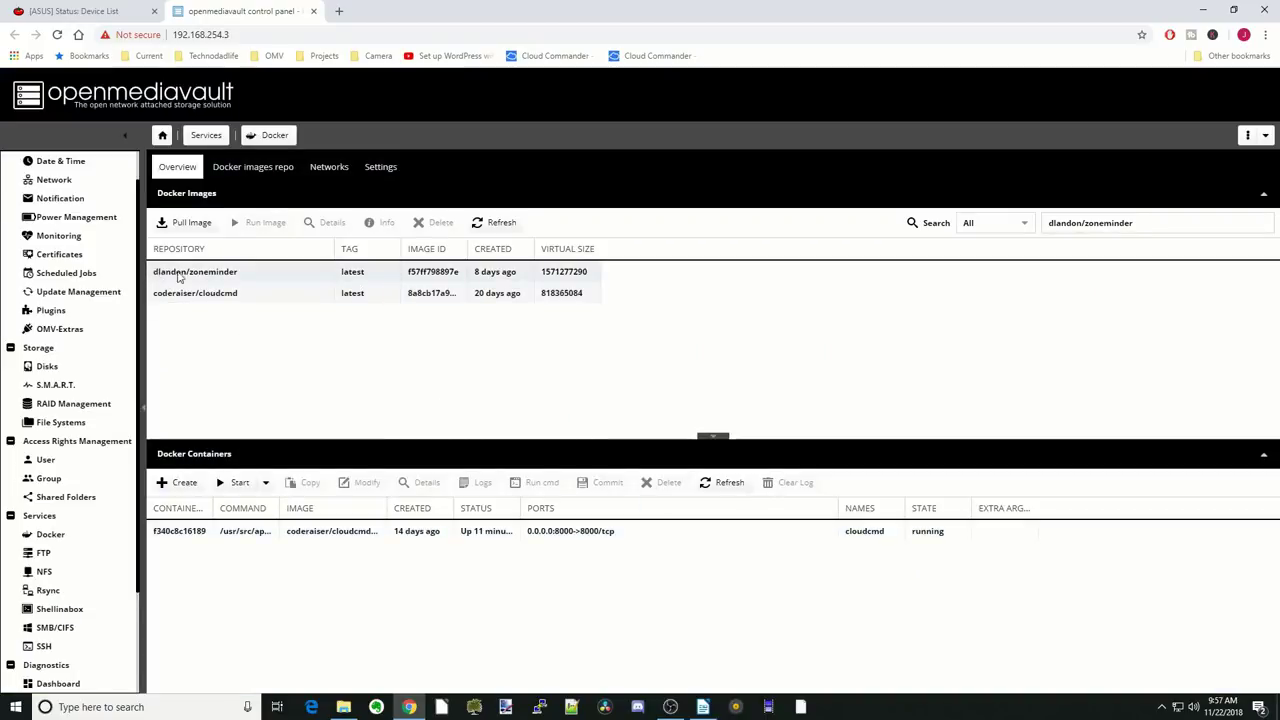
left_click(224, 276)
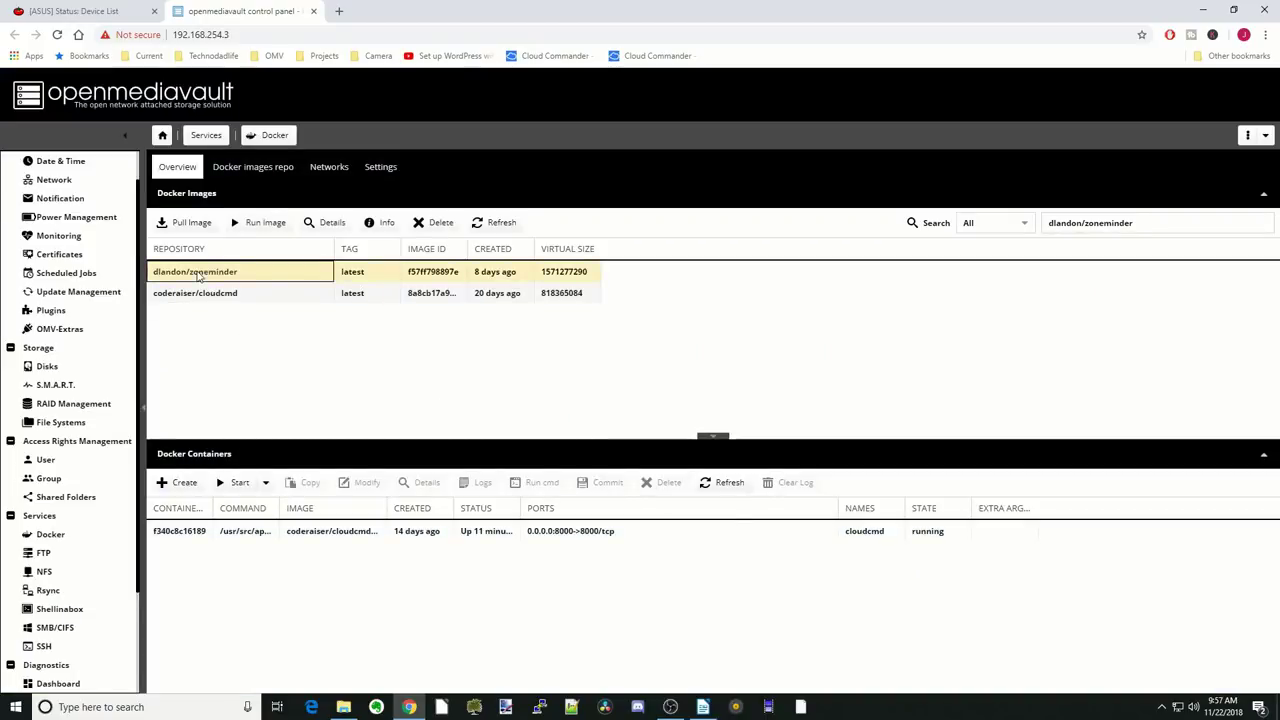
Step: Review the dlandon/zoneminder Docker Hub run example, noting ports 8080, 8443 and 9000
left_click(383, 224)
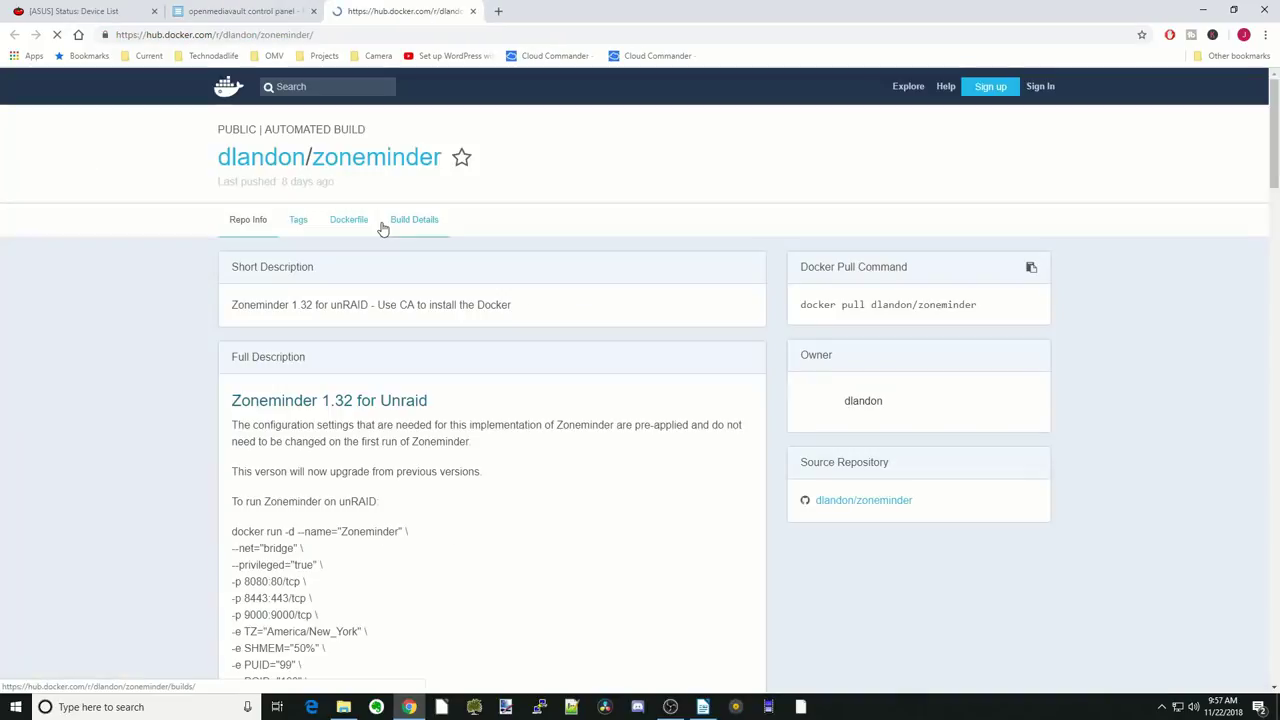
scroll(375, 320, "down", 2)
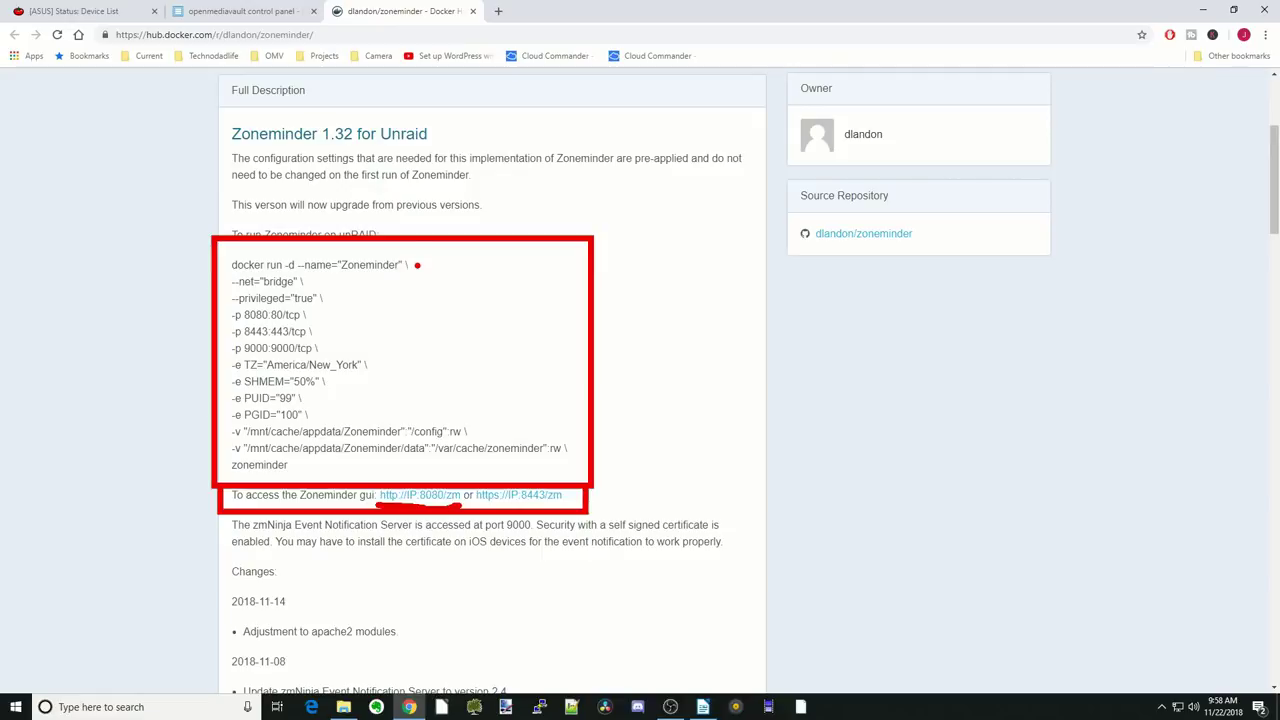
left_click_drag(417, 265, 443, 265)
left_click_drag(316, 284, 333, 284)
left_click_drag(329, 299, 347, 299)
mouse_move(273, 441)
left_mouse_down()
mouse_move(296, 440)
mouse_move(286, 457)
mouse_move(350, 437)
mouse_move(318, 455)
left_mouse_up()
left_click_drag(318, 455, 356, 453)
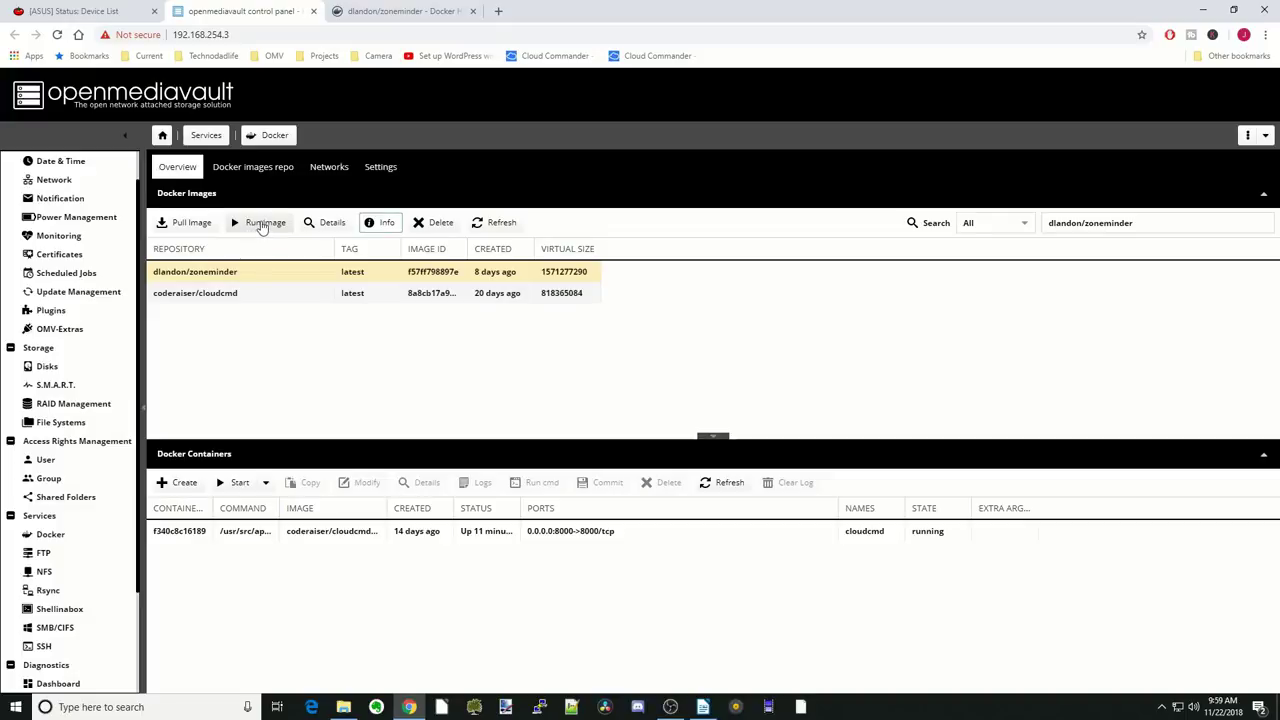
Step: Name the new container 'zoneminder' with restart policy always and privileged mode on
left_click(262, 223)
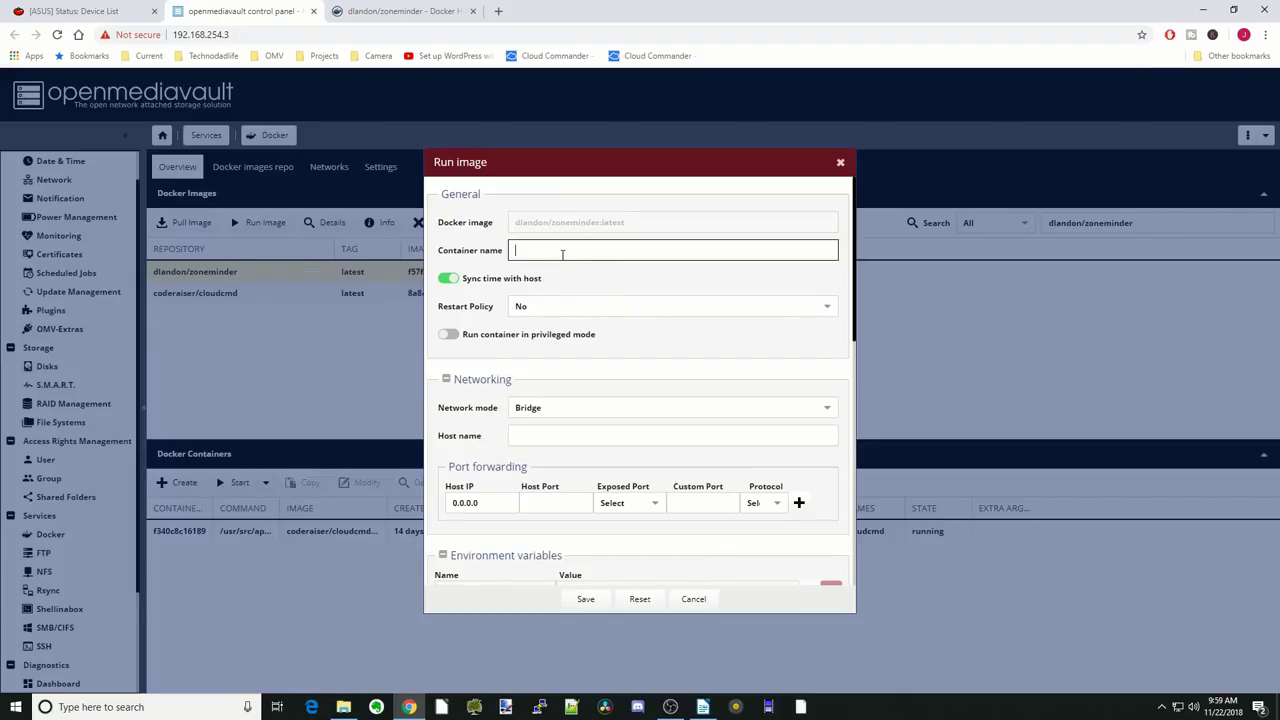
type("zoneminder")
left_click(816, 300)
left_click(680, 352)
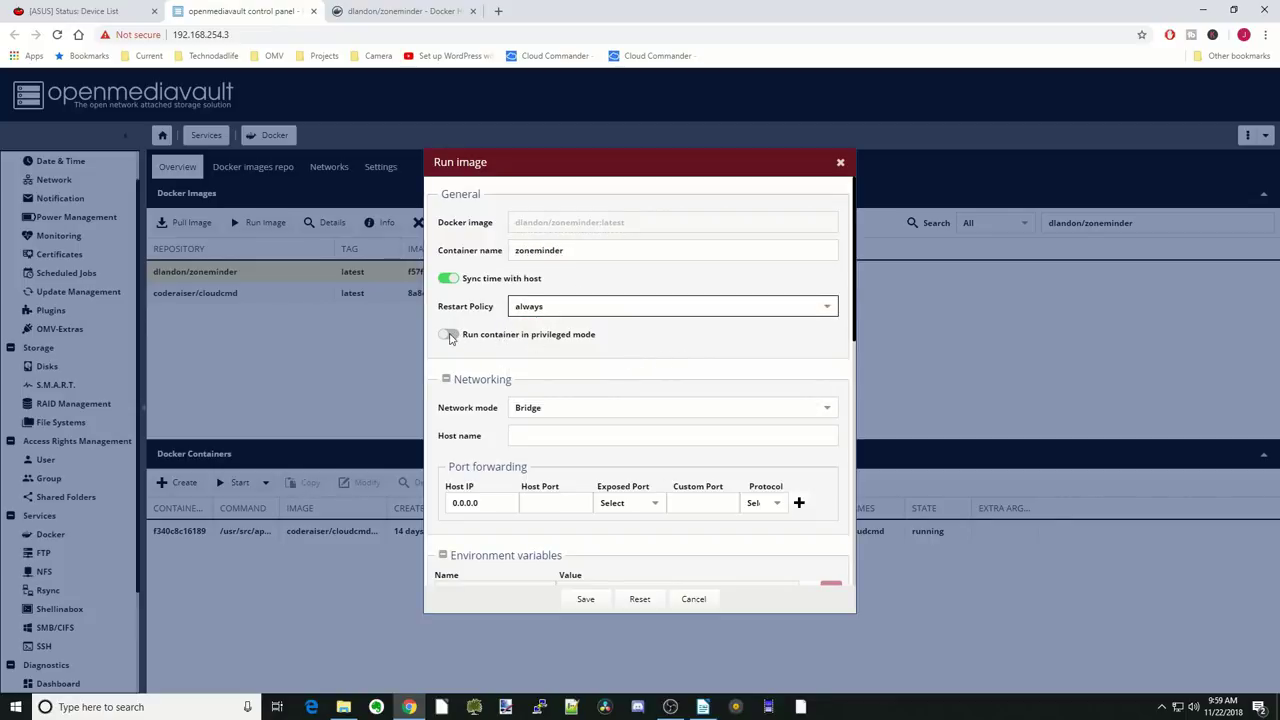
left_click(448, 335)
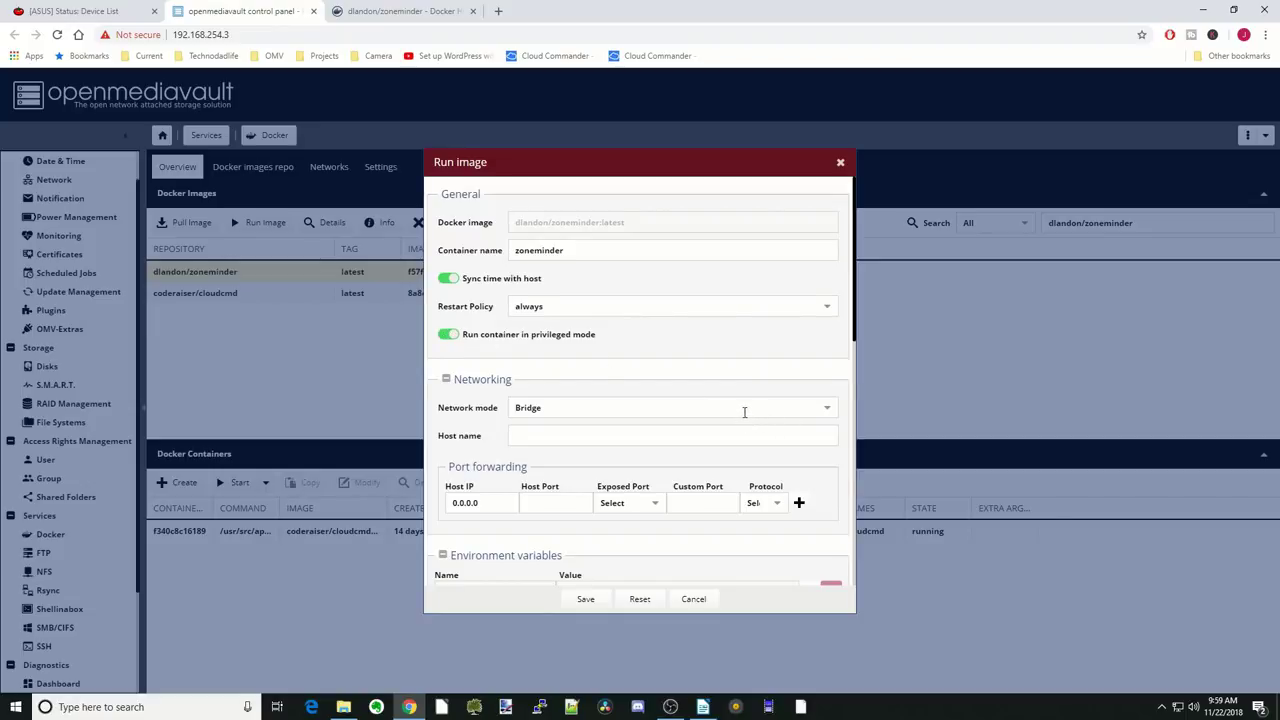
scroll(742, 413, "down", 3)
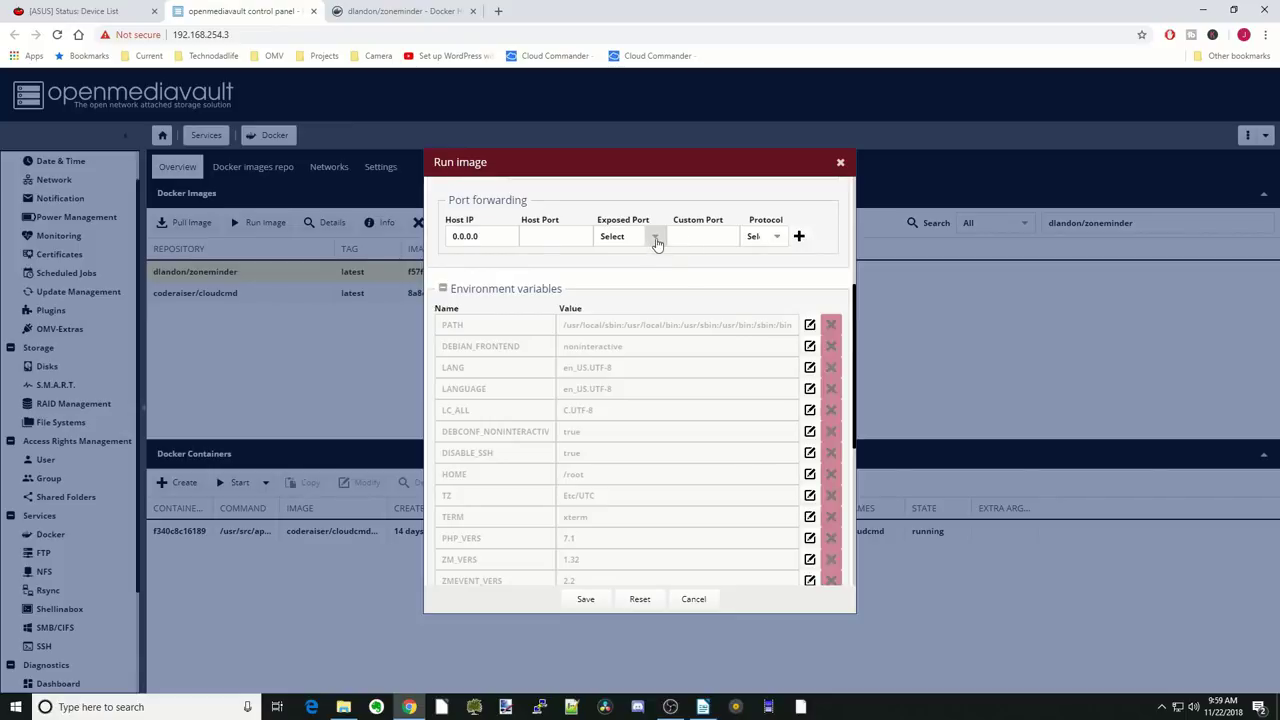
Step: Forward host port 8443 to 443/tcp and host port 8080 to 80/tcp
left_click(656, 238)
left_click(620, 258)
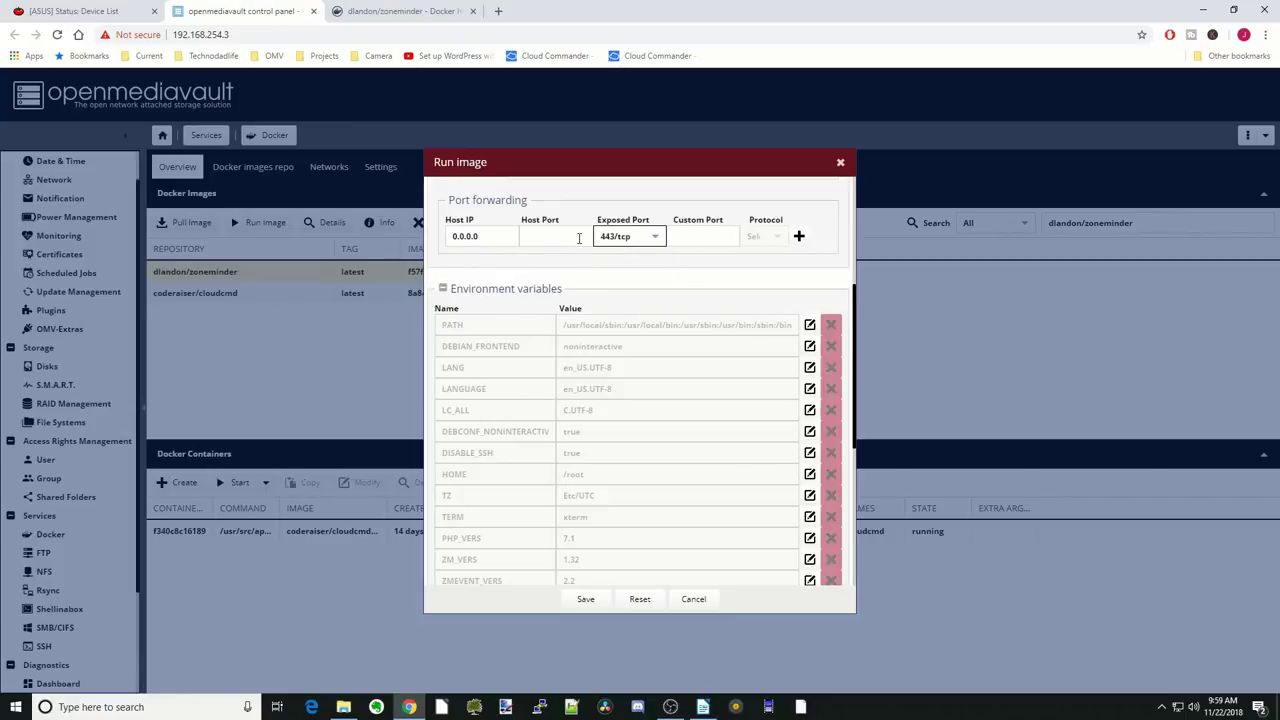
left_click(582, 235)
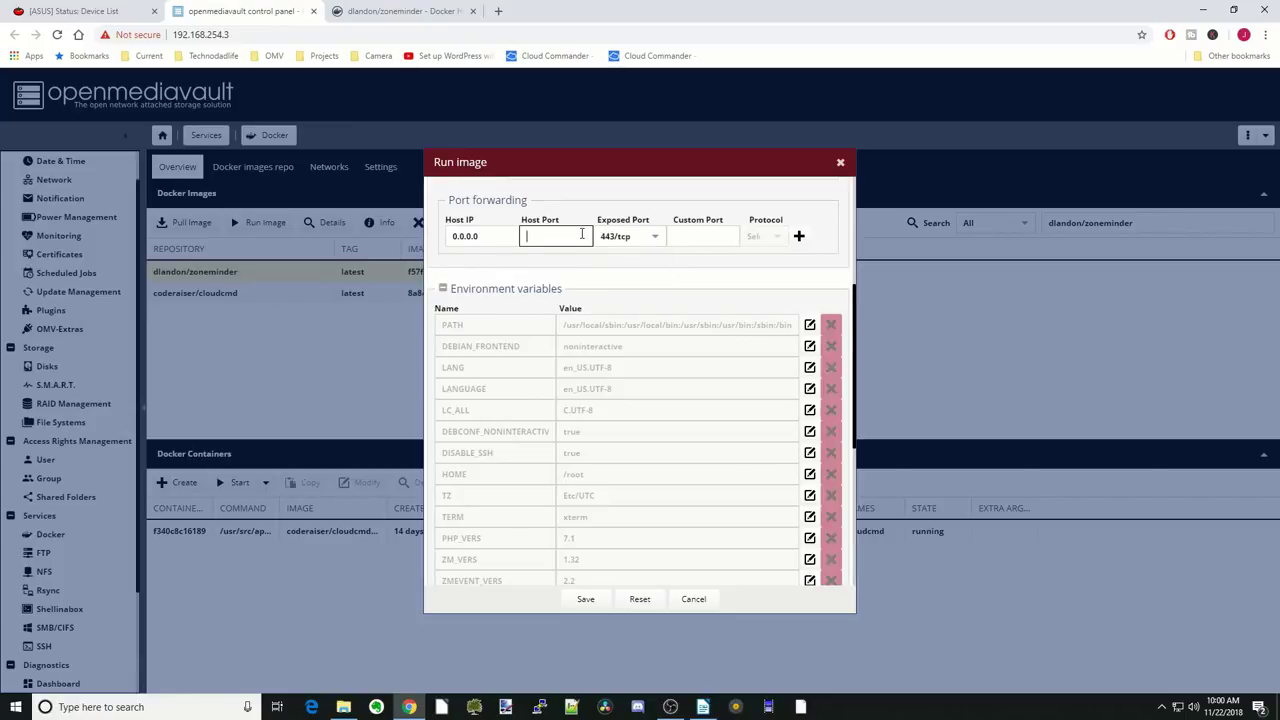
type("8443")
left_click(799, 237)
left_click(655, 258)
left_click(634, 301)
left_click(566, 257)
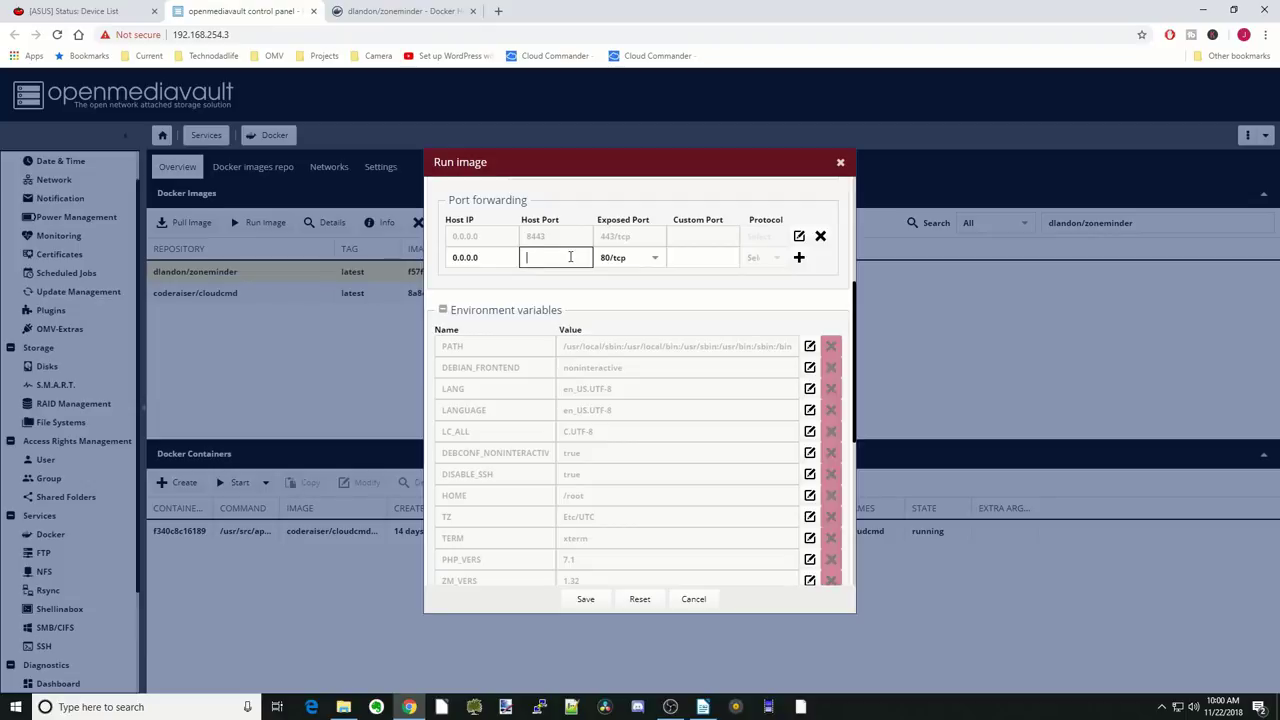
type("8080")
left_click(798, 258)
Step: Forward host port 9000 to container port 9000/tcp
left_click(798, 259)
left_click(655, 279)
left_click(628, 345)
left_click(566, 278)
type("9000")
left_click(797, 281)
left_click(797, 281)
Step: Set the TZ environment variable to America/New_York
scroll(733, 313, "down", 3)
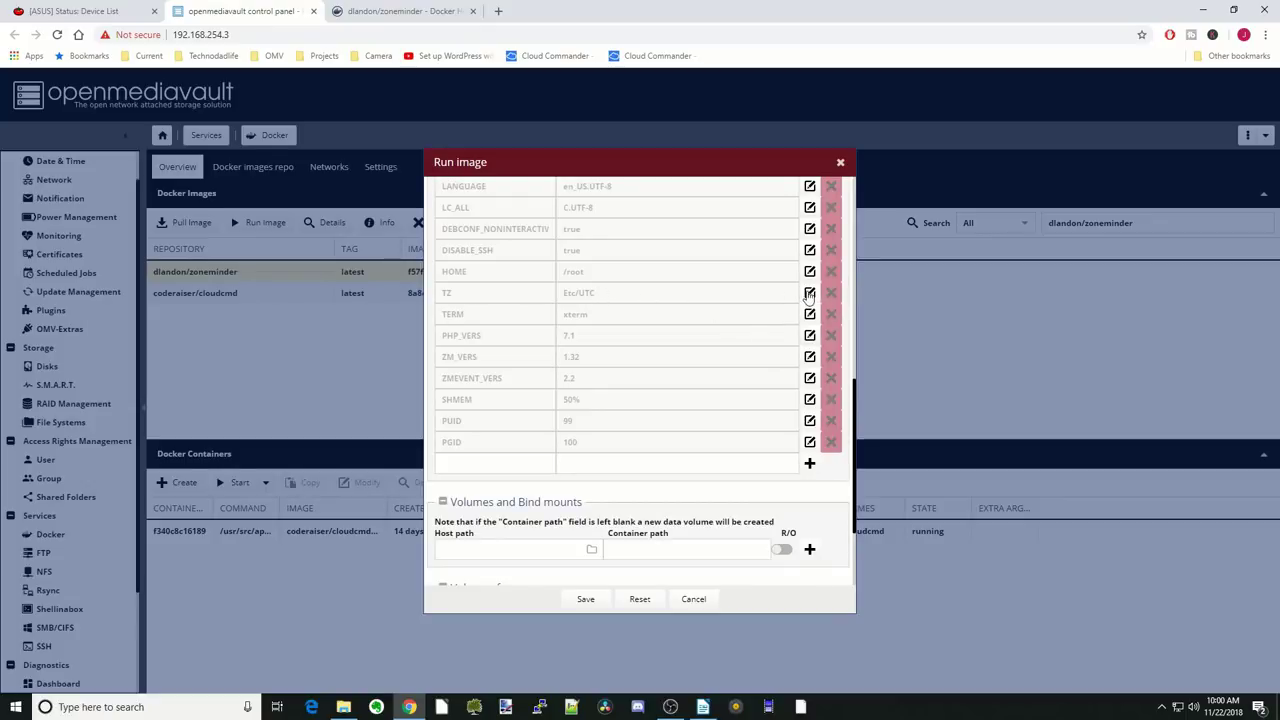
left_click(809, 292)
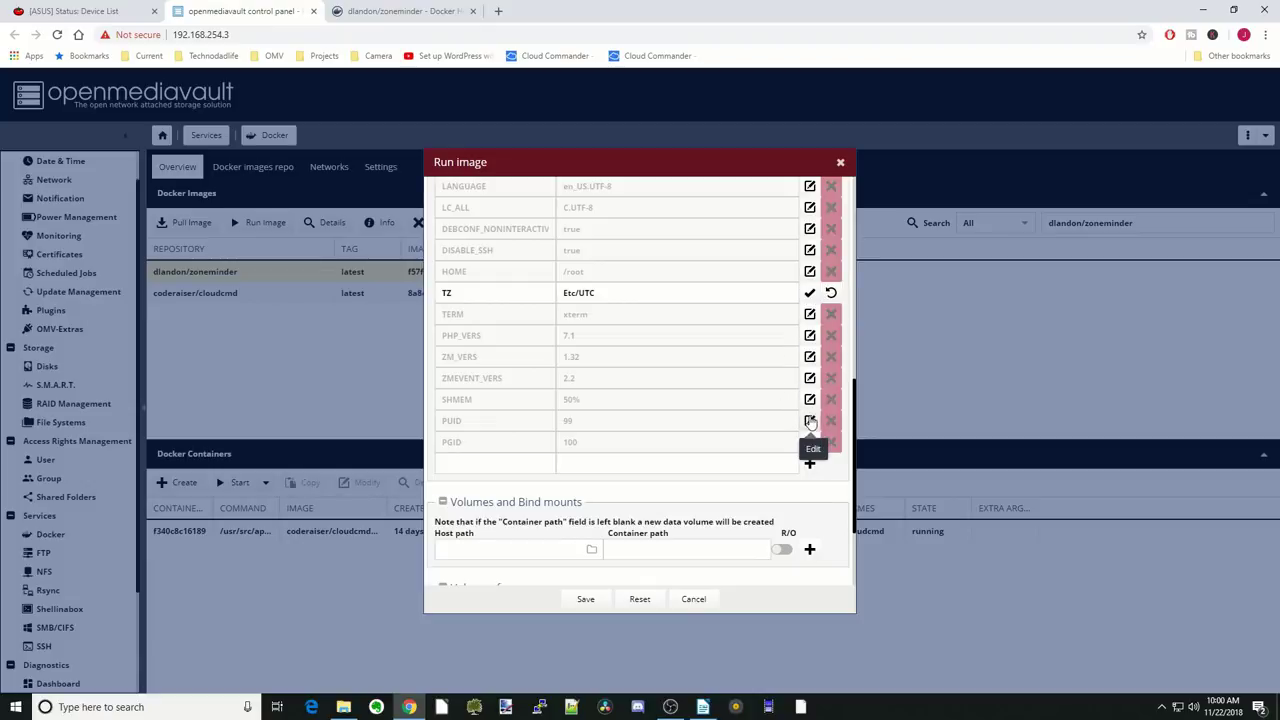
left_click(810, 422)
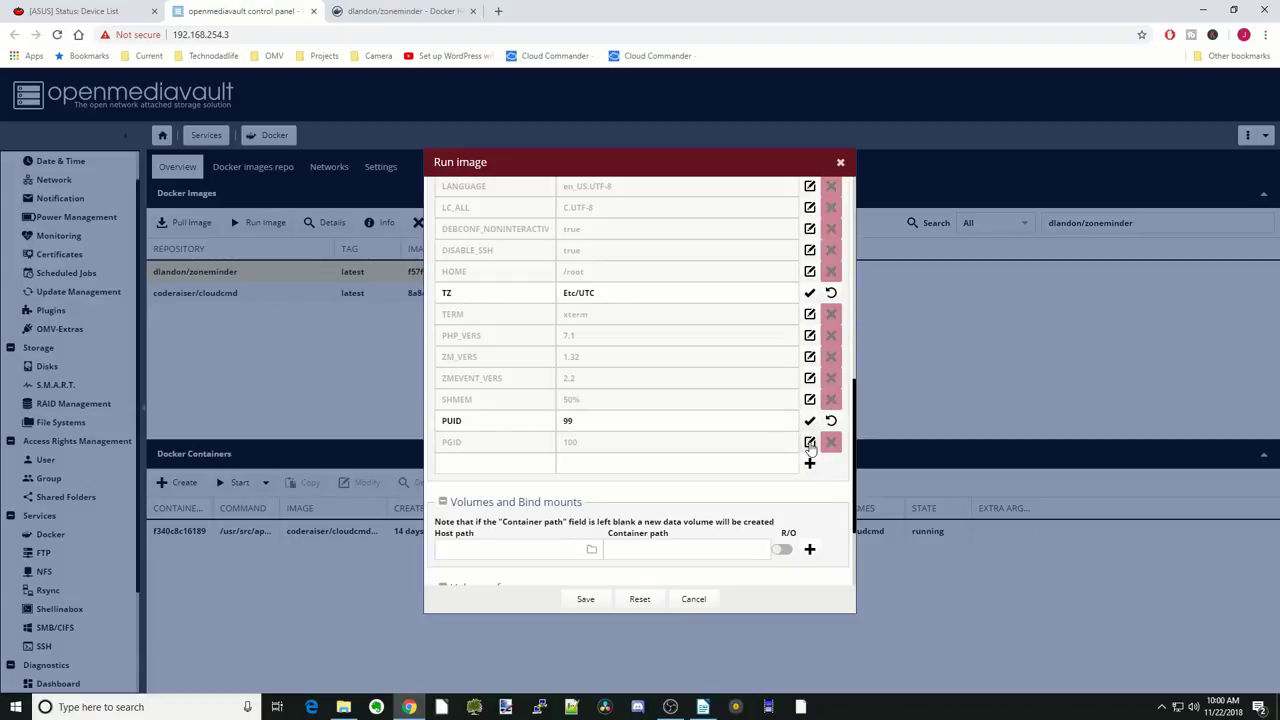
left_click(810, 442)
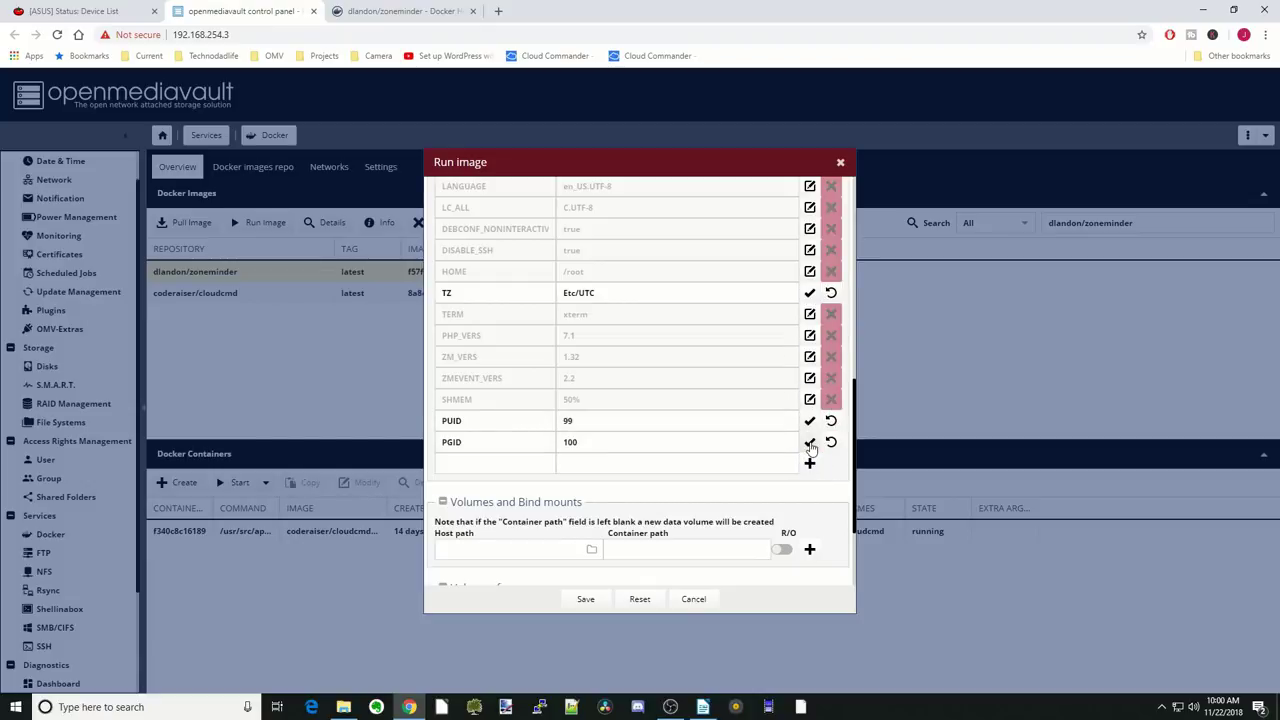
left_click(615, 295)
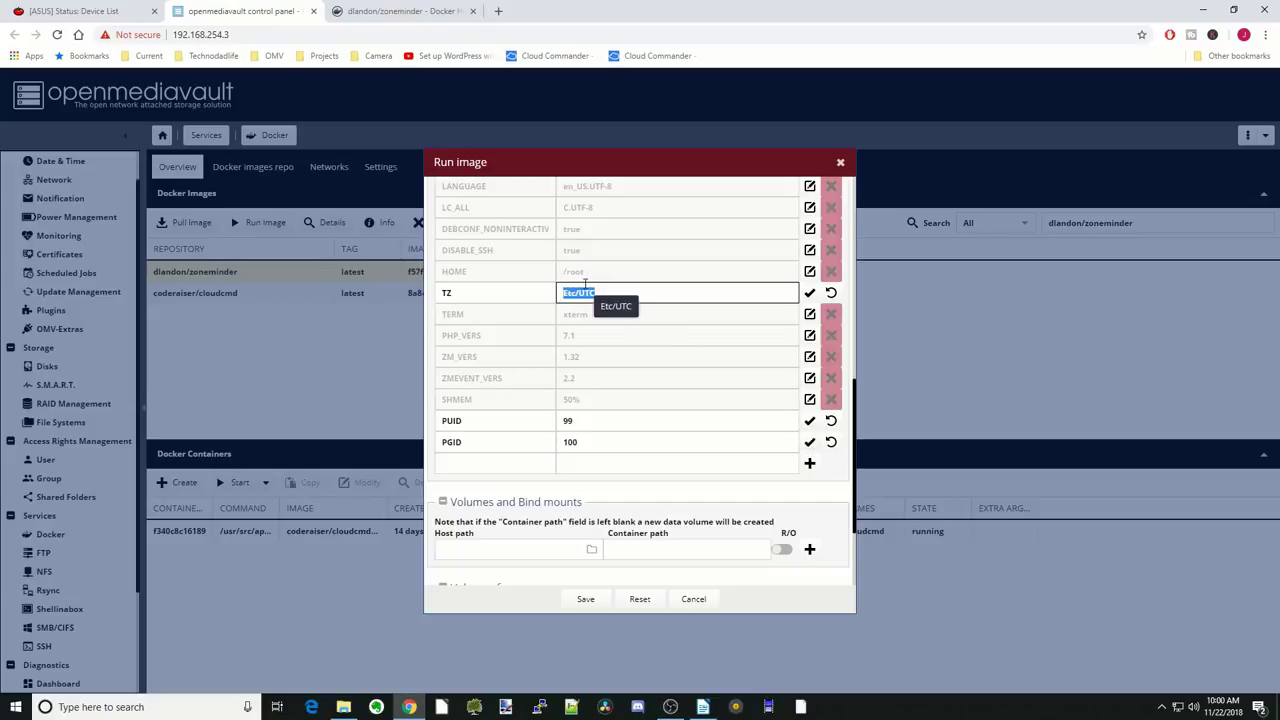
type("America/New_York")
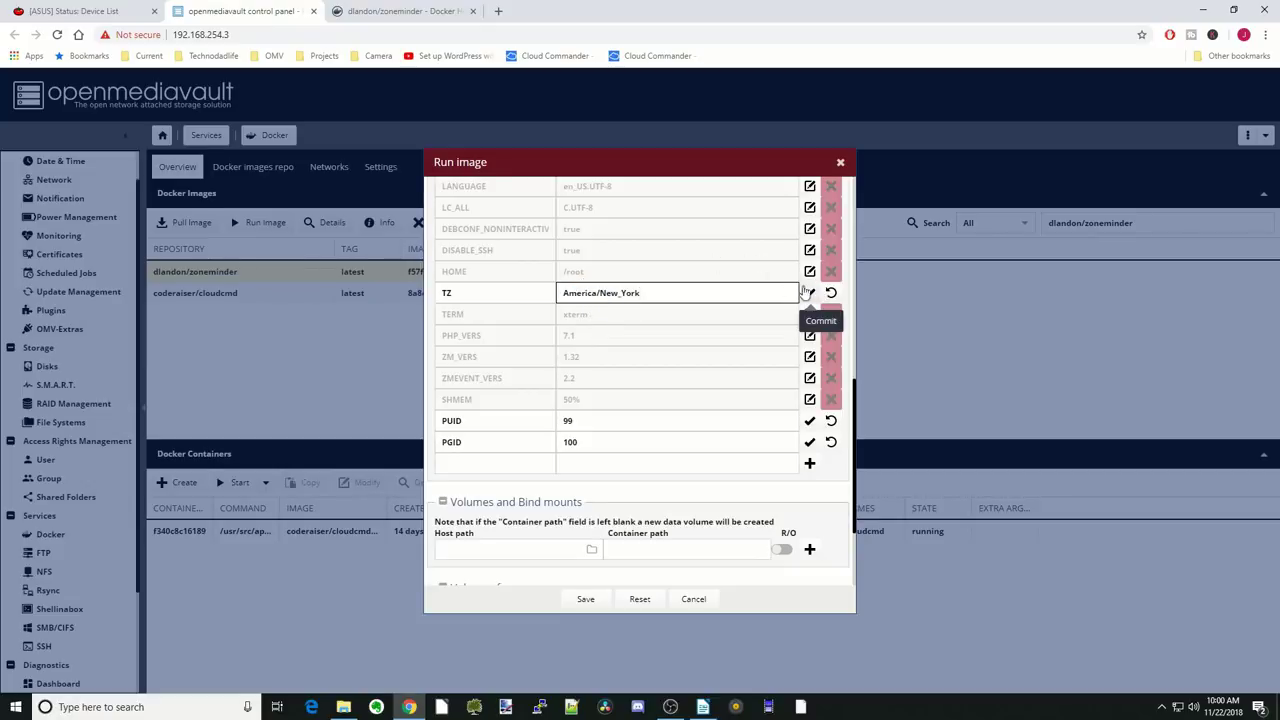
left_click(811, 293)
Step: Set the PUID environment variable to 1000
scroll(760, 289, "down", 2)
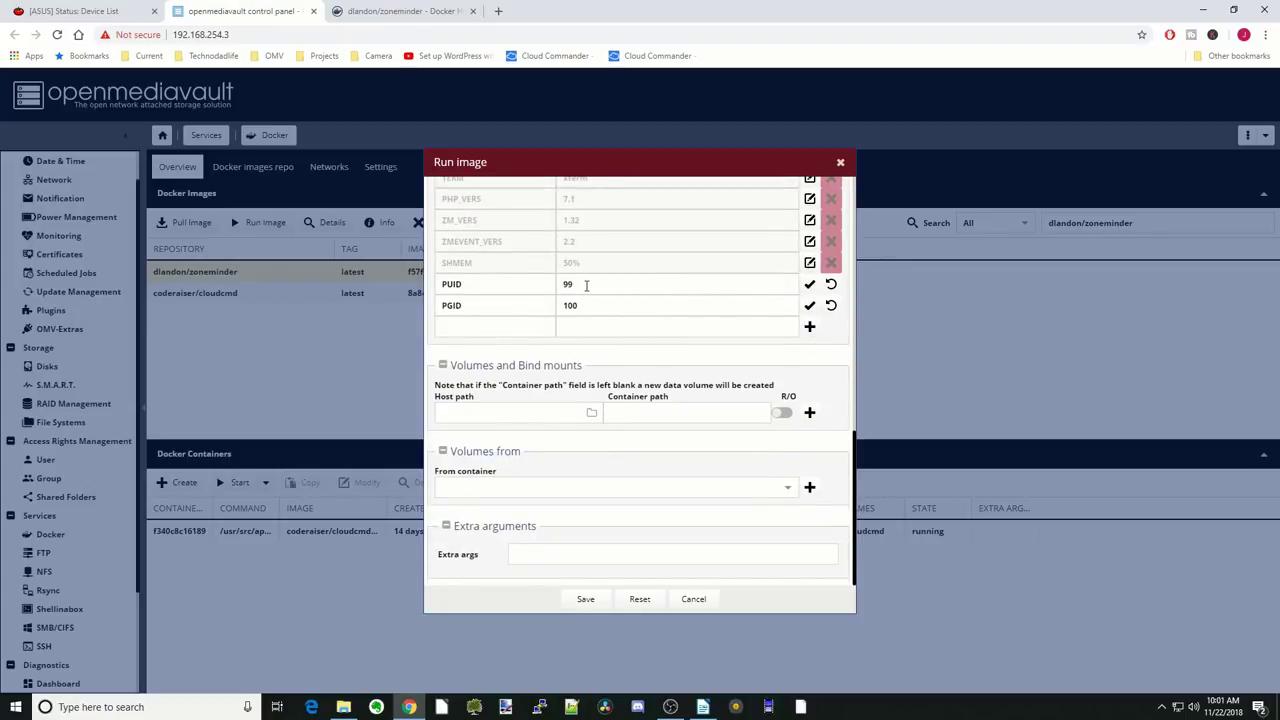
left_click(586, 285)
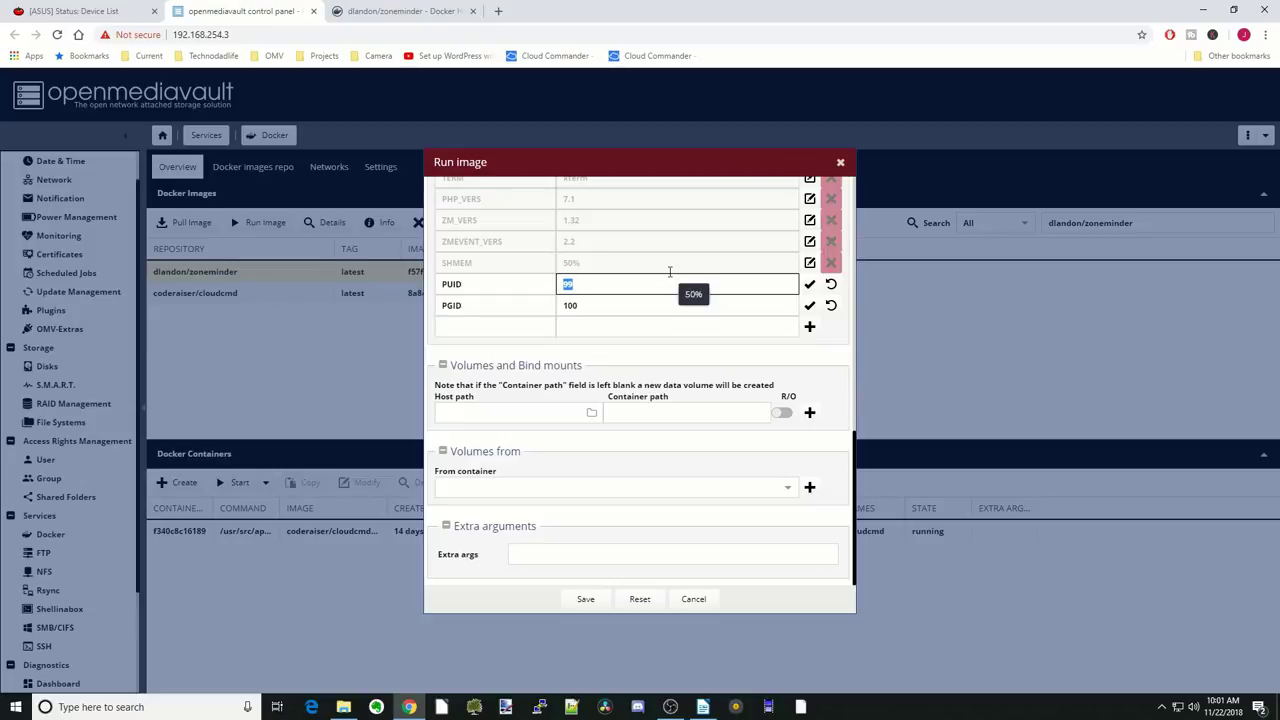
type("1000")
left_click(810, 285)
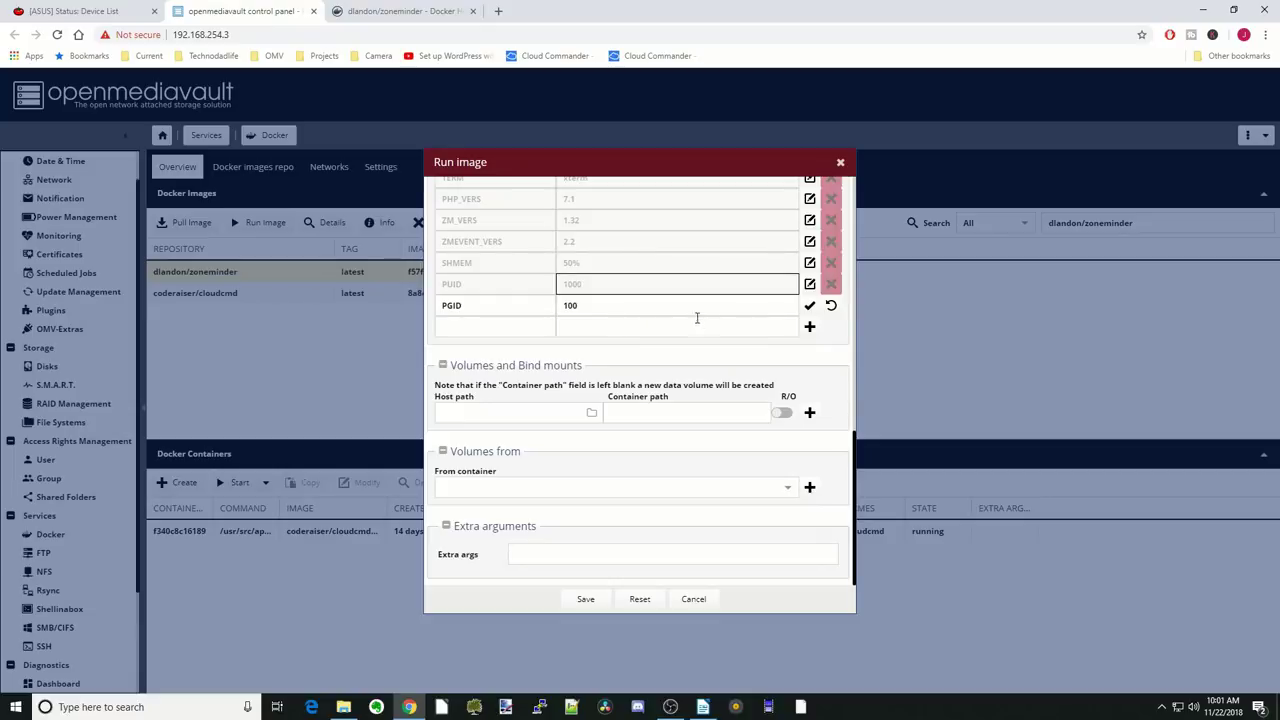
Step: Keep PGID at 100 and set the first mount's container path to /config
left_click(809, 308)
left_click(632, 413)
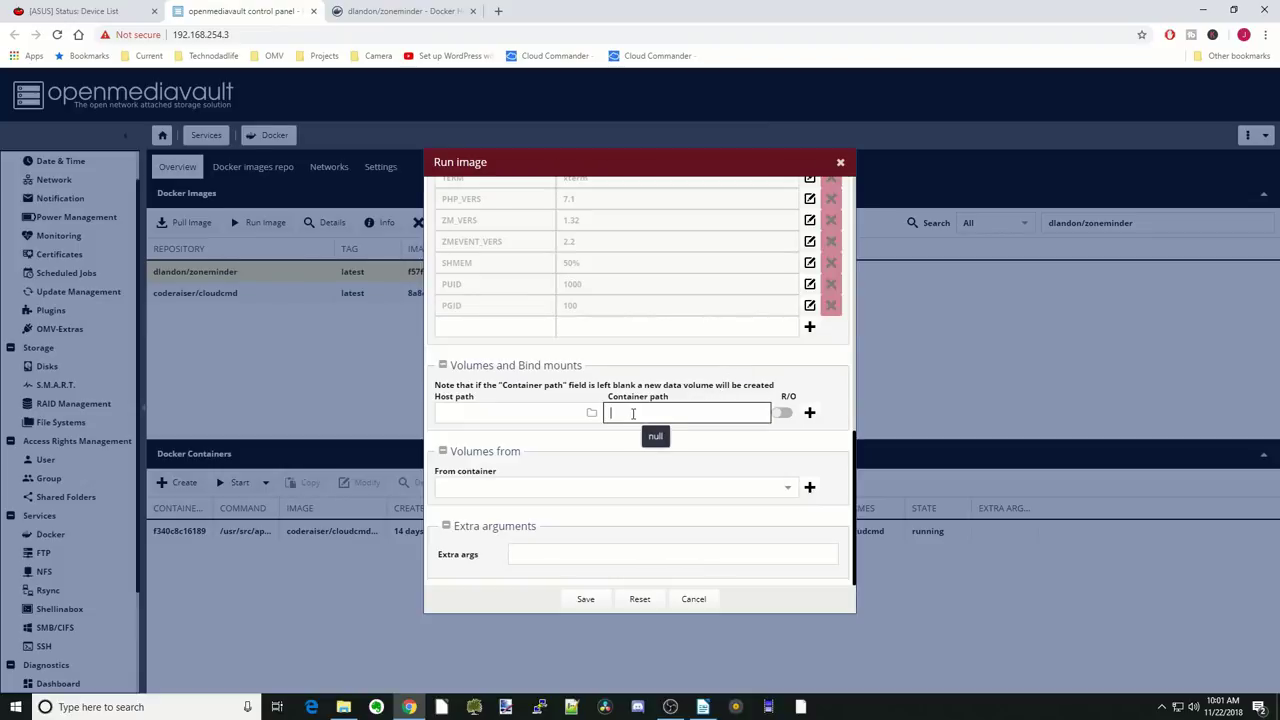
type("/config")
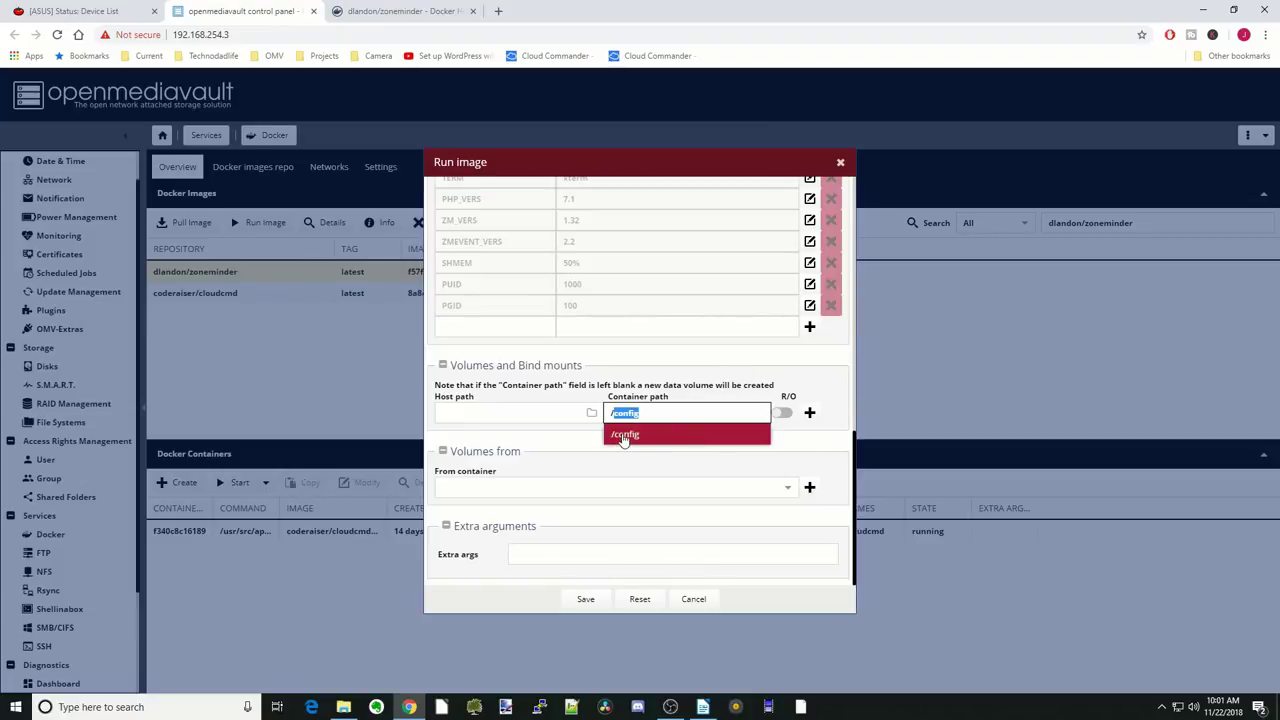
left_click(623, 440)
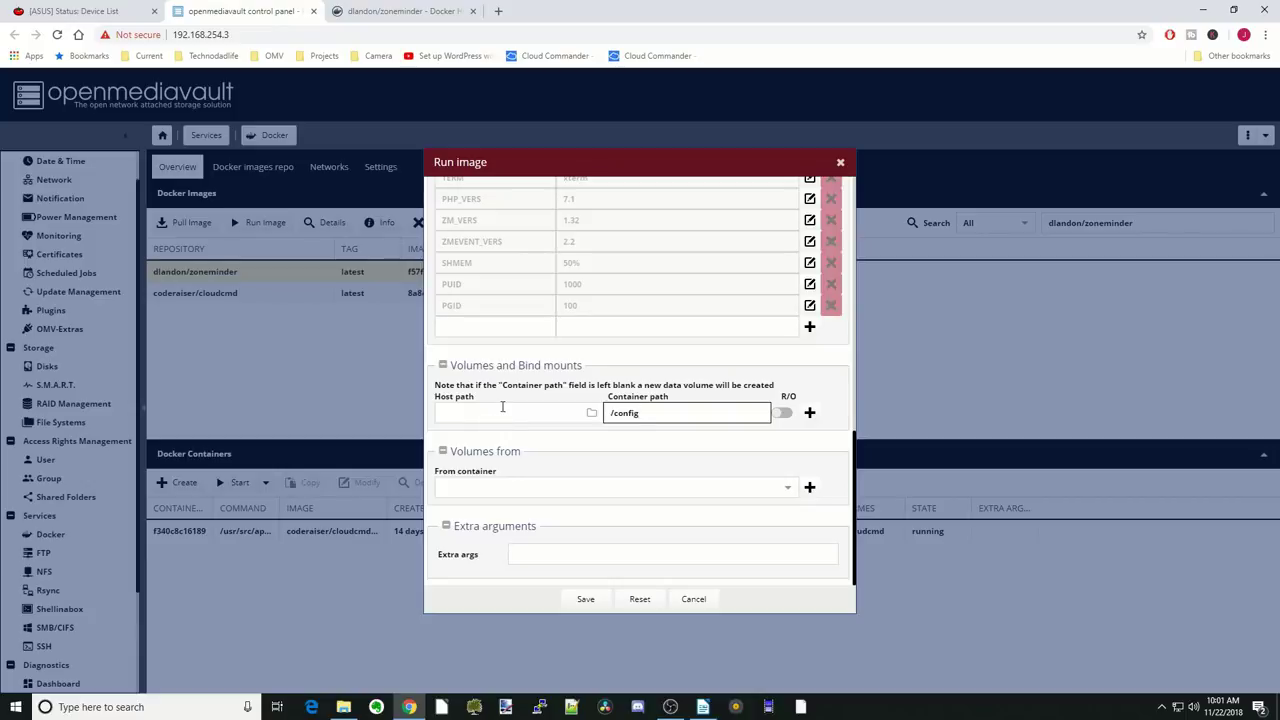
Step: Create a folder named Zoneminder in the appdata share using File Explorer
left_click(343, 707)
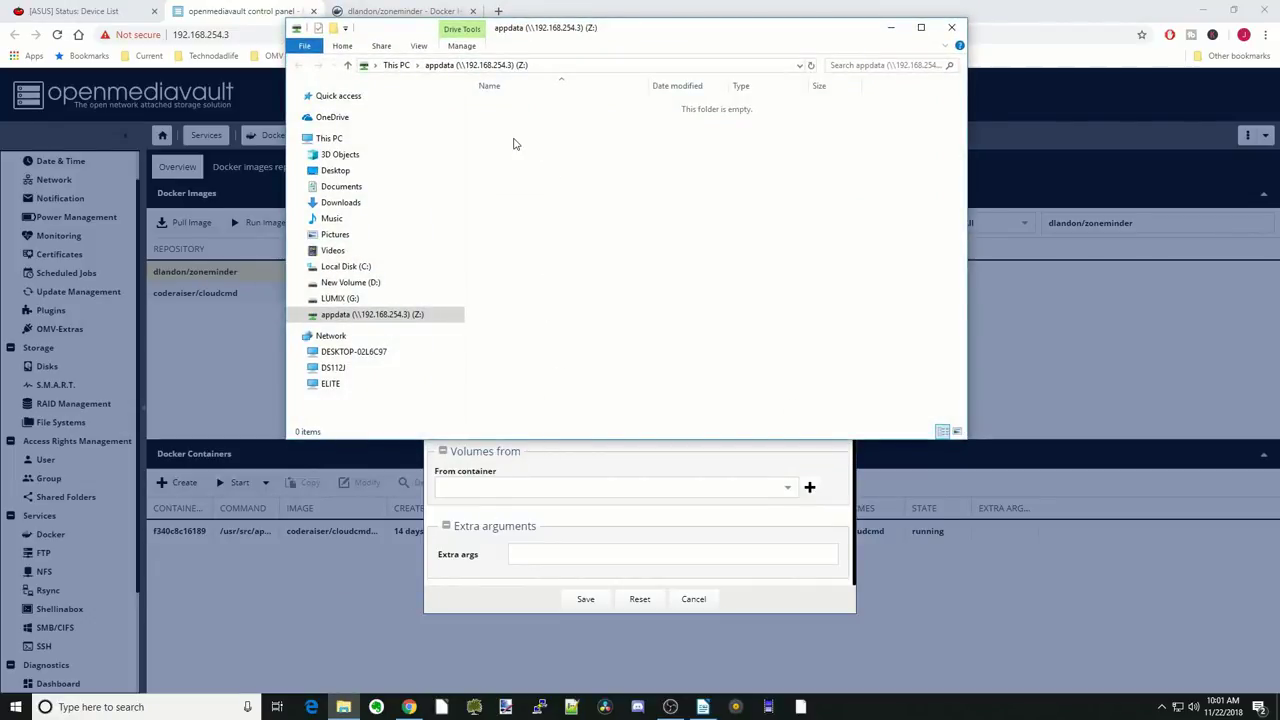
right_click(514, 144)
mouse_move(600, 278)
left_click(705, 283)
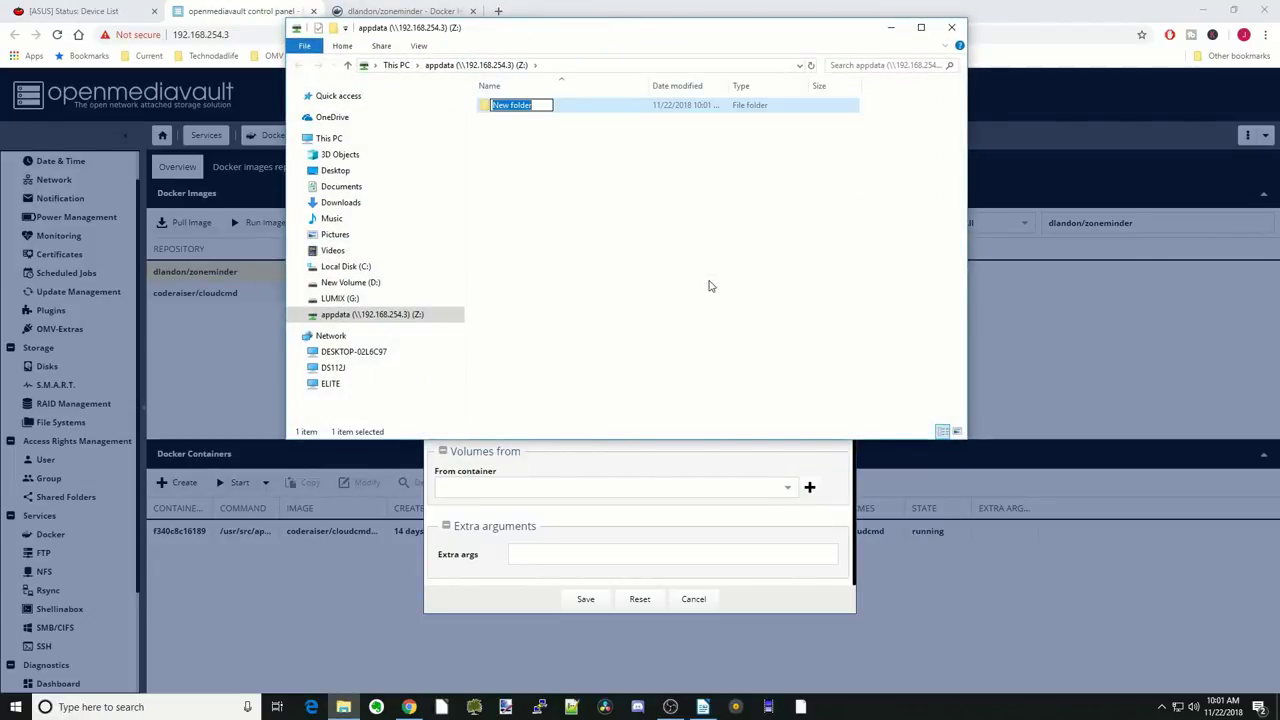
type("Zoneminder")
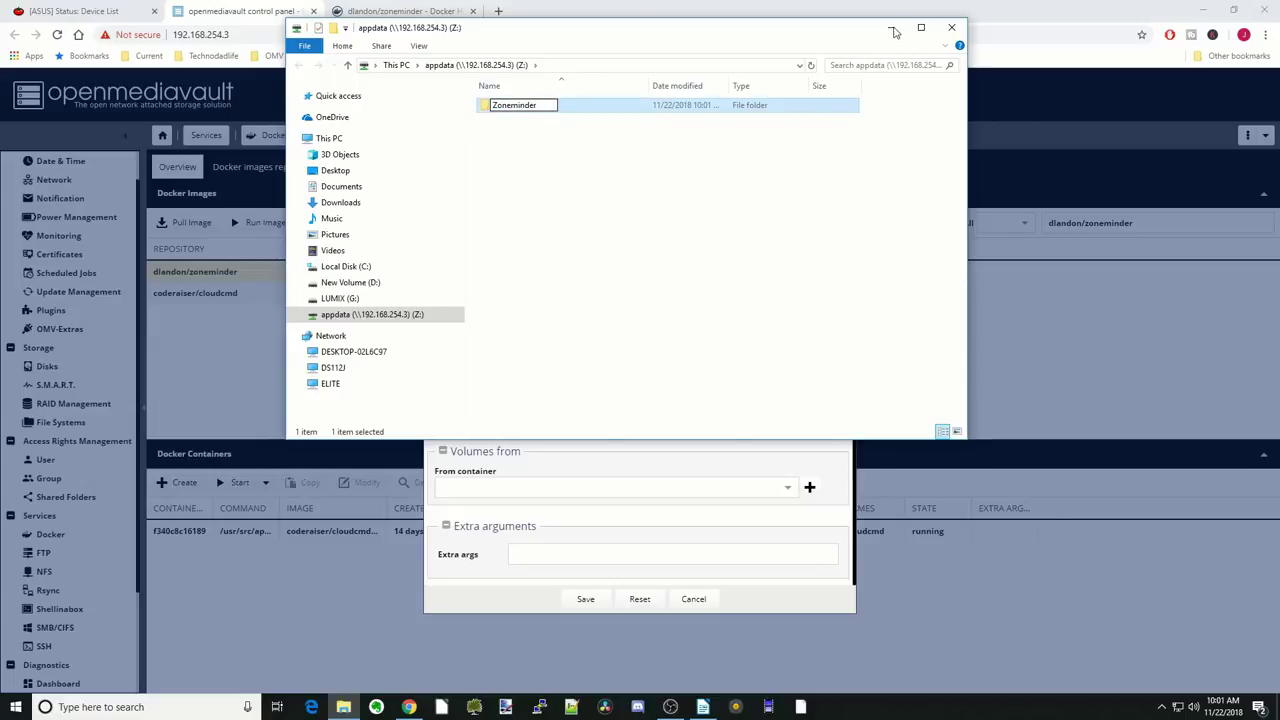
Step: Bind host path /sharedfolders/appdata/Zoneminder to /config and start a second mount row
left_click(897, 28)
left_click(593, 420)
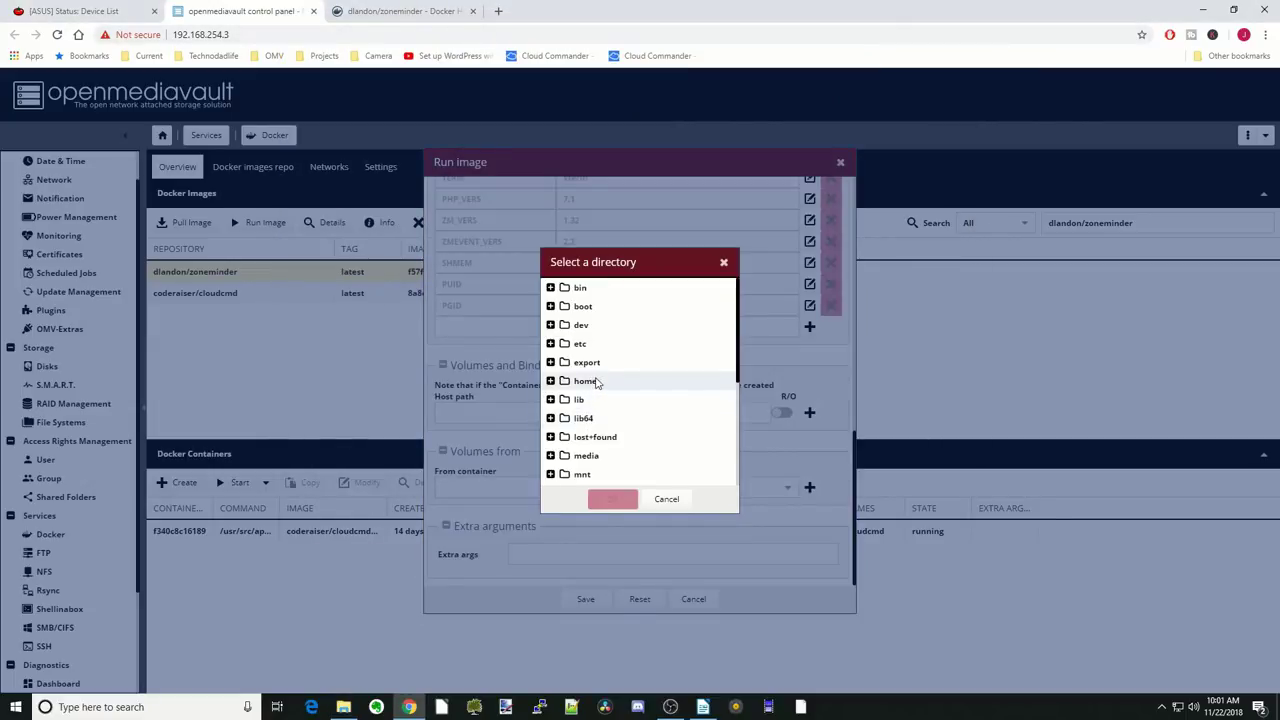
scroll(610, 380, "down", 3)
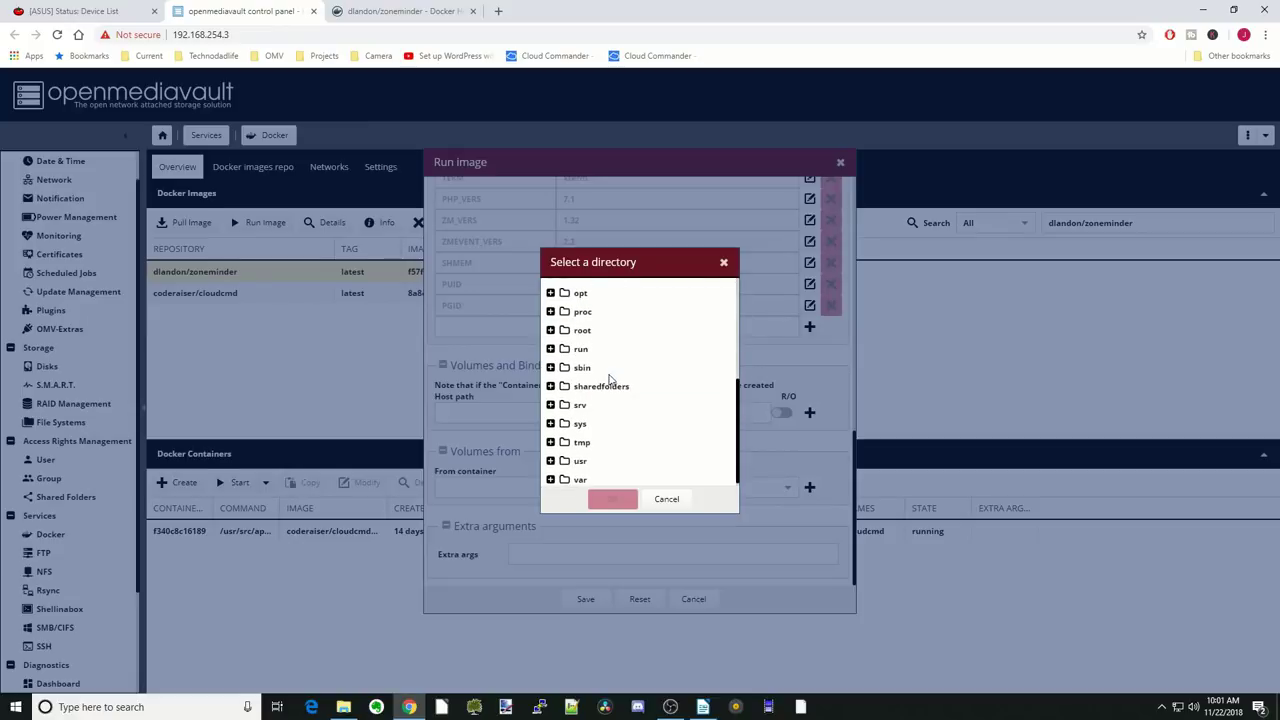
double_click(610, 383)
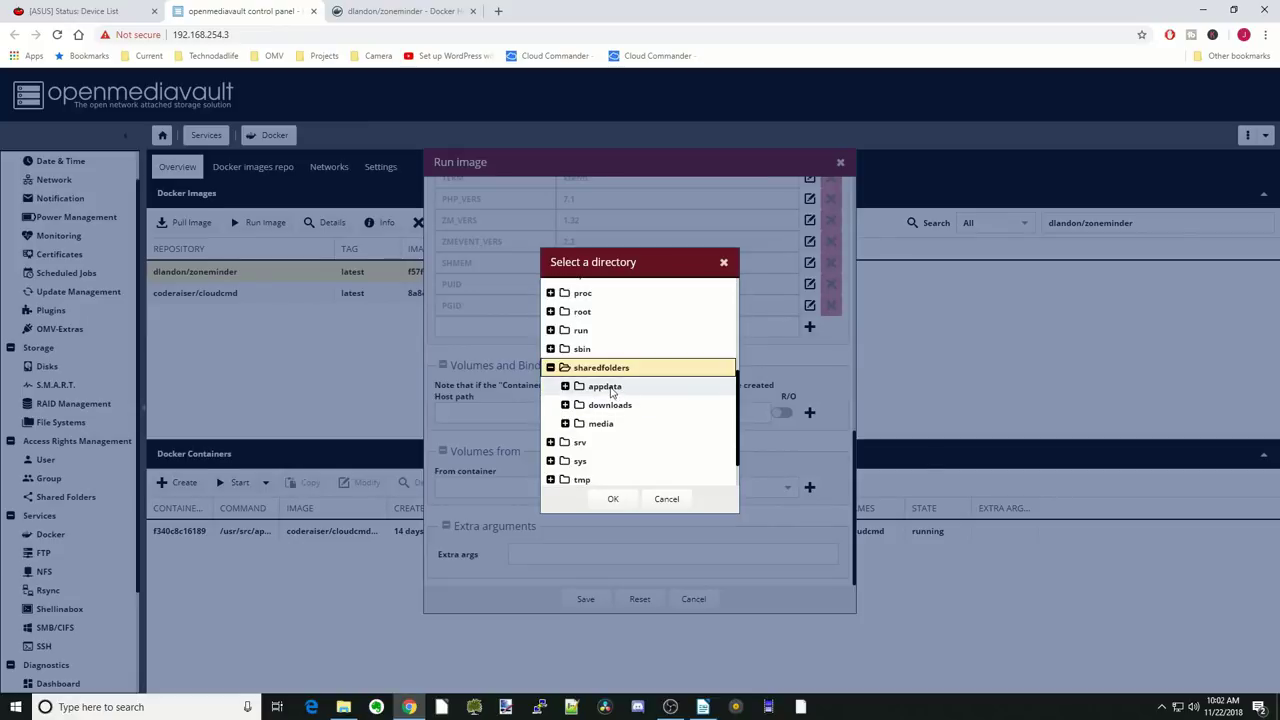
double_click(610, 389)
left_click(620, 407)
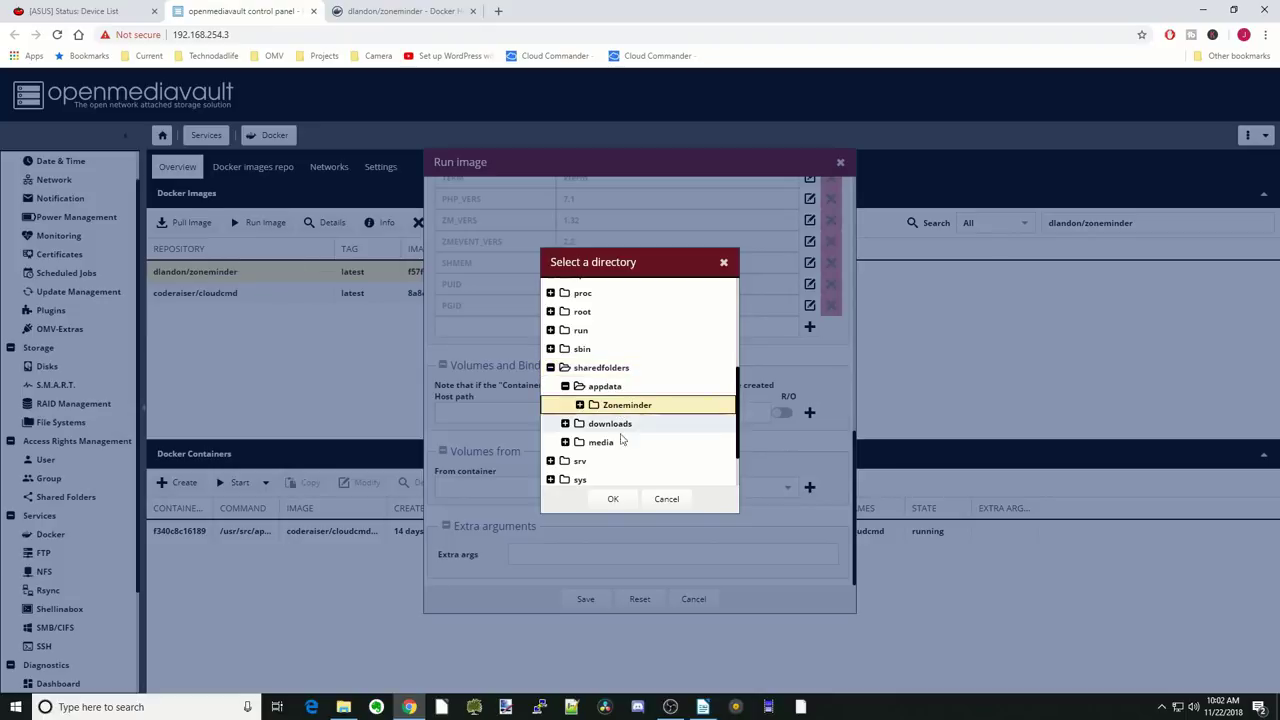
left_click(615, 500)
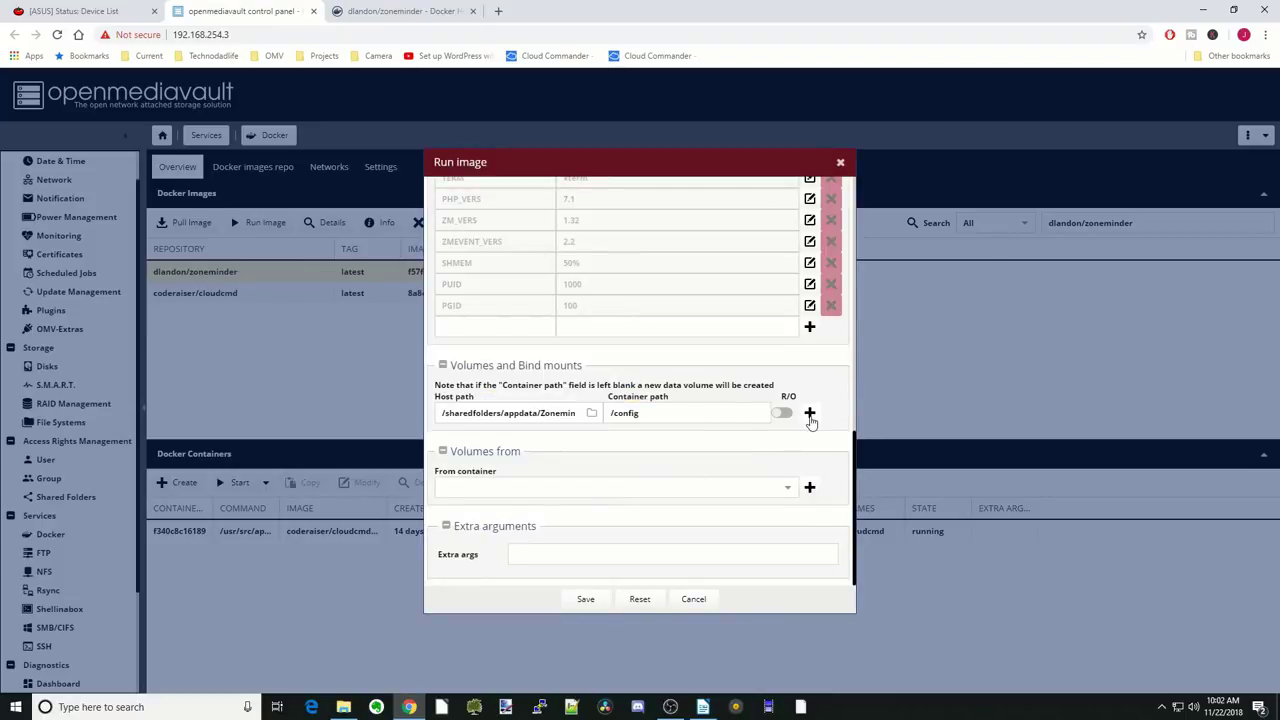
left_click(810, 414)
type("/config")
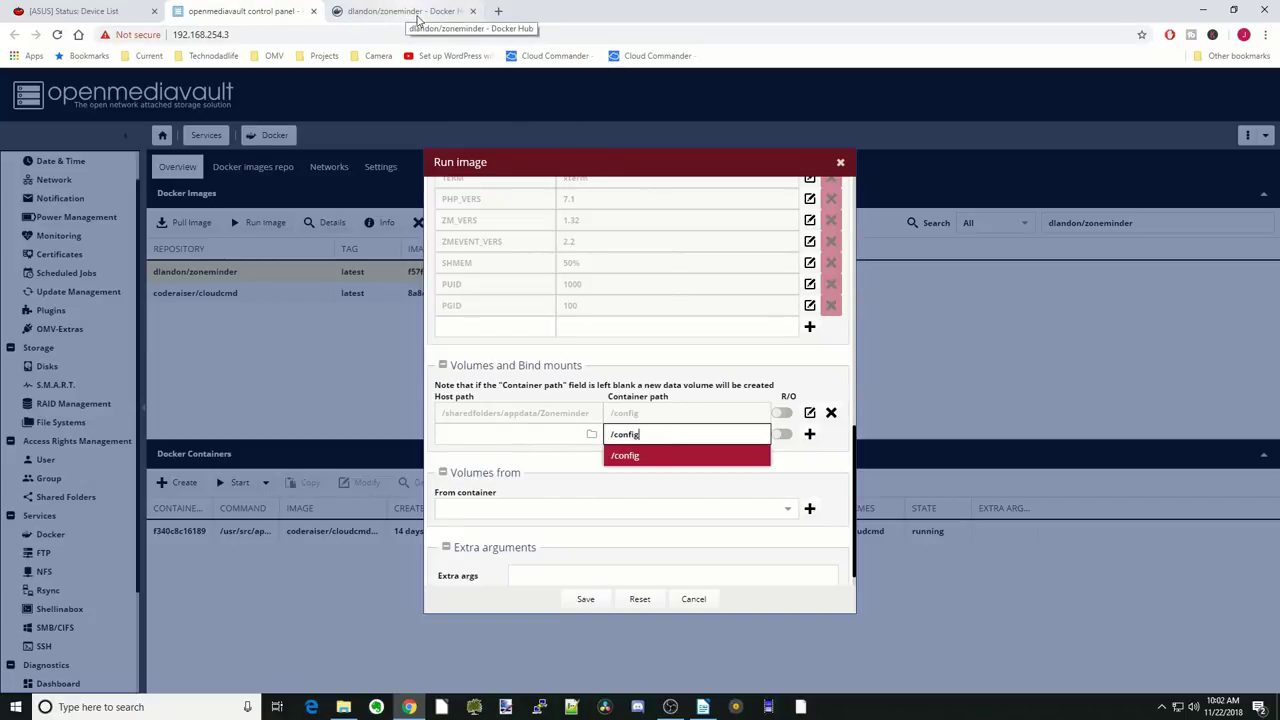
Step: Check the dlandon/zoneminder Docker Hub page for the /var/cache/zoneminder volume path
left_click(408, 12)
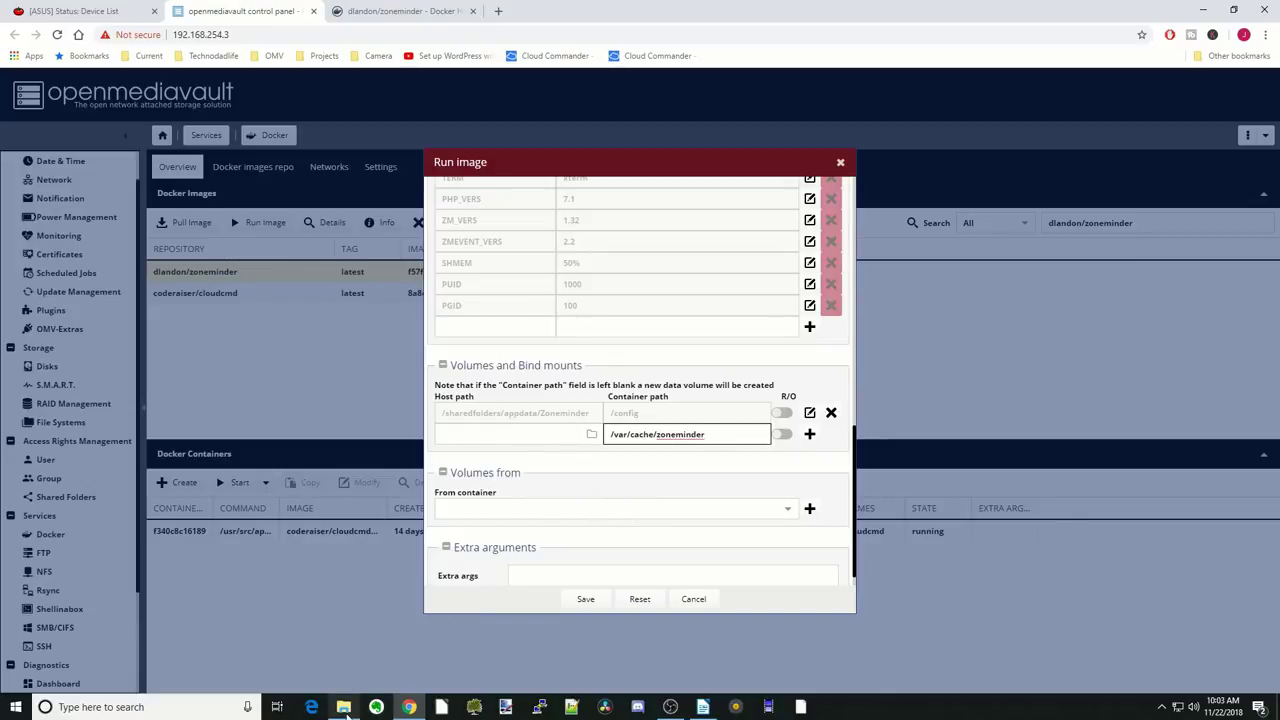
Step: Create a folder named 'cache' inside appdata's Zoneminder folder in File Explorer
left_click(342, 706)
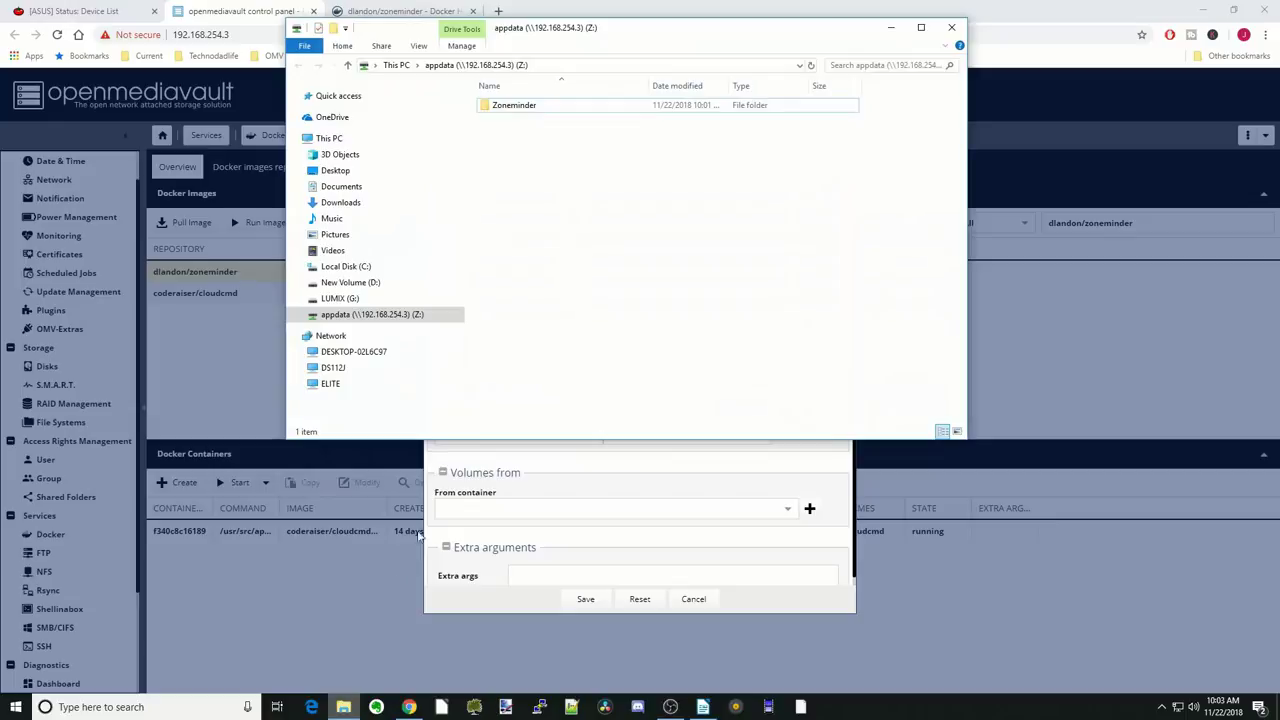
double_click(535, 113)
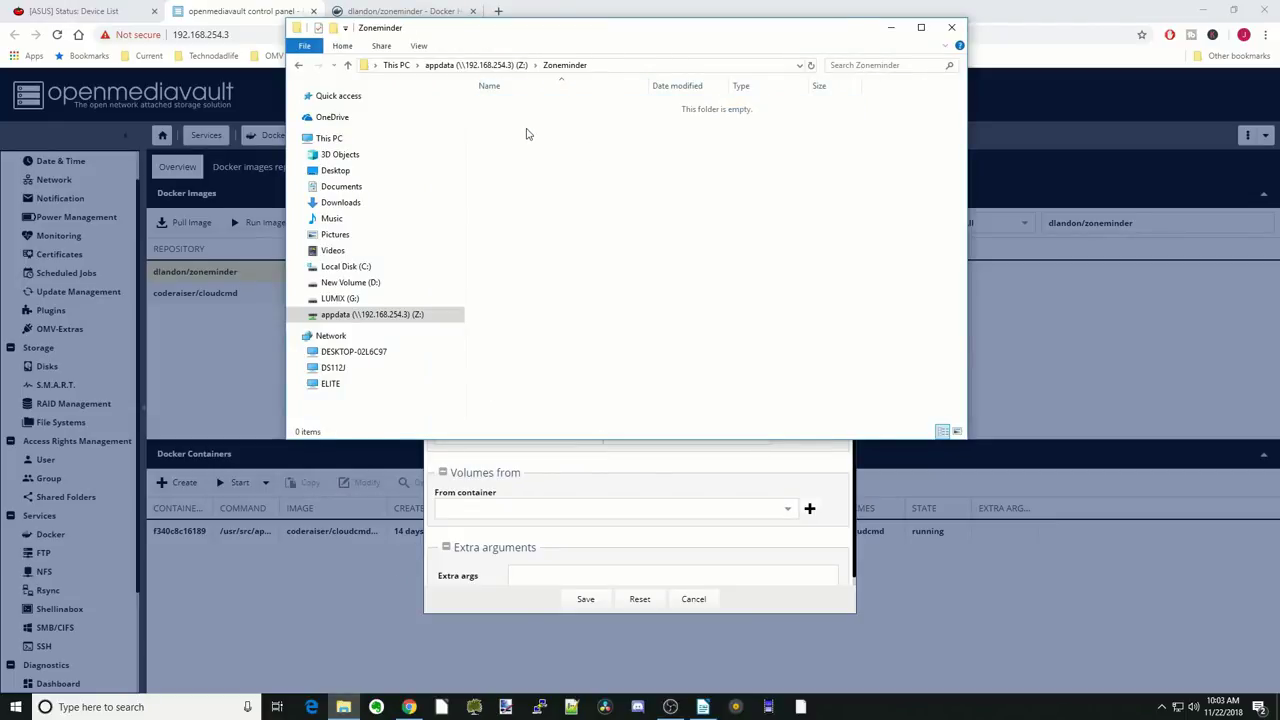
right_click(526, 128)
mouse_move(558, 267)
left_click(705, 267)
type("cache")
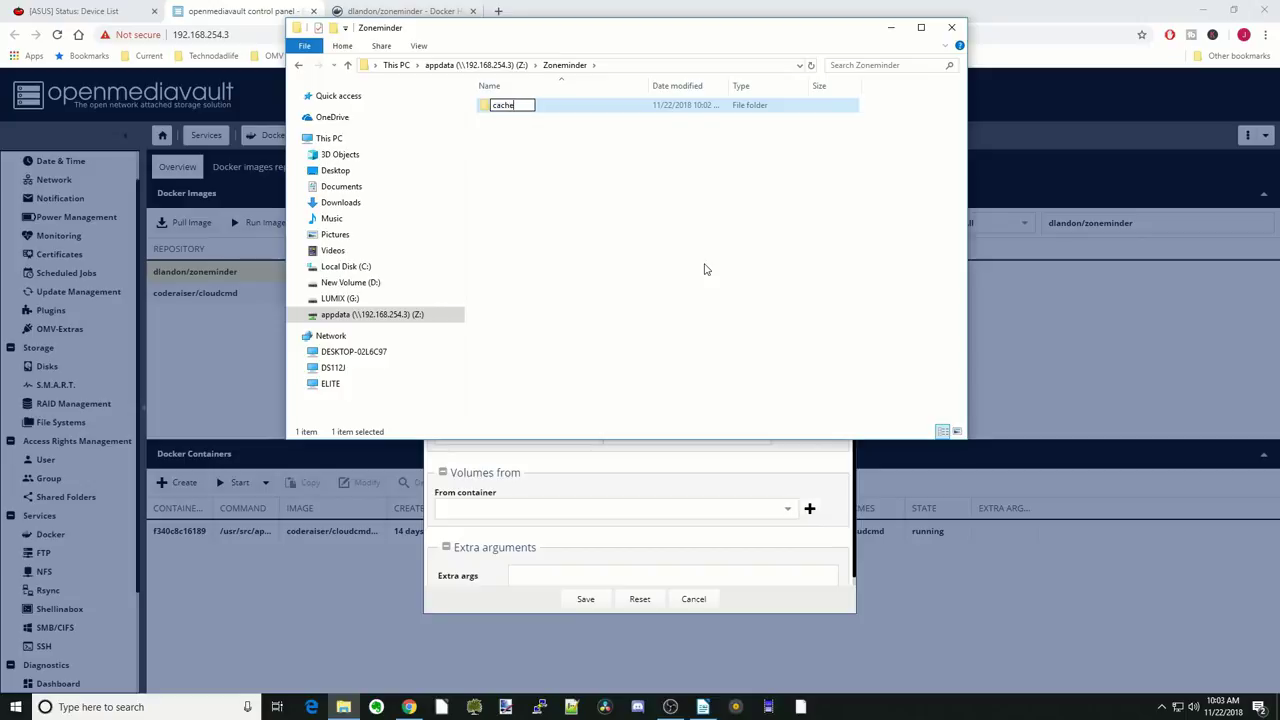
left_click(948, 98)
Step: Bind the host folder sharedfolders/appdata/Zoneminder/cache to /var/cache/zoneminder and add another mount row
left_click(890, 29)
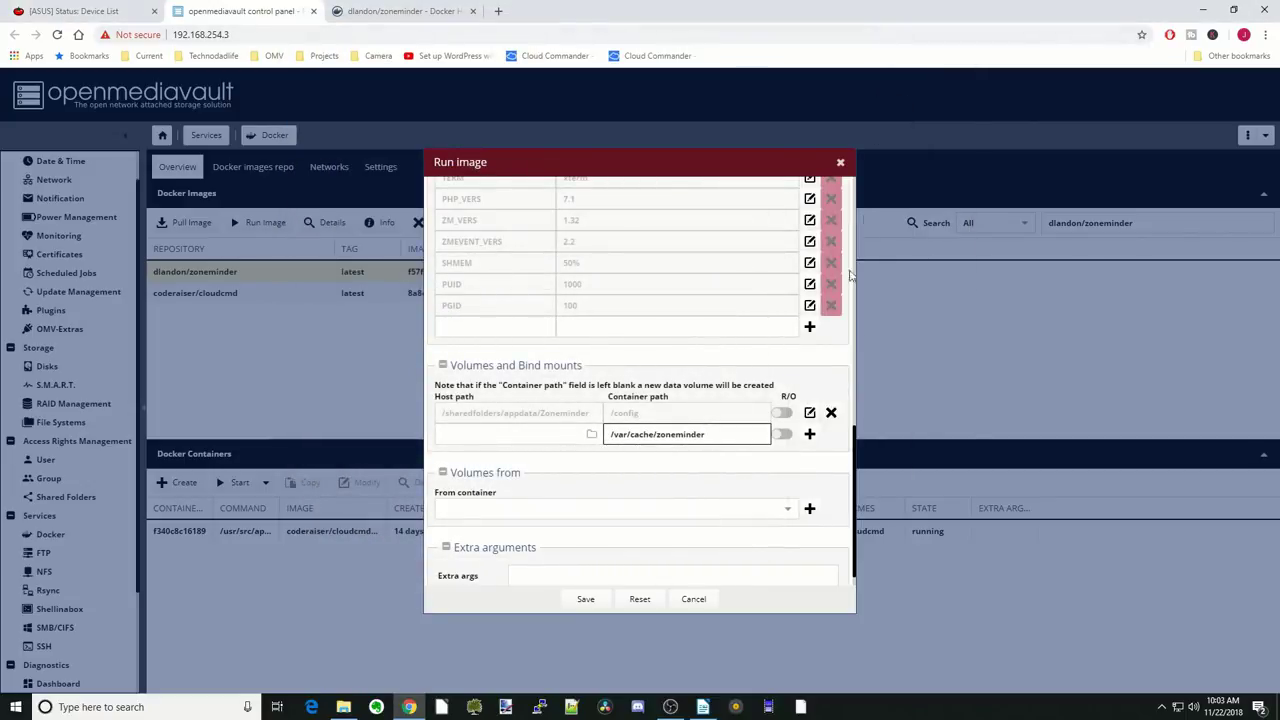
left_click(589, 440)
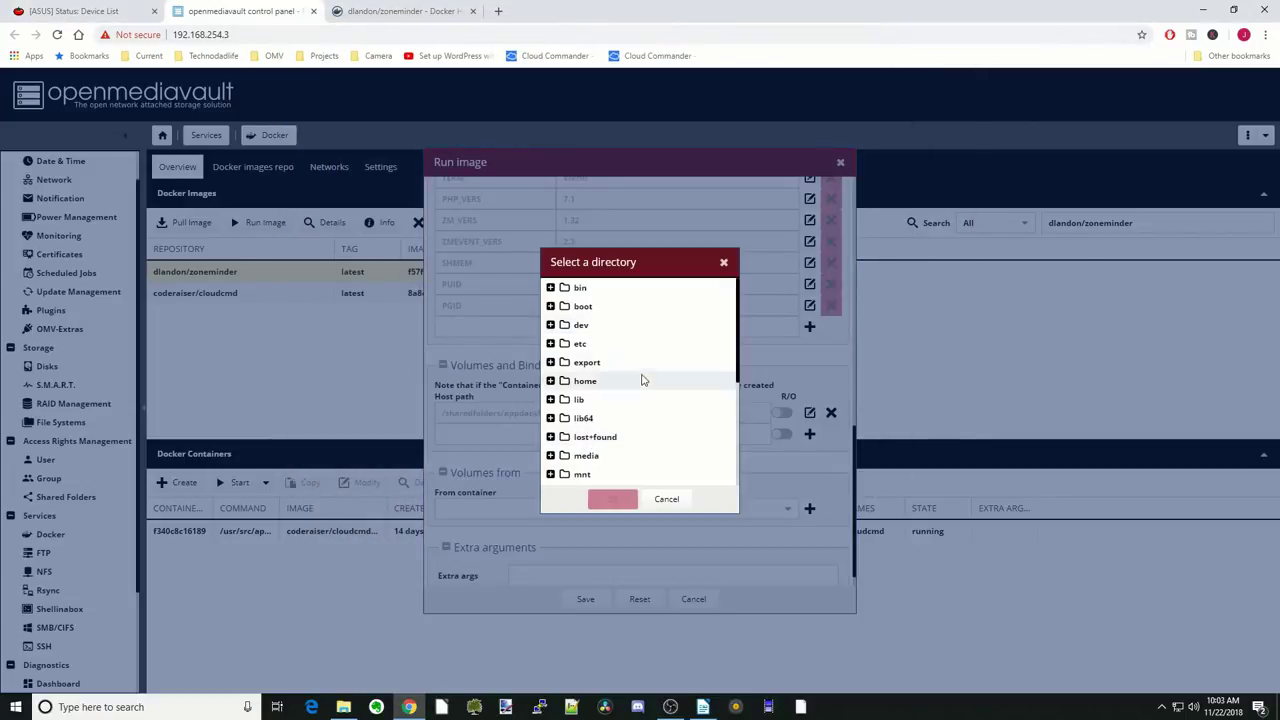
scroll(640, 377, "down", 2)
double_click(615, 456)
double_click(620, 456)
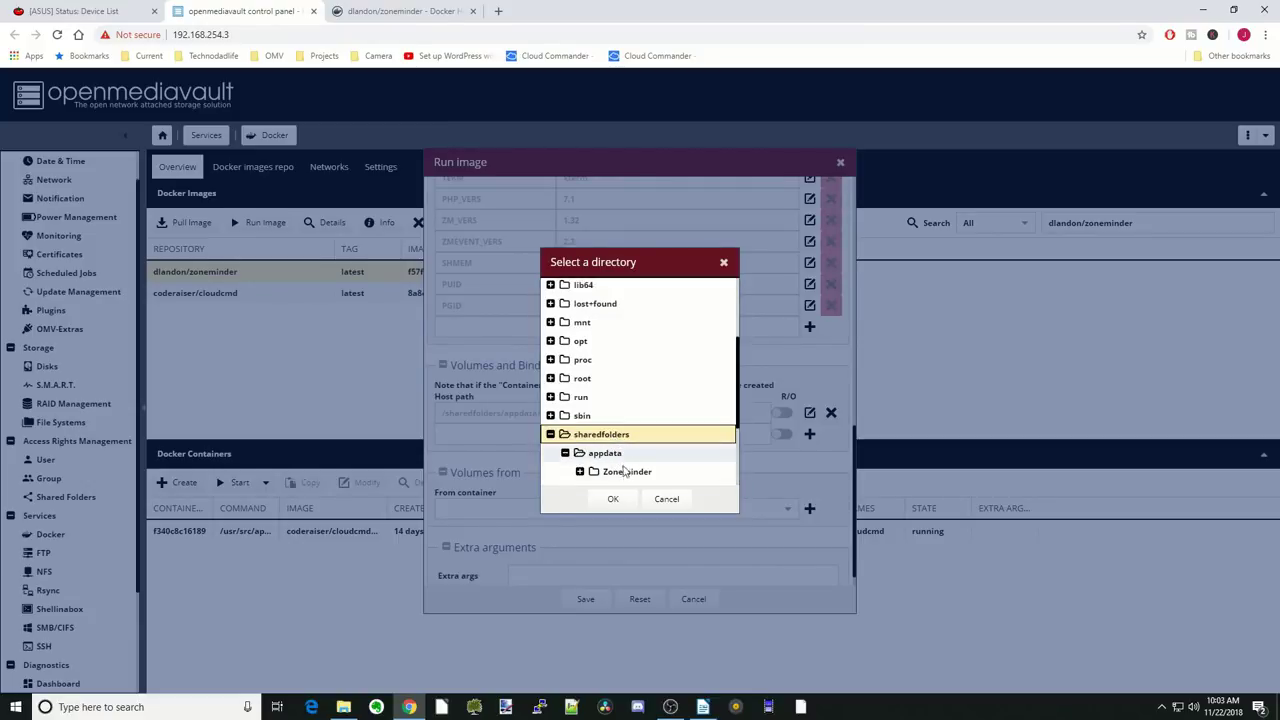
double_click(625, 471)
scroll(643, 410, "down", 3)
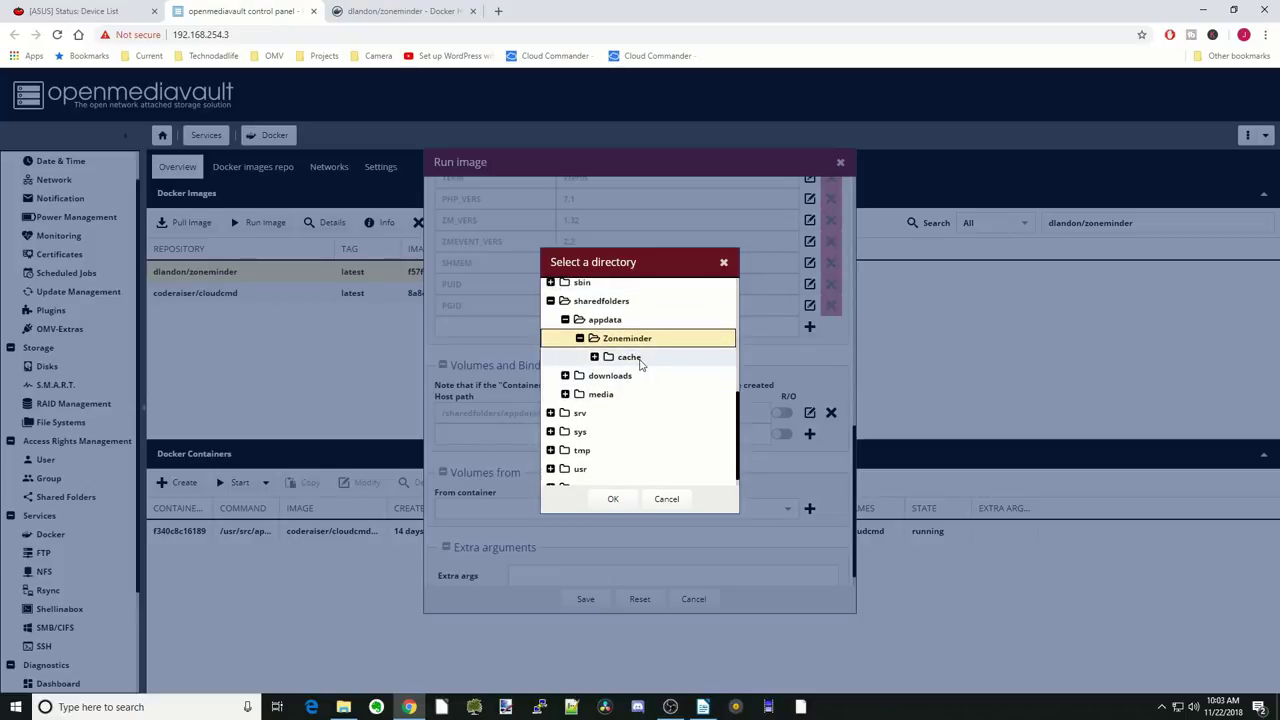
double_click(640, 357)
left_click(617, 498)
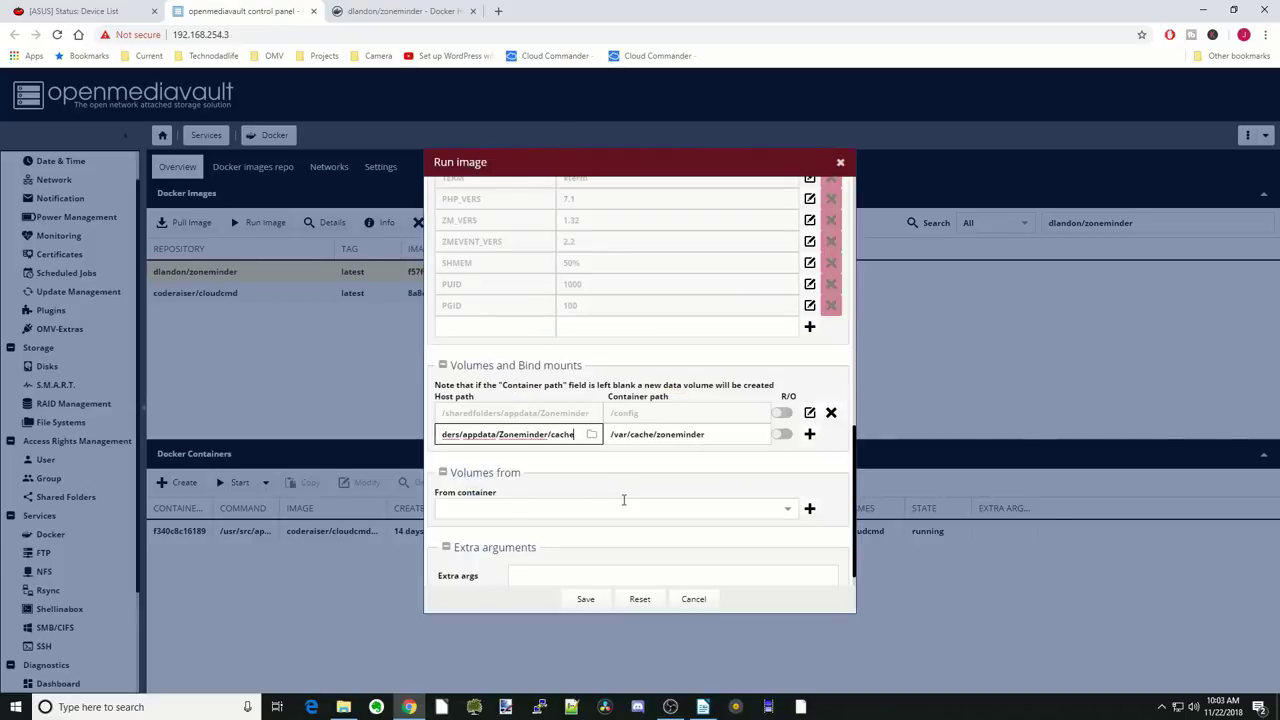
left_click(810, 436)
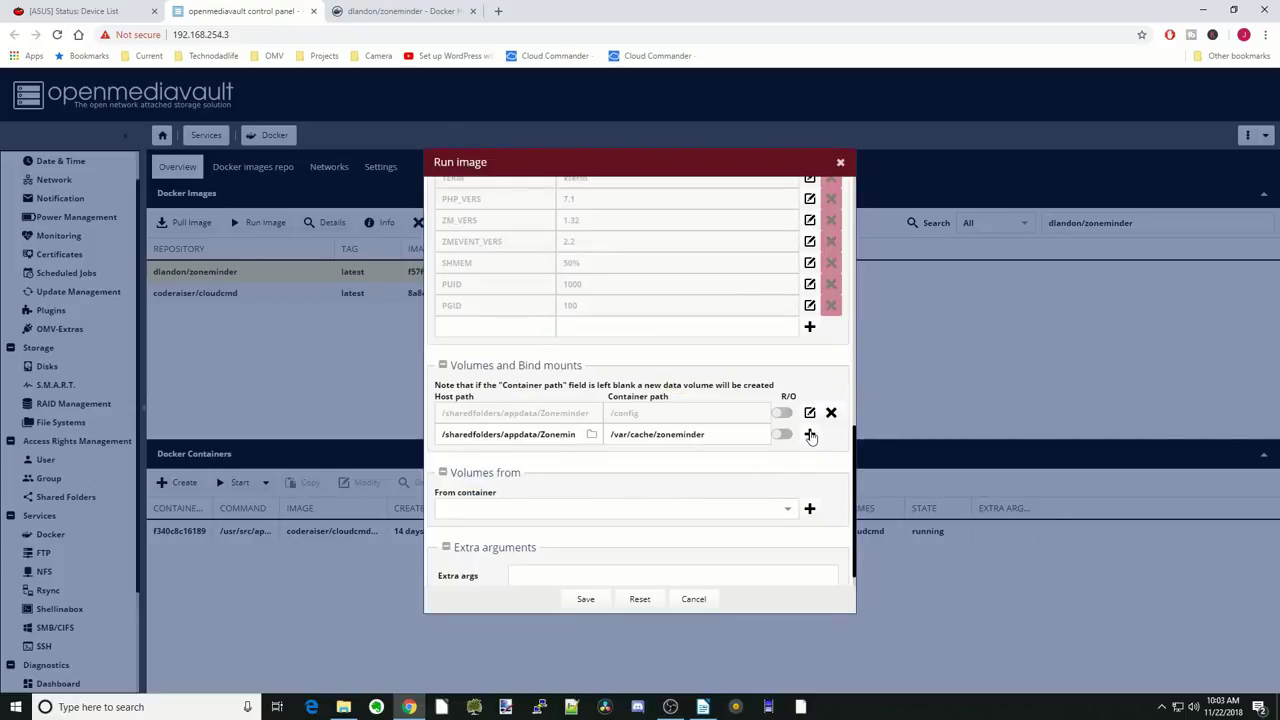
left_click(810, 436)
scroll(726, 506, "down", 1)
Step: Enter extra args --device /dev/bus/usb --device=/dev/video0:/dev/video0 --device=/dev/video2:/dev/video2
left_click(573, 555)
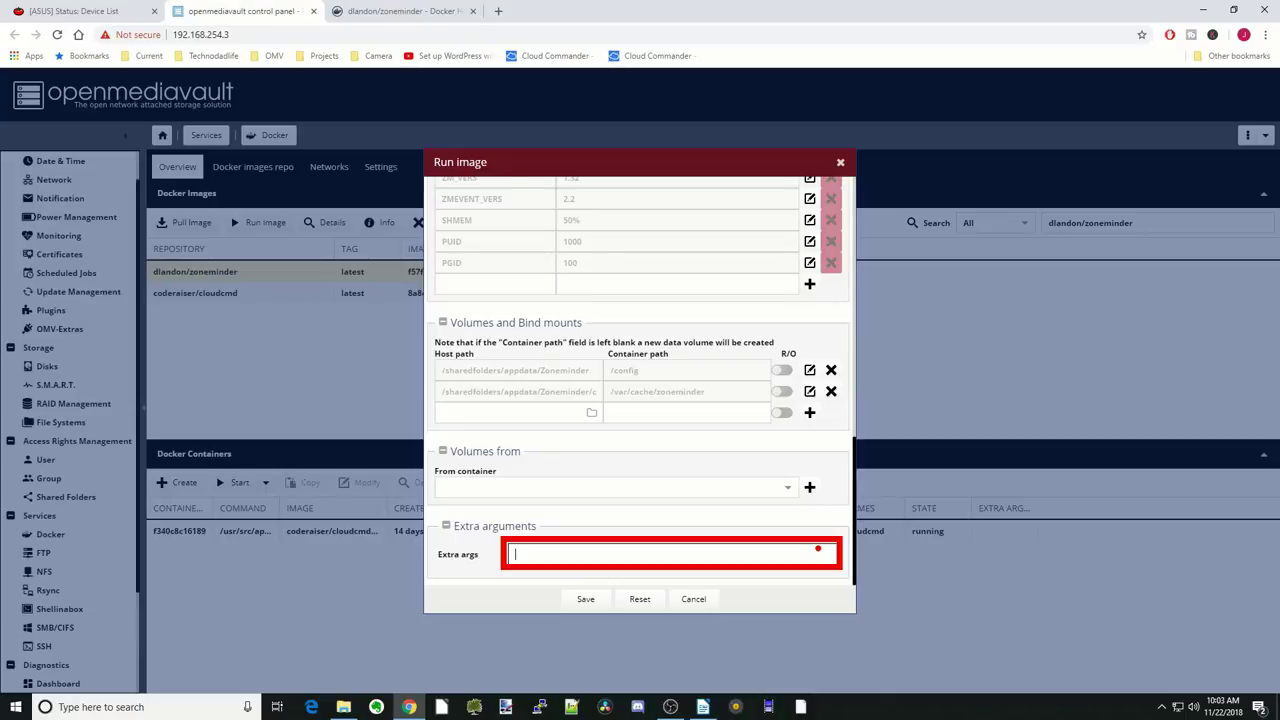
type("--device /dev/bus/usb")
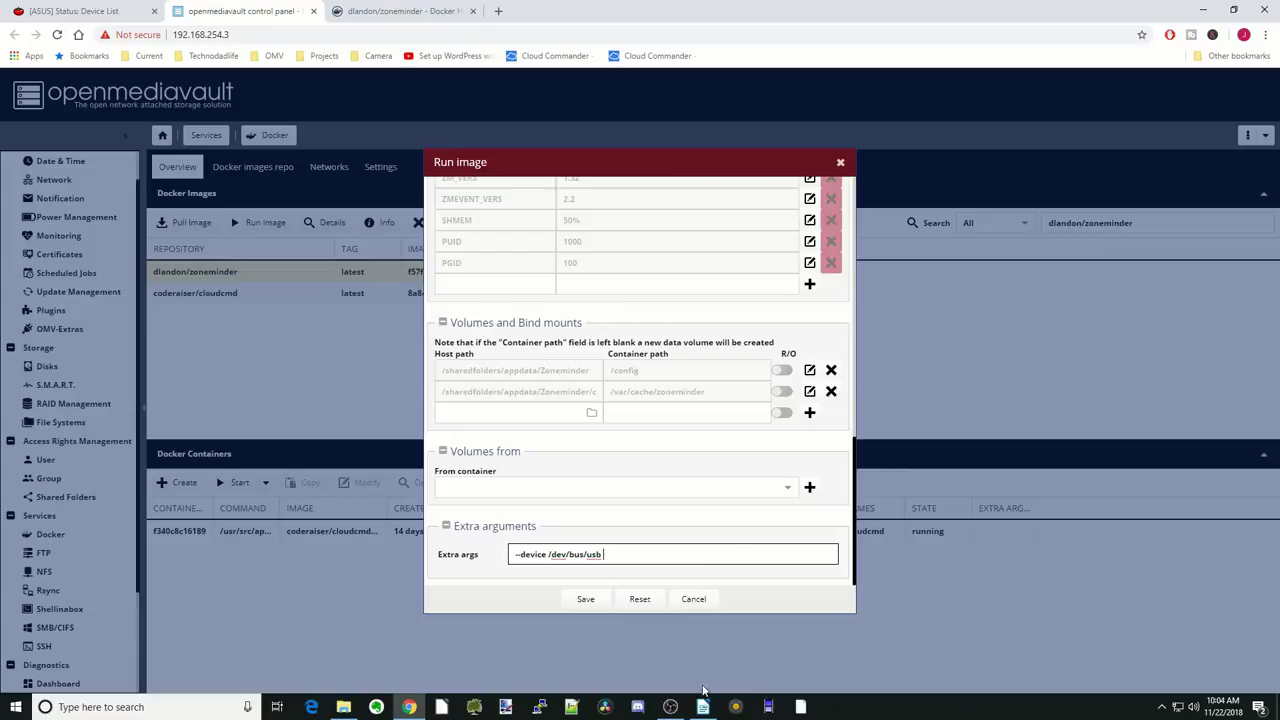
type("--device=/dev/video0:/dev/video0")
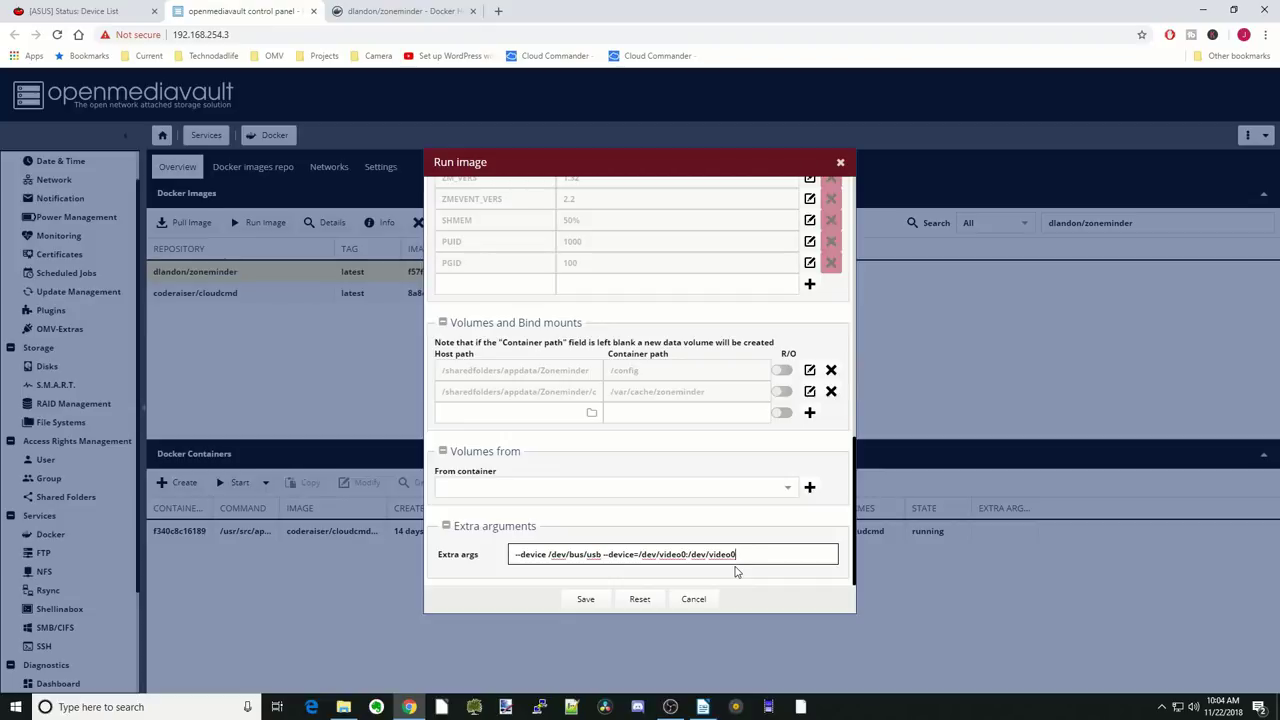
type("--device=/dev/video2:/dev/video2")
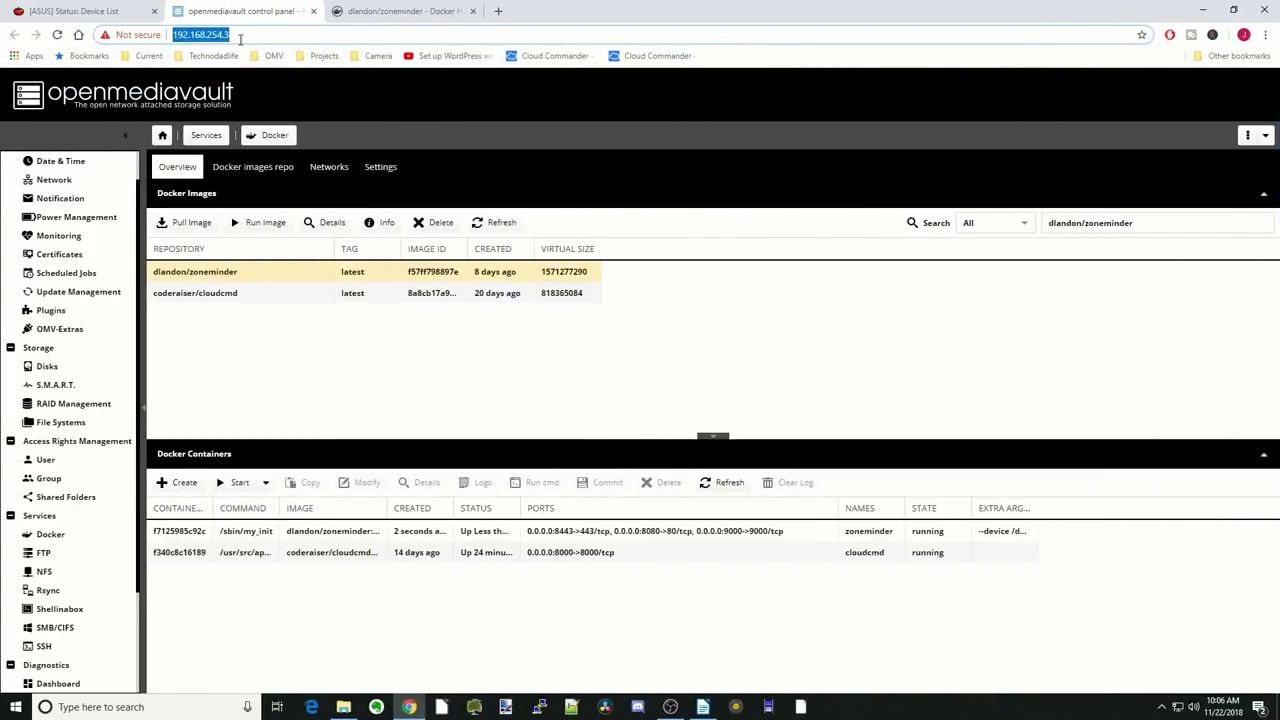
Step: Load 192.168.254.3:8080/zm in a new Chrome tab
left_click(498, 12)
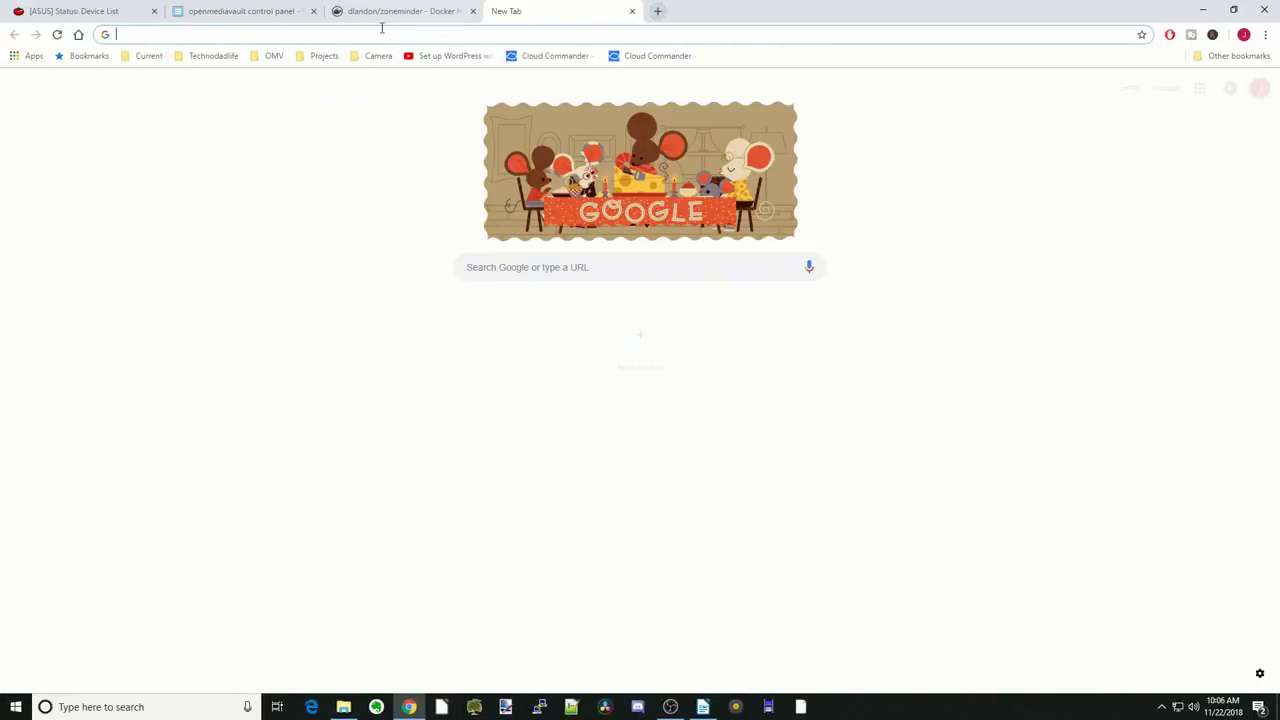
right_click(188, 35)
left_click(240, 130)
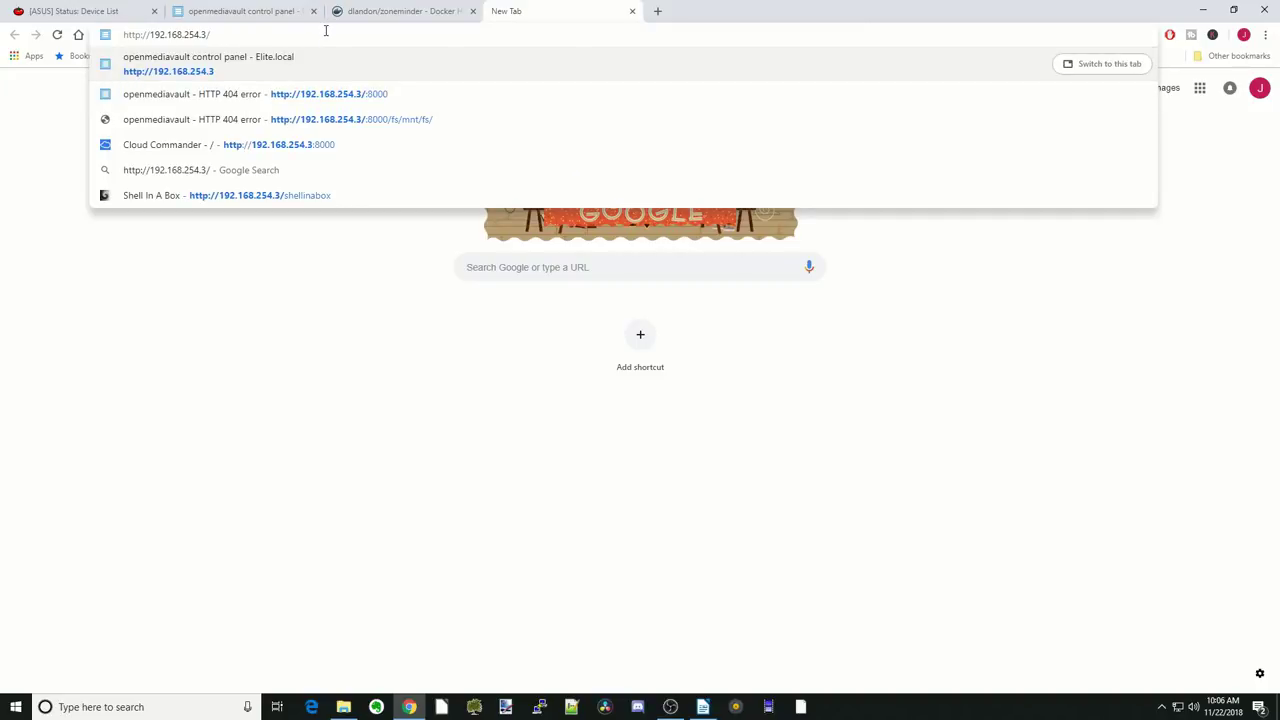
key("BackSpace")
type(":80")
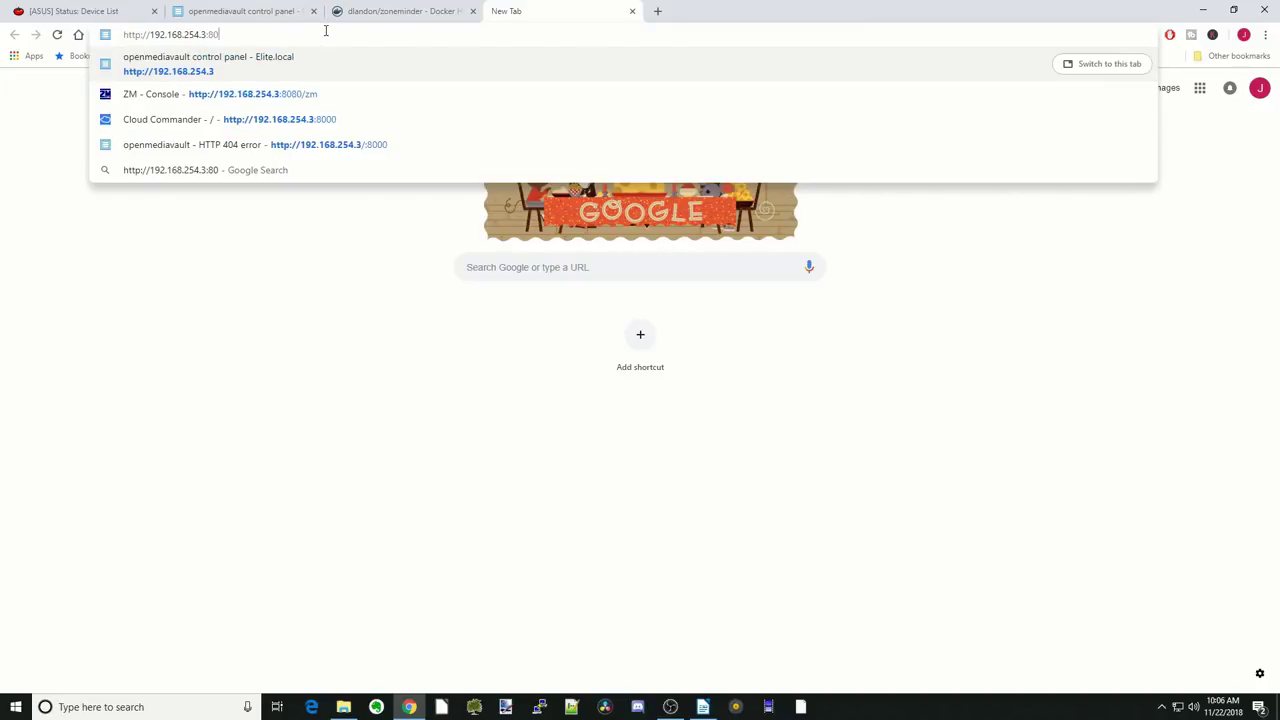
type("870")
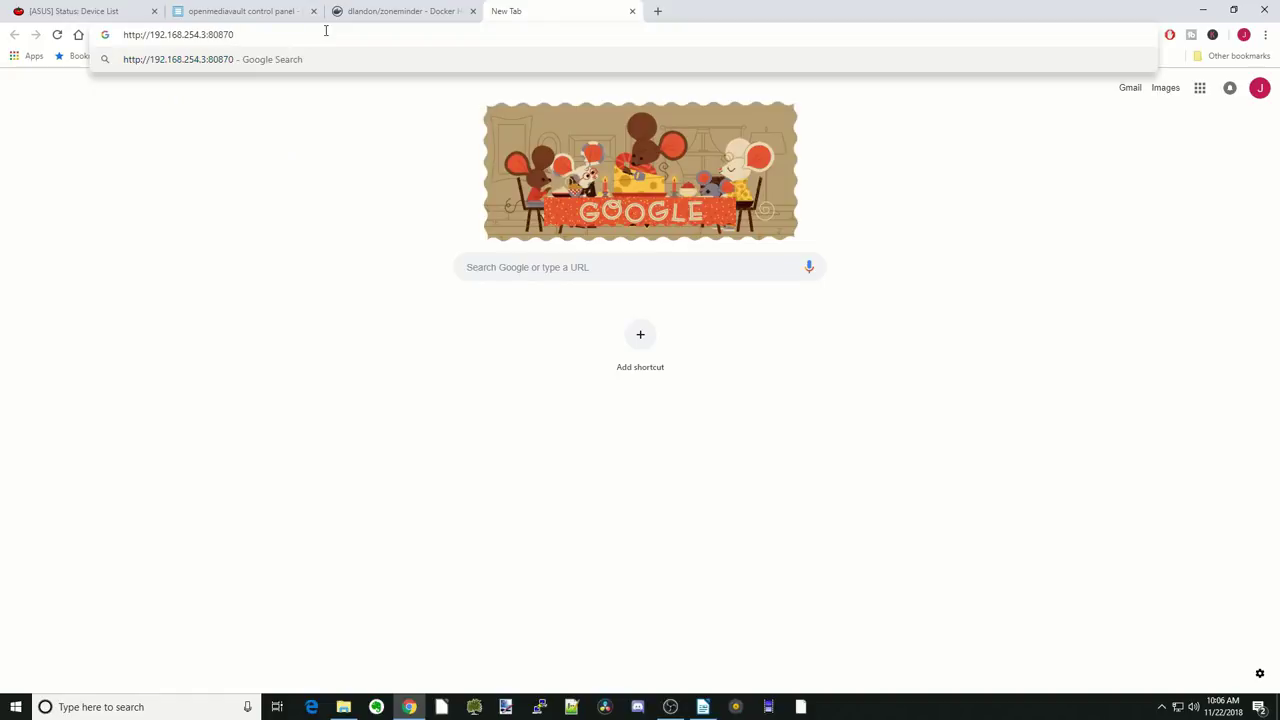
key("BackSpace")
key("BackSpace")
type("0")
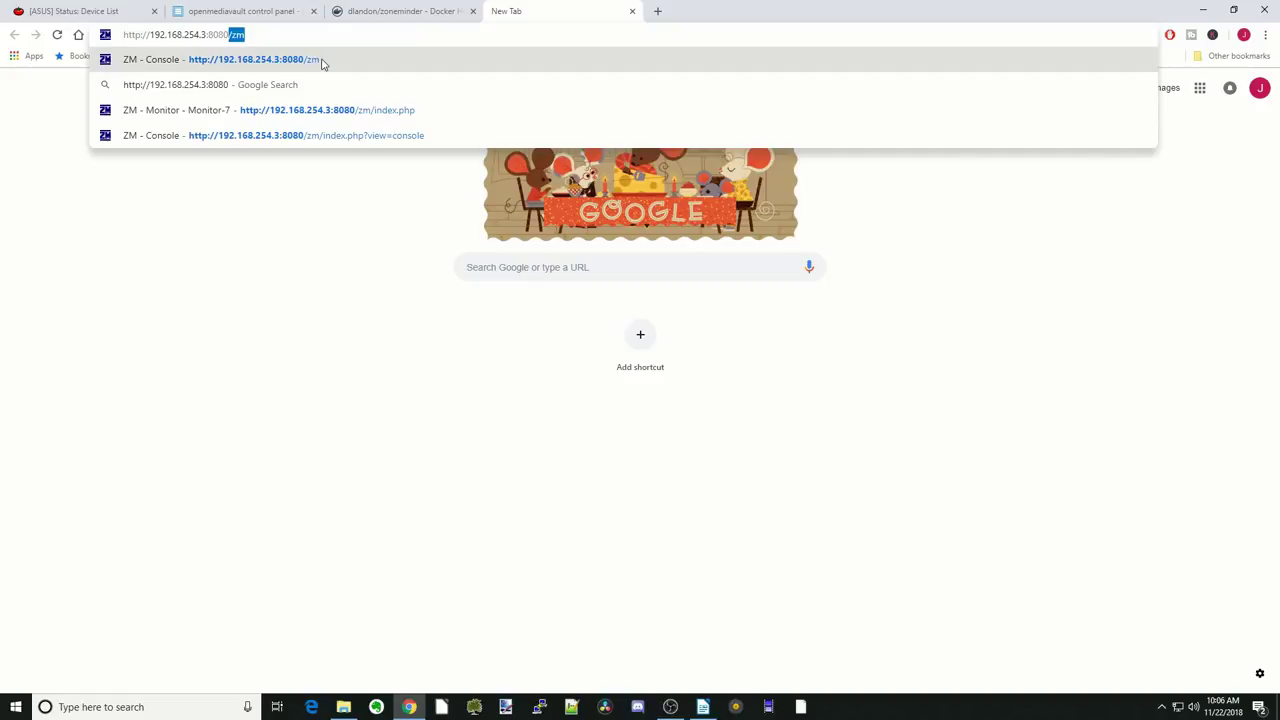
key("Return")
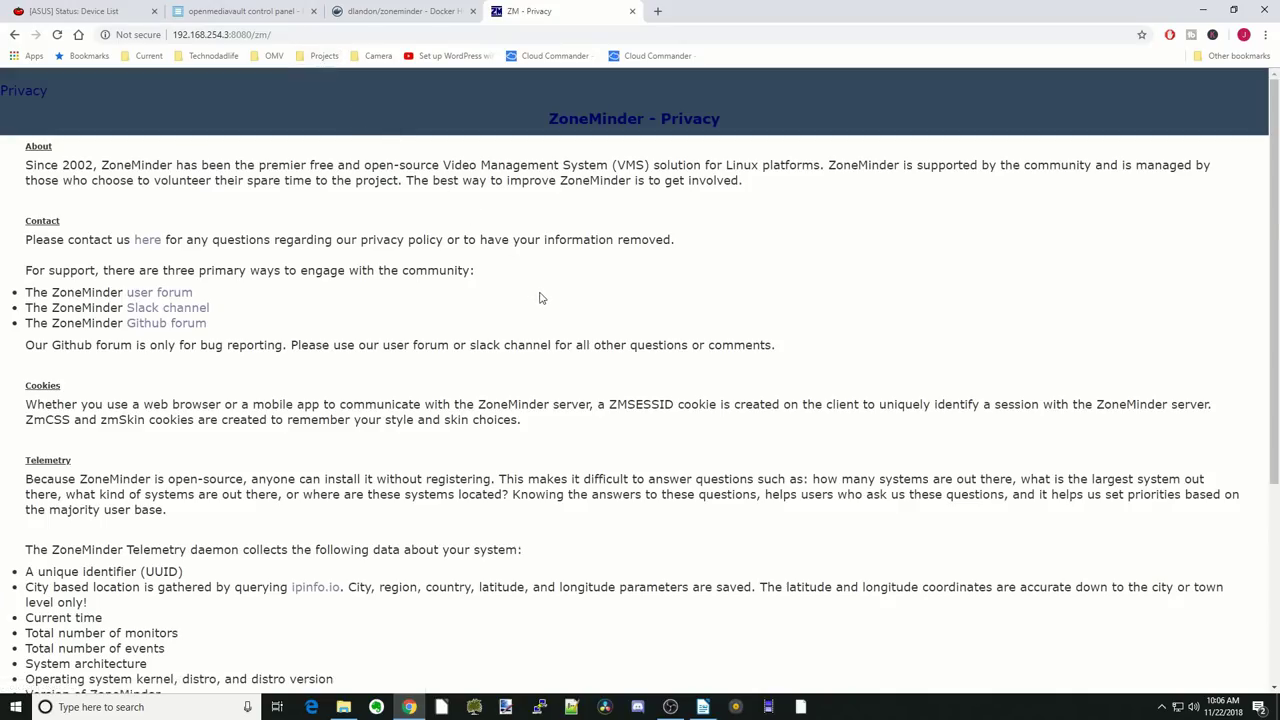
Step: Apply the Privacy page with Accept left selected
scroll(556, 364, "down", 3)
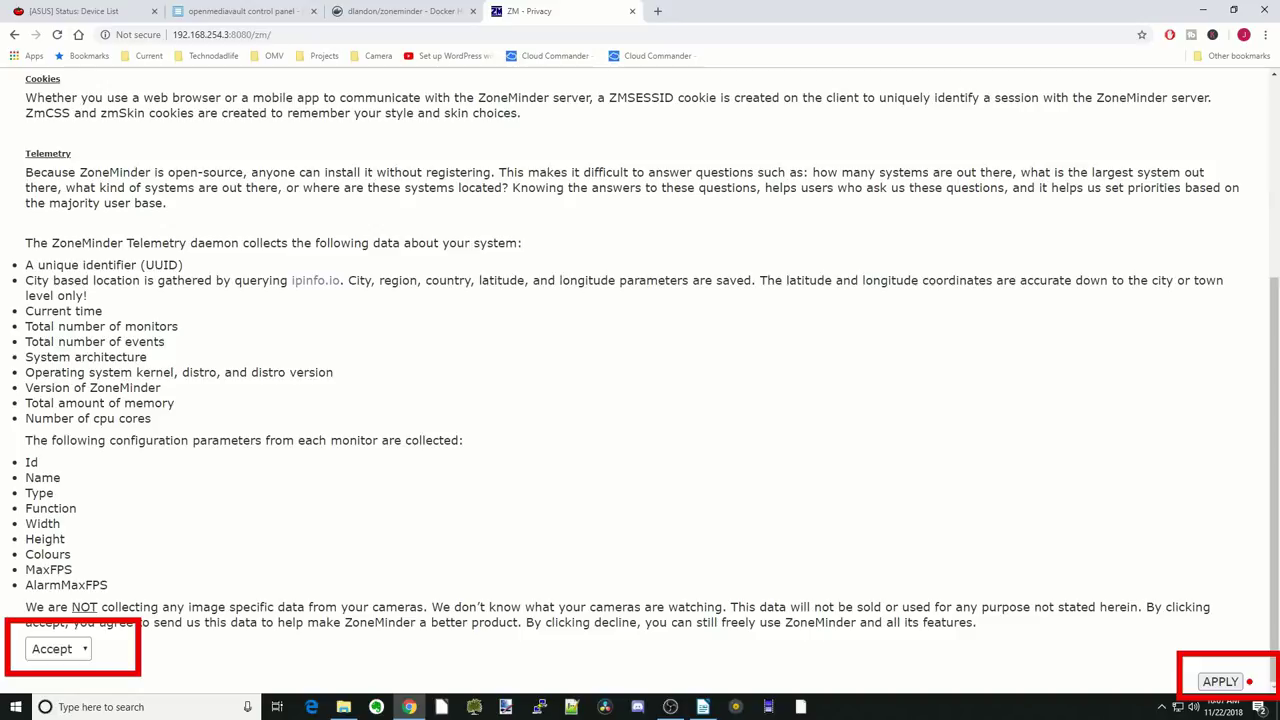
left_click(1245, 681)
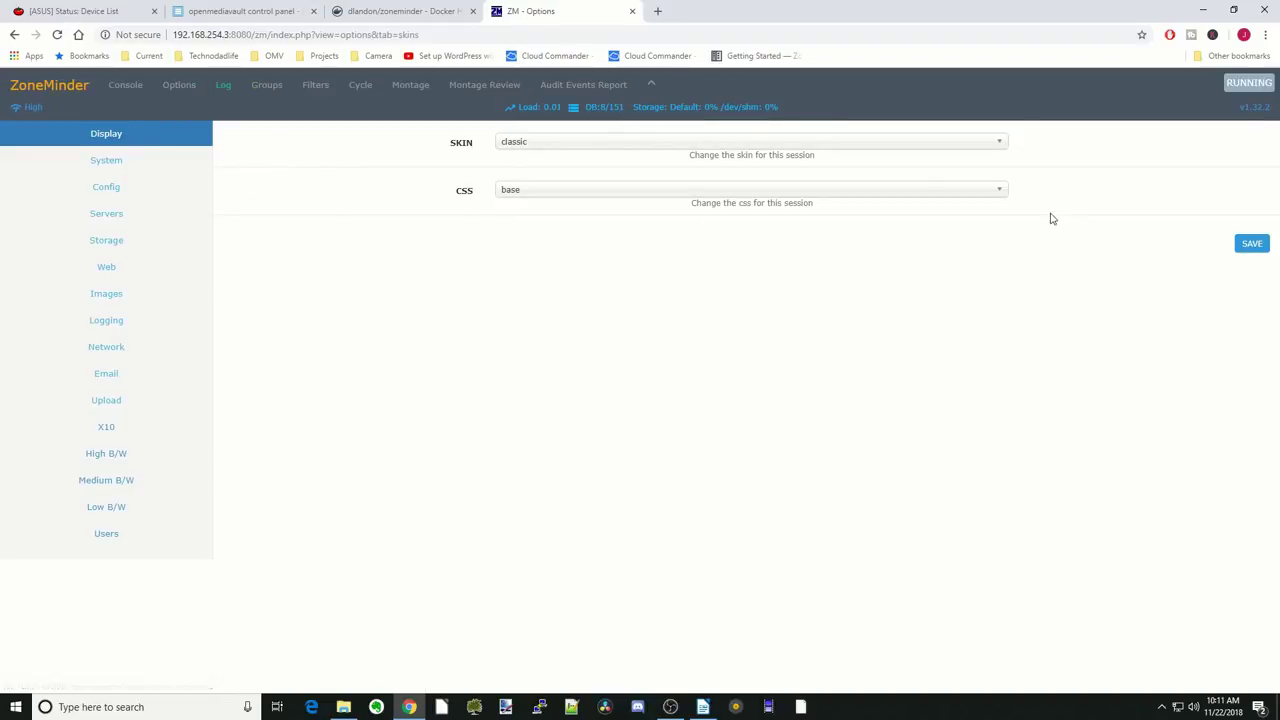
Step: Set the Display CSS to dark and save it
left_click(1000, 192)
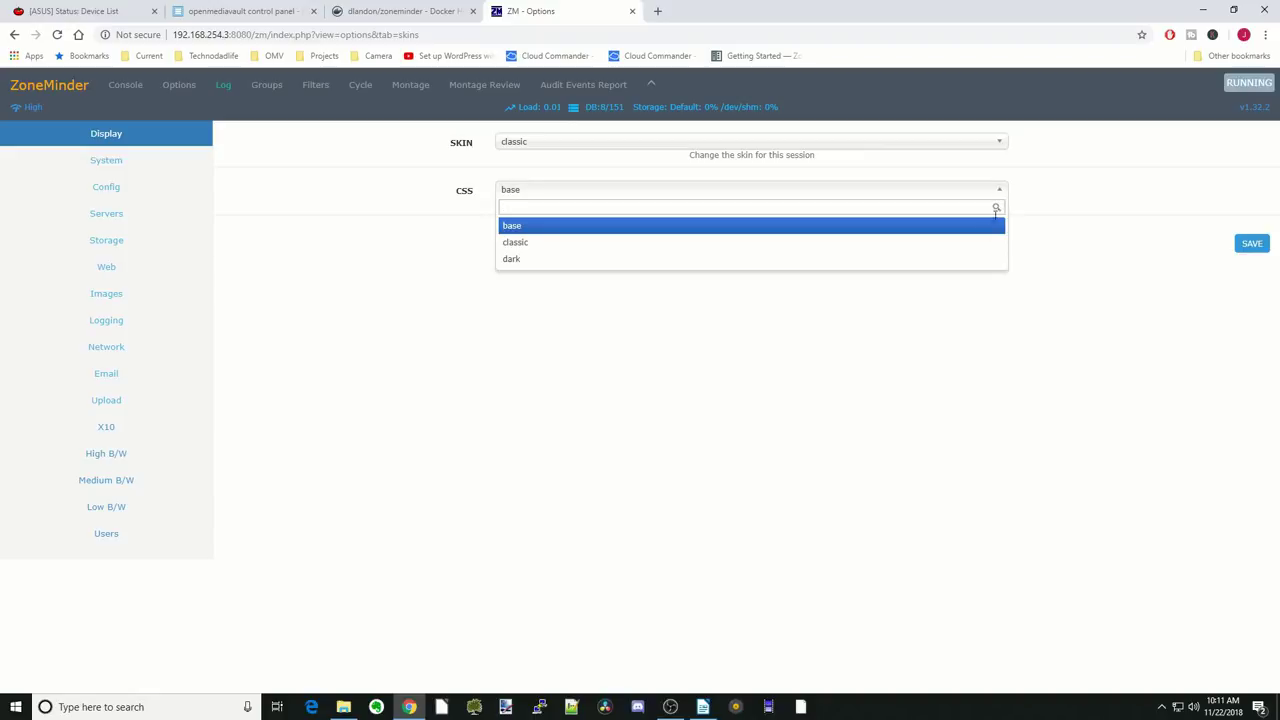
left_click(969, 261)
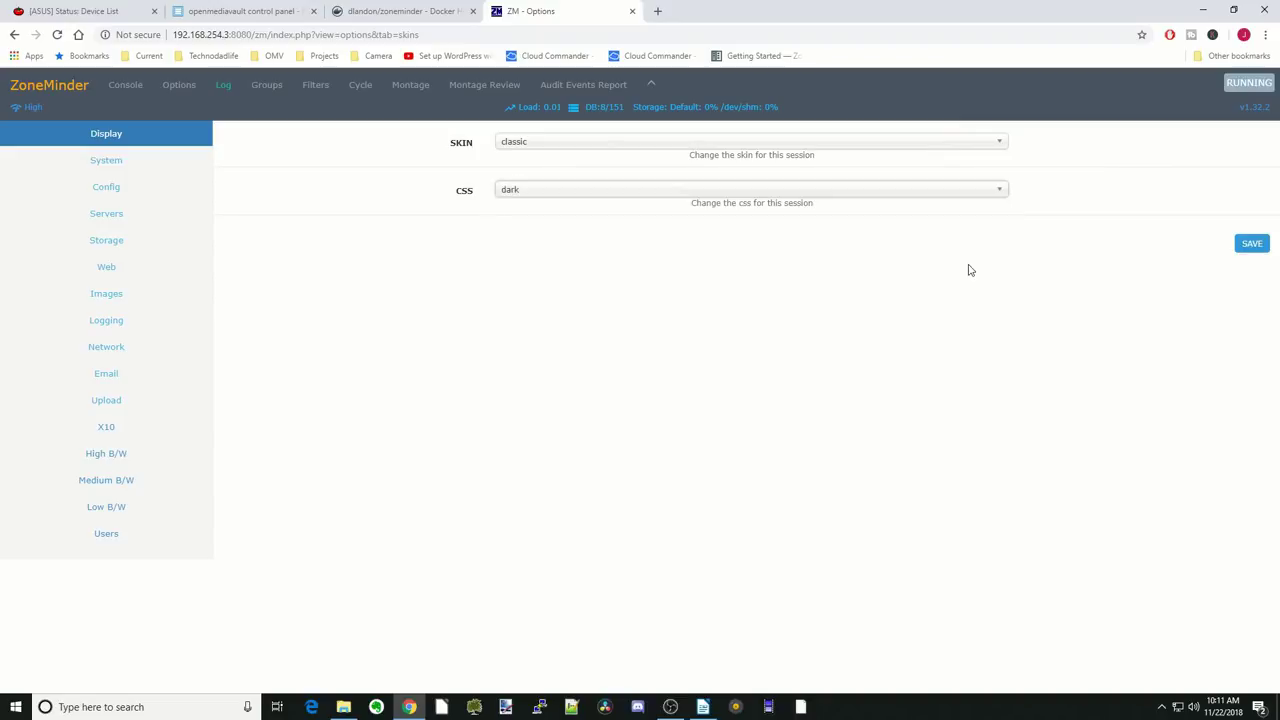
left_click(1252, 245)
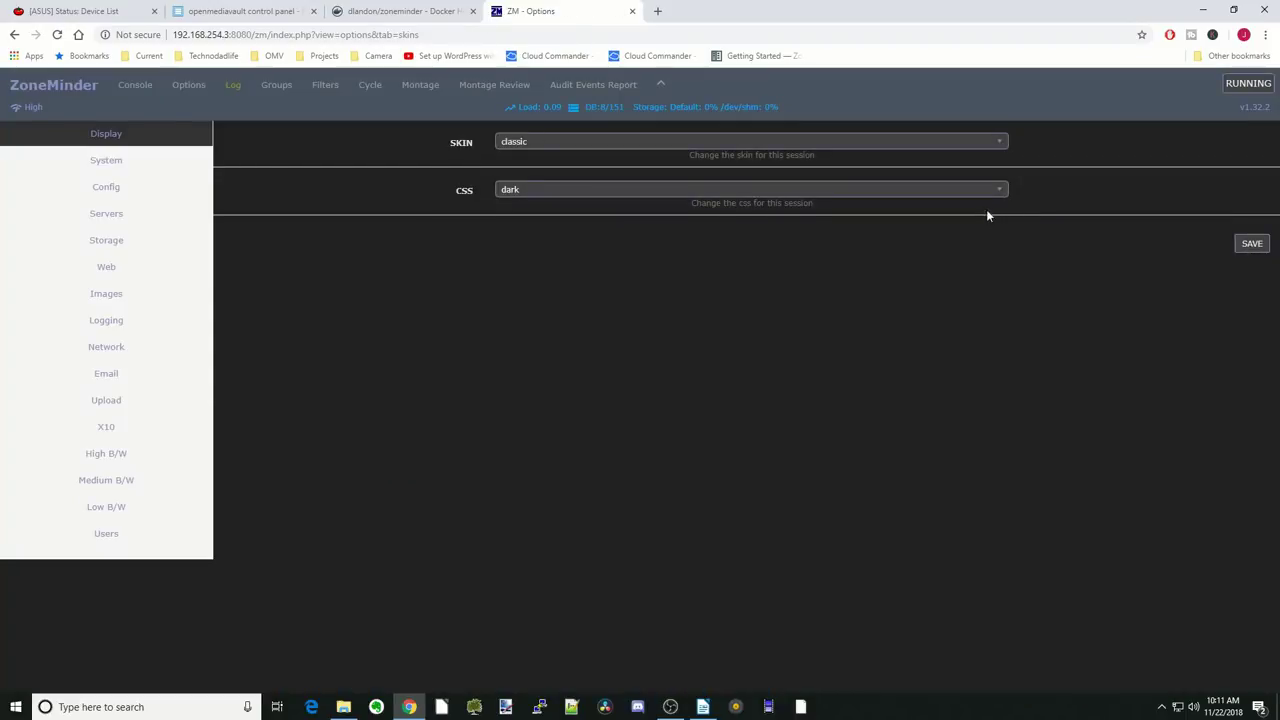
Step: Save the CSS back to base and zoom the browser to 150%
left_click(999, 191)
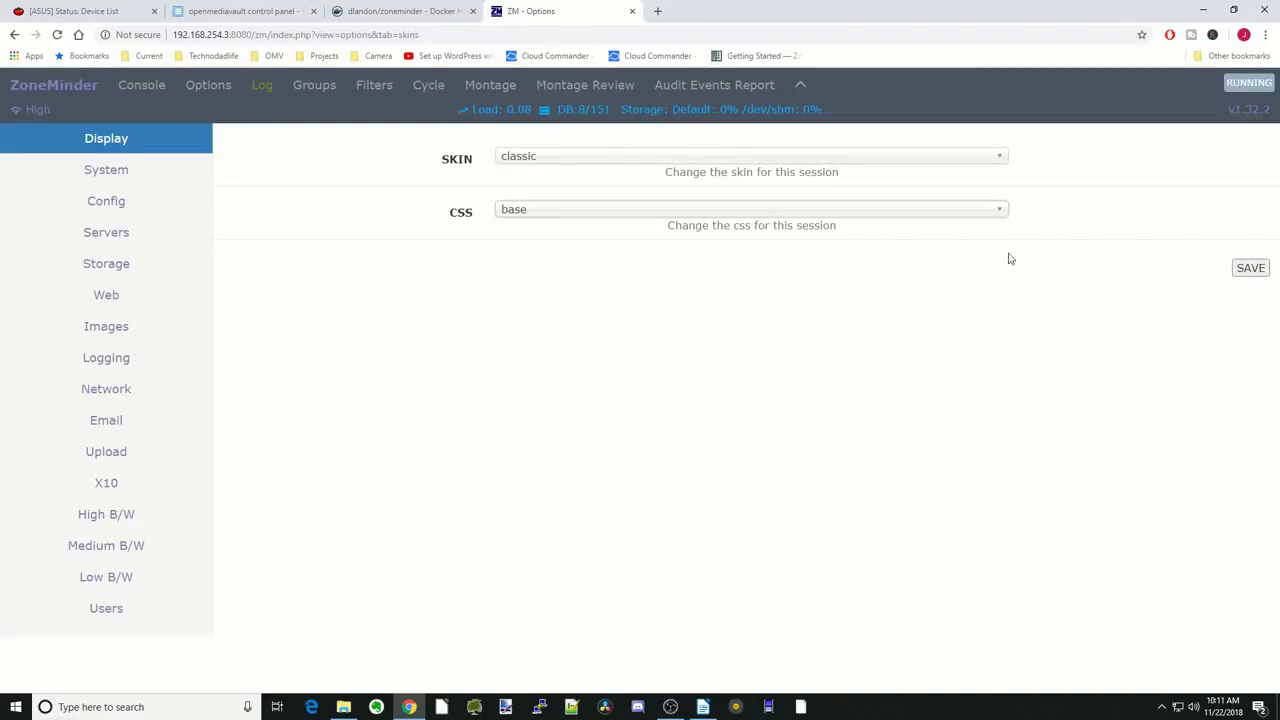
left_click(1250, 270)
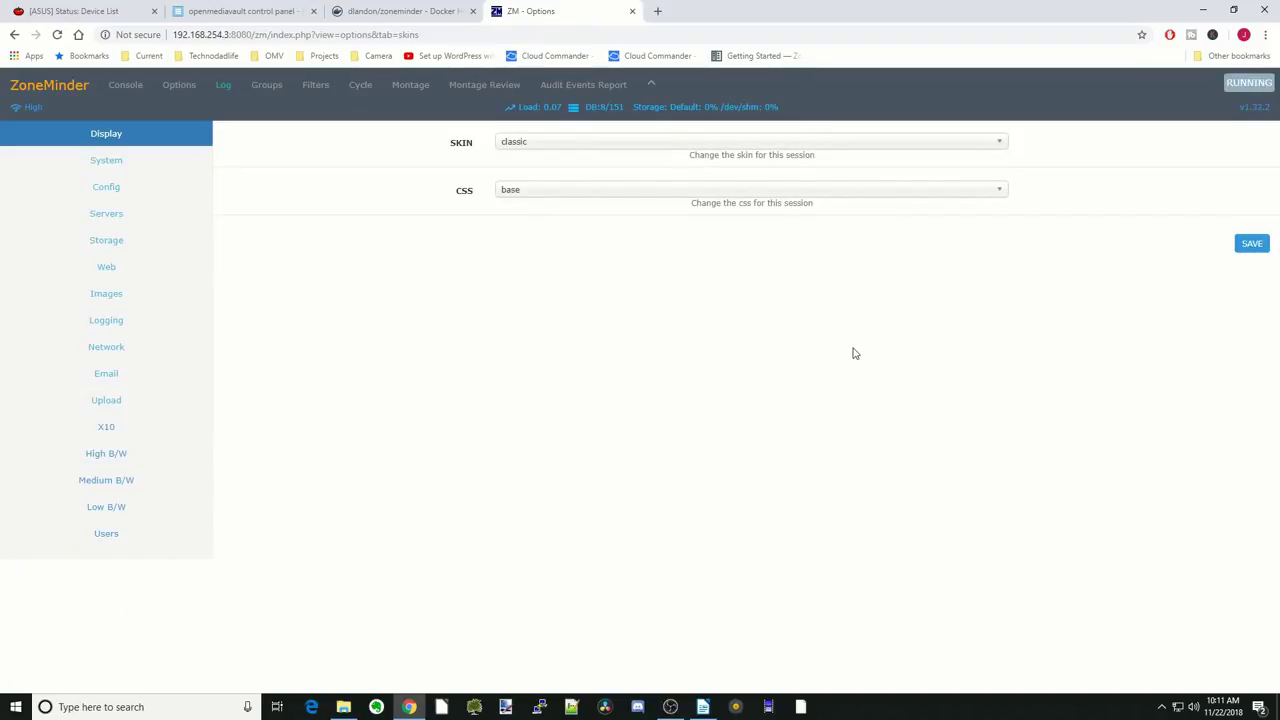
key("ctrl+plus")
key("ctrl+plus")
key("ctrl+plus")
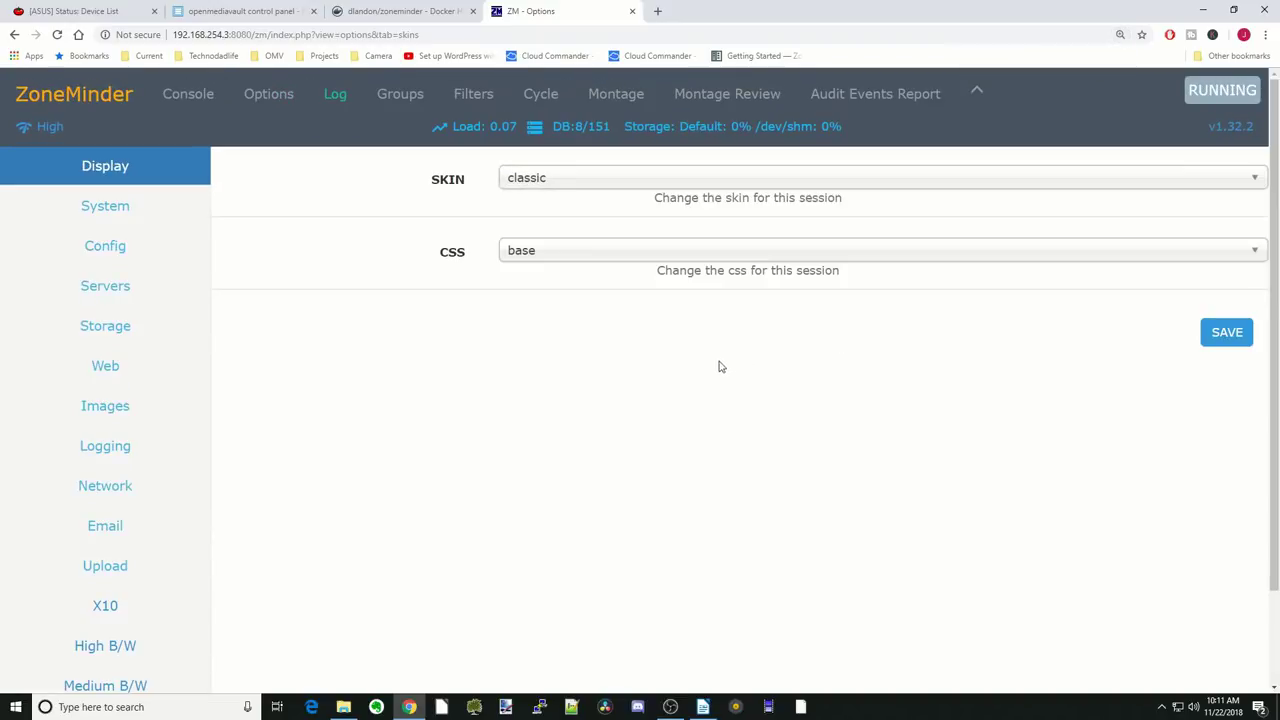
Step: Add a new monitor from the Console and glance at the ONVIF and Presets options
left_click(193, 95)
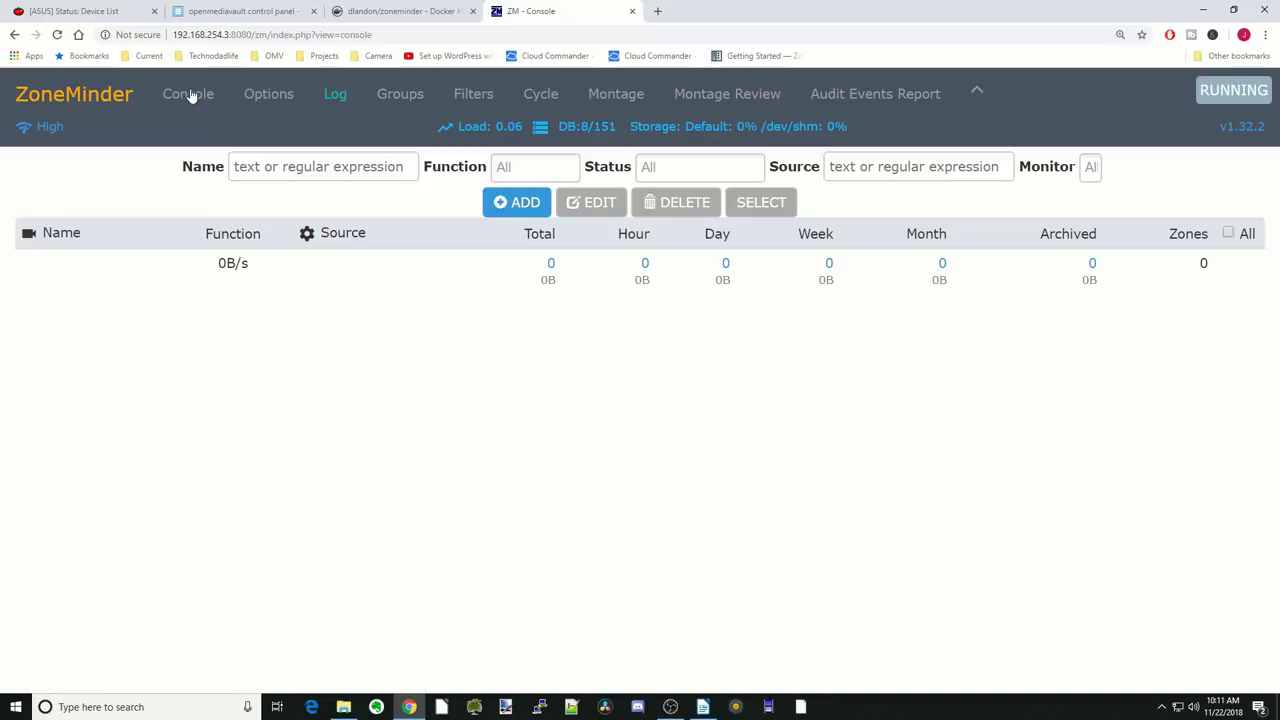
left_click(524, 207)
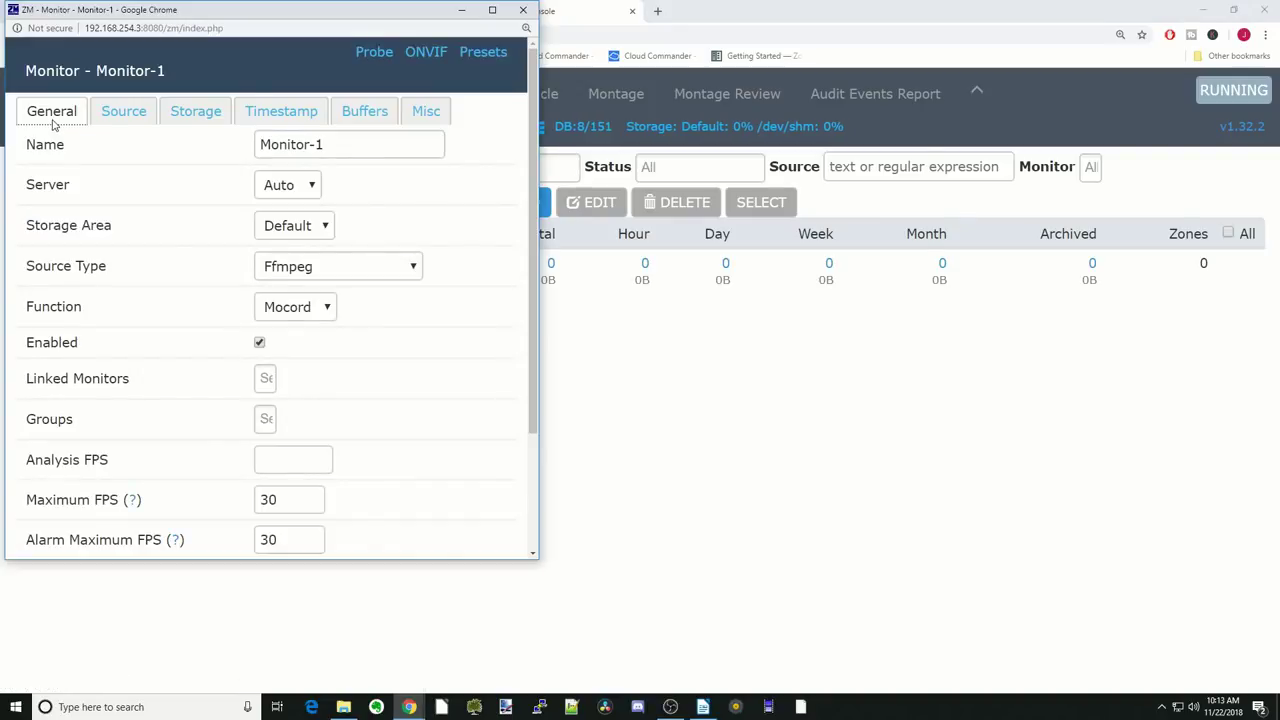
left_click(427, 56)
left_click(474, 54)
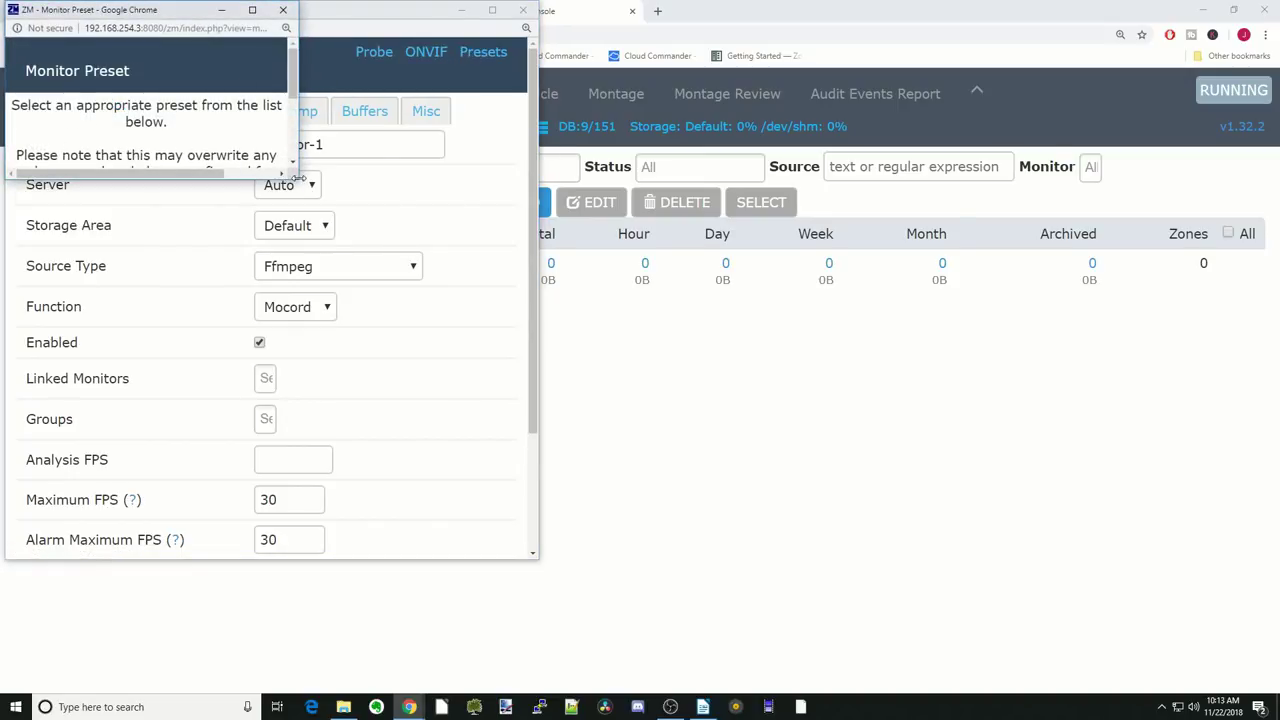
left_click_drag(150, 155, 352, 240)
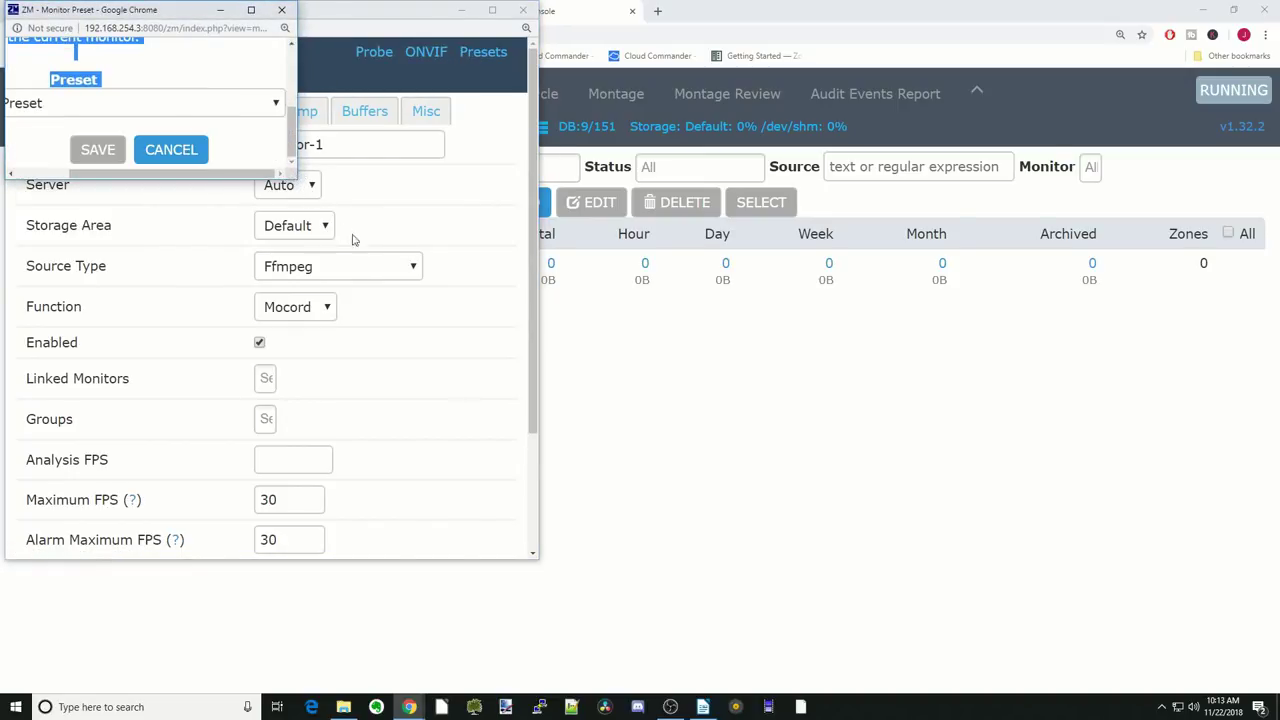
left_click(281, 9)
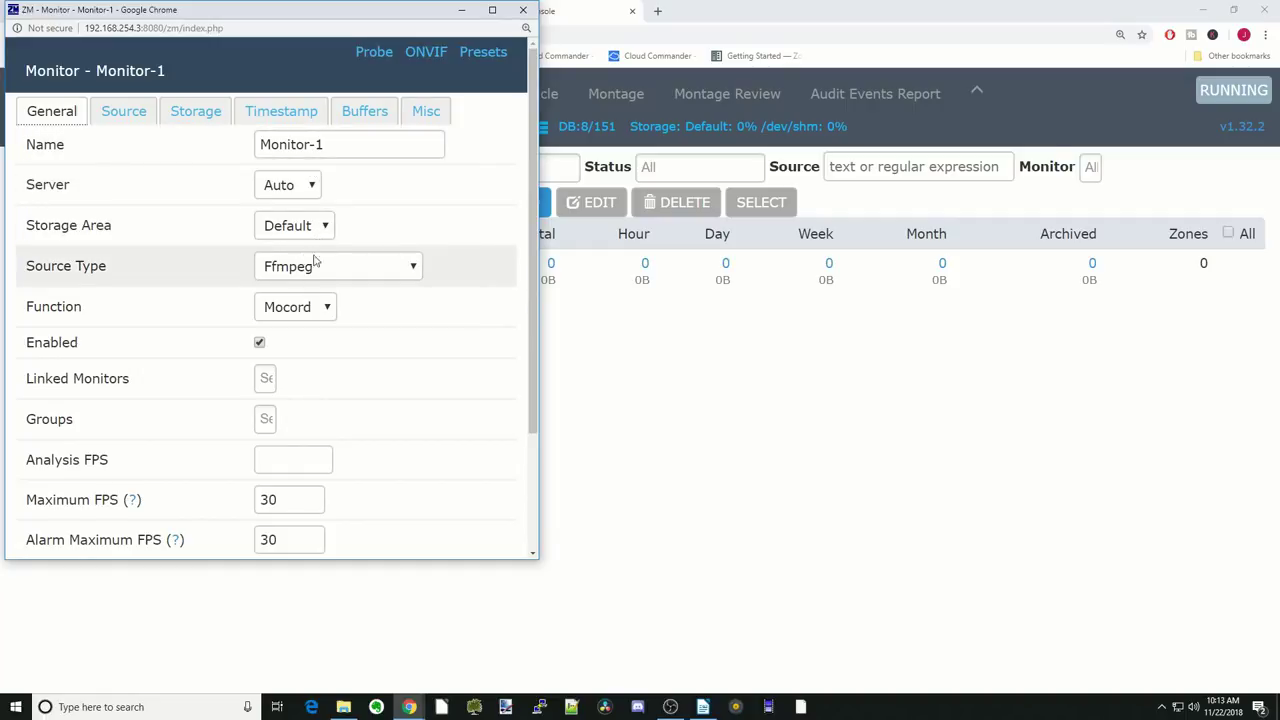
Step: Set Source Type to Local and Function to Monitor
left_click(411, 269)
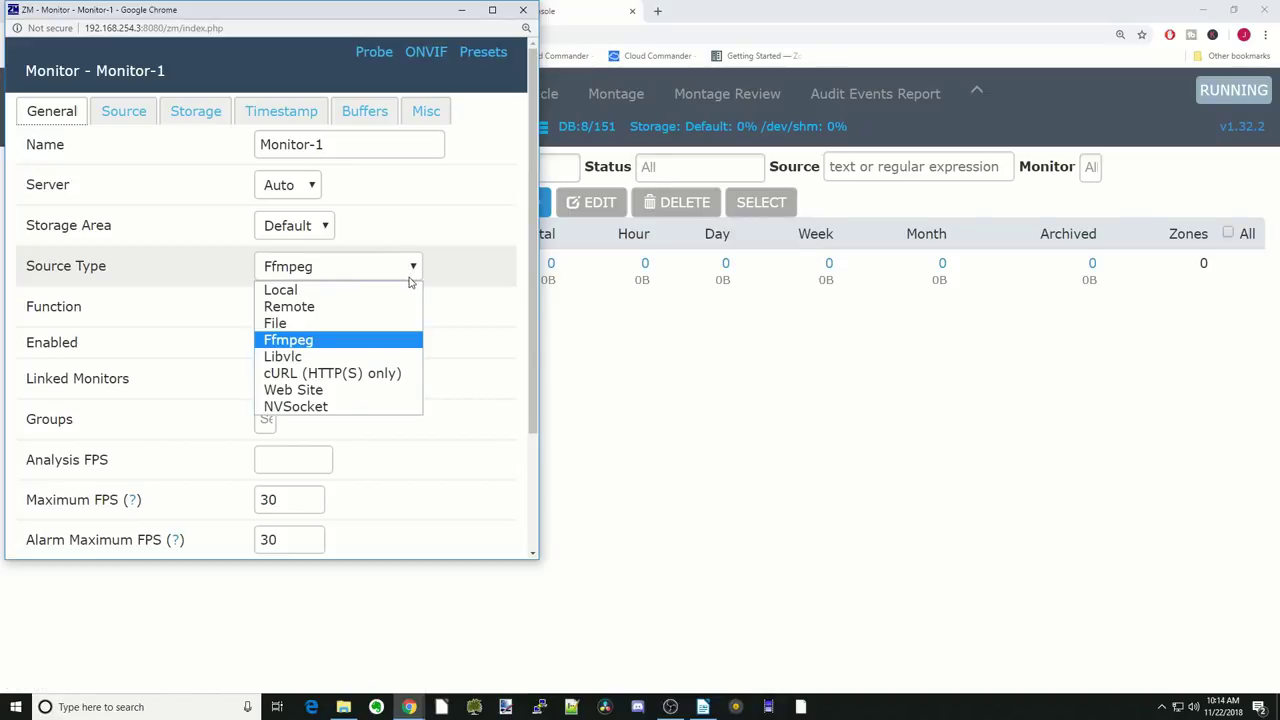
left_click(401, 296)
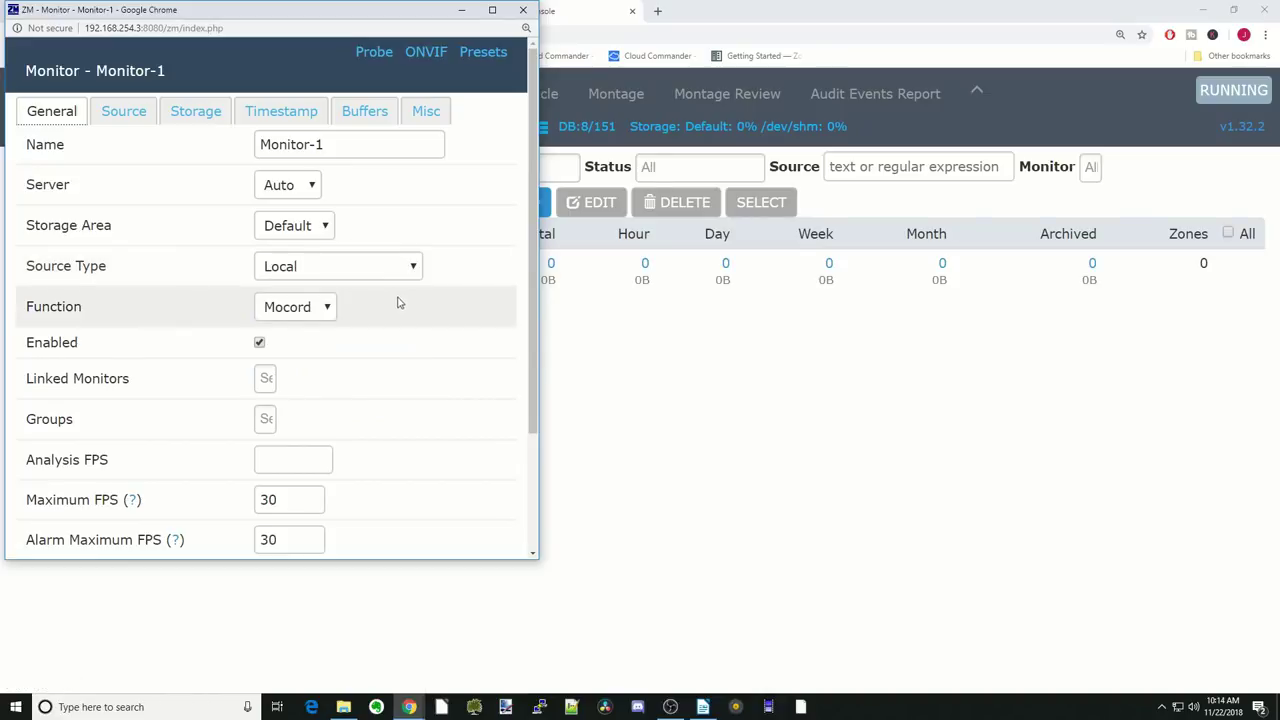
left_click(333, 314)
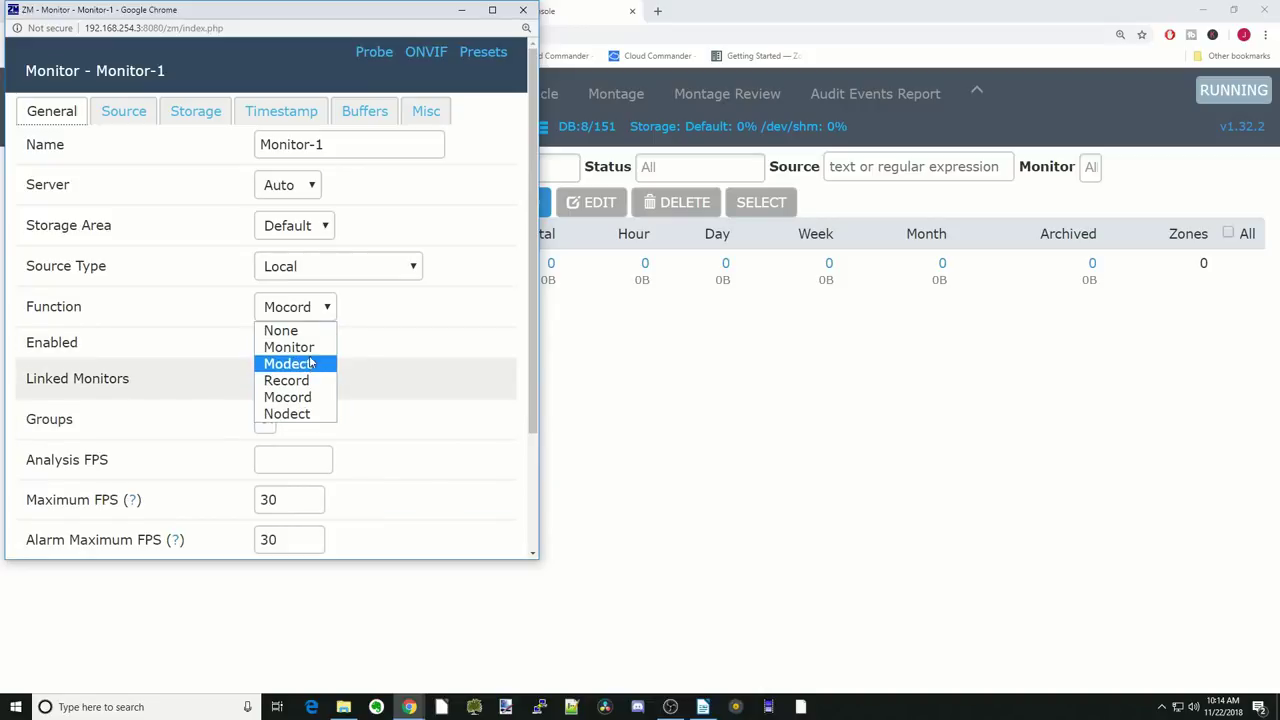
left_click(310, 351)
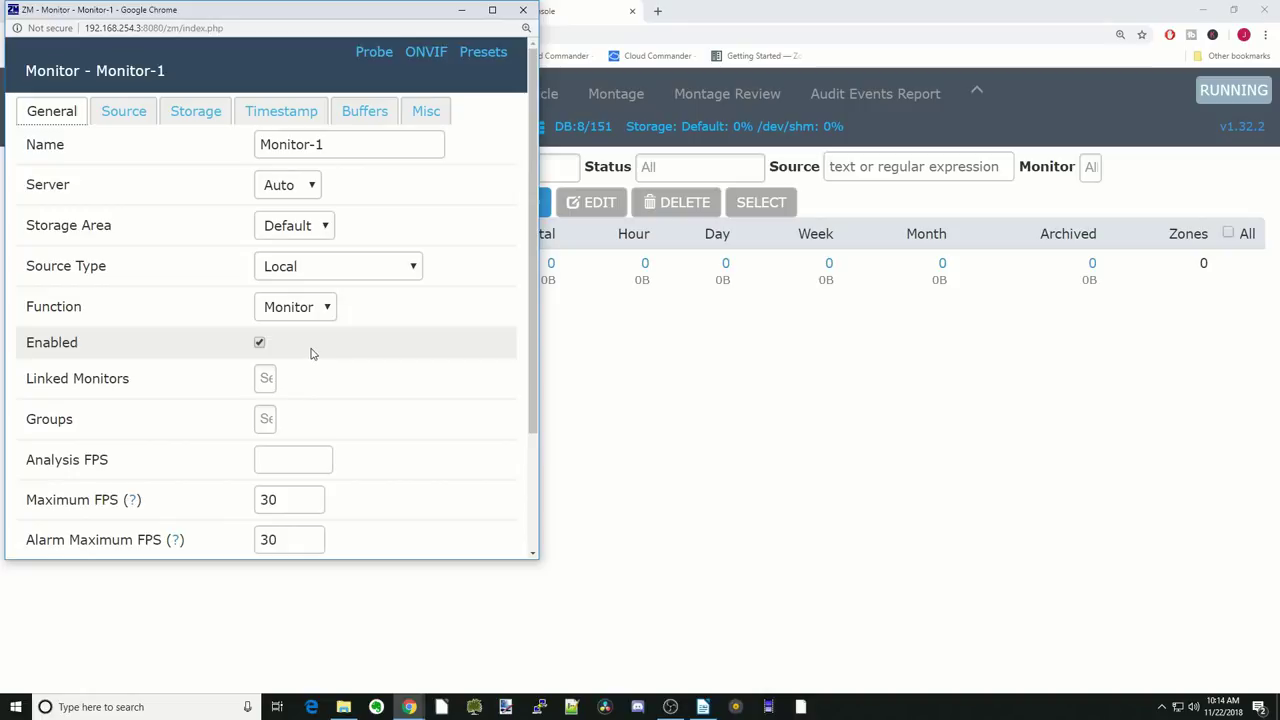
scroll(168, 290, "down", 3)
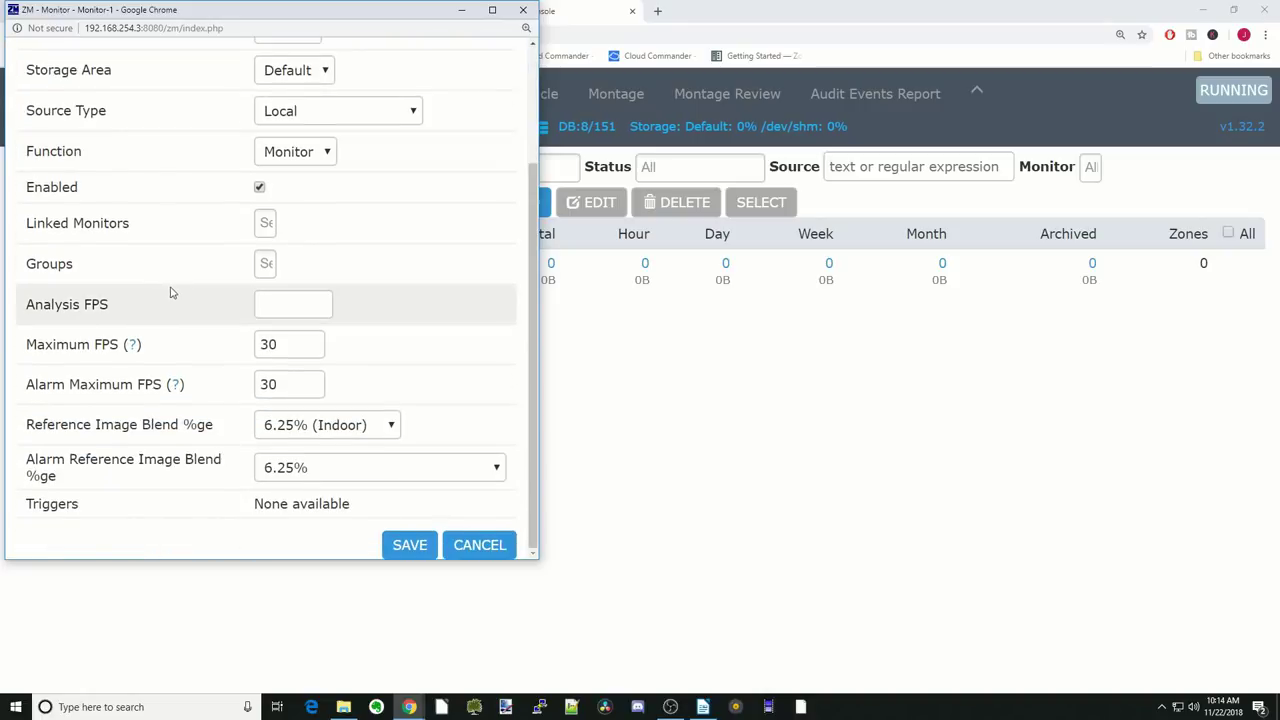
scroll(176, 440, "up", 3)
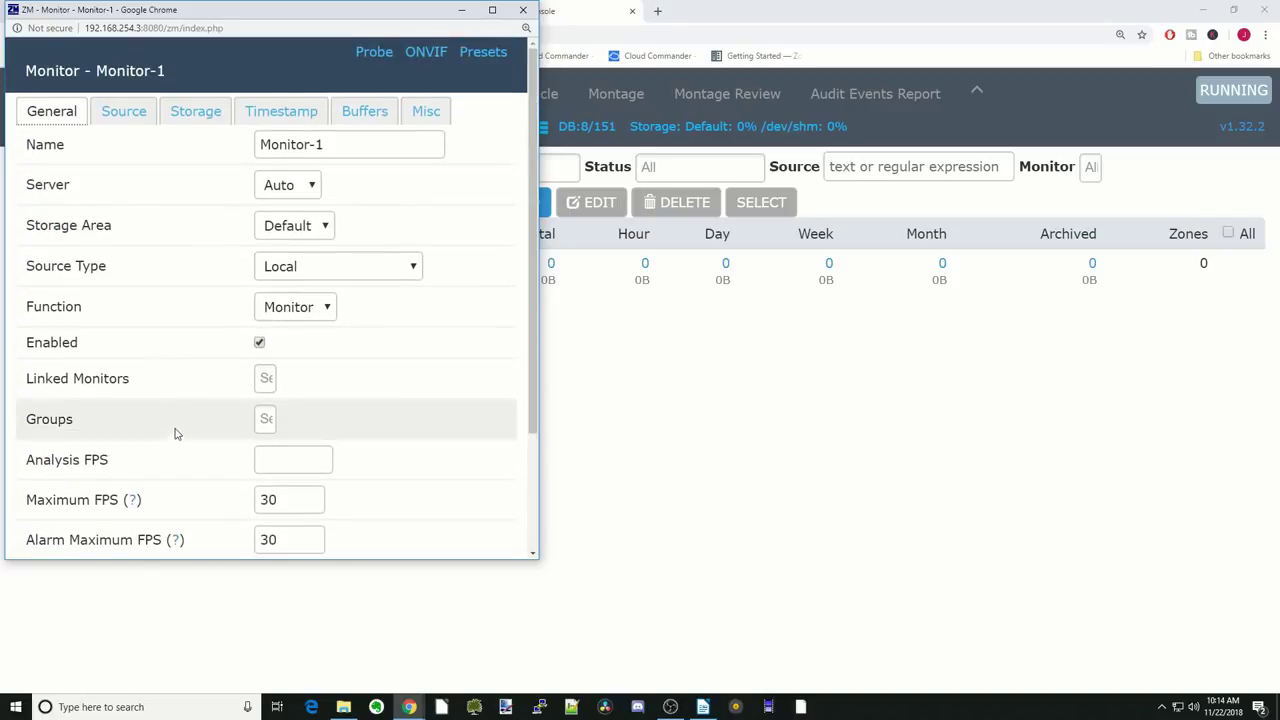
Step: On the Source tab, keep device path /dev/video0 and set the format to NTSC
left_click(131, 119)
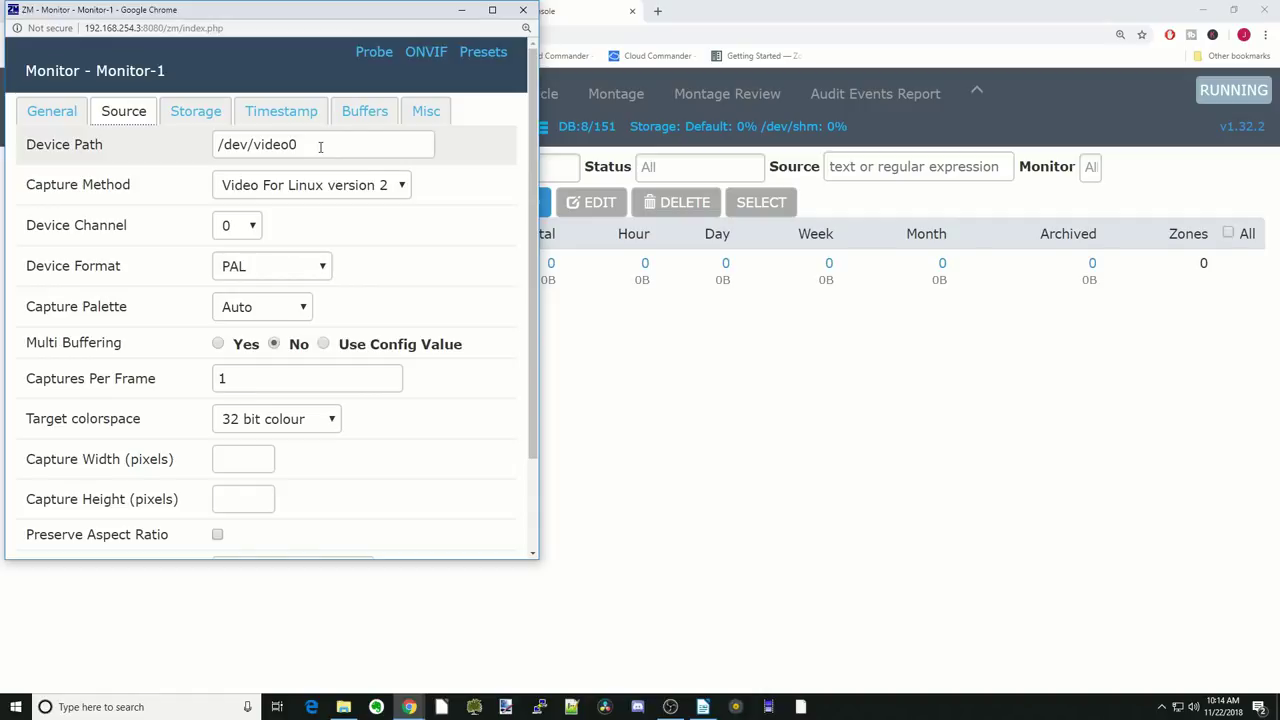
left_click_drag(316, 145, 216, 145)
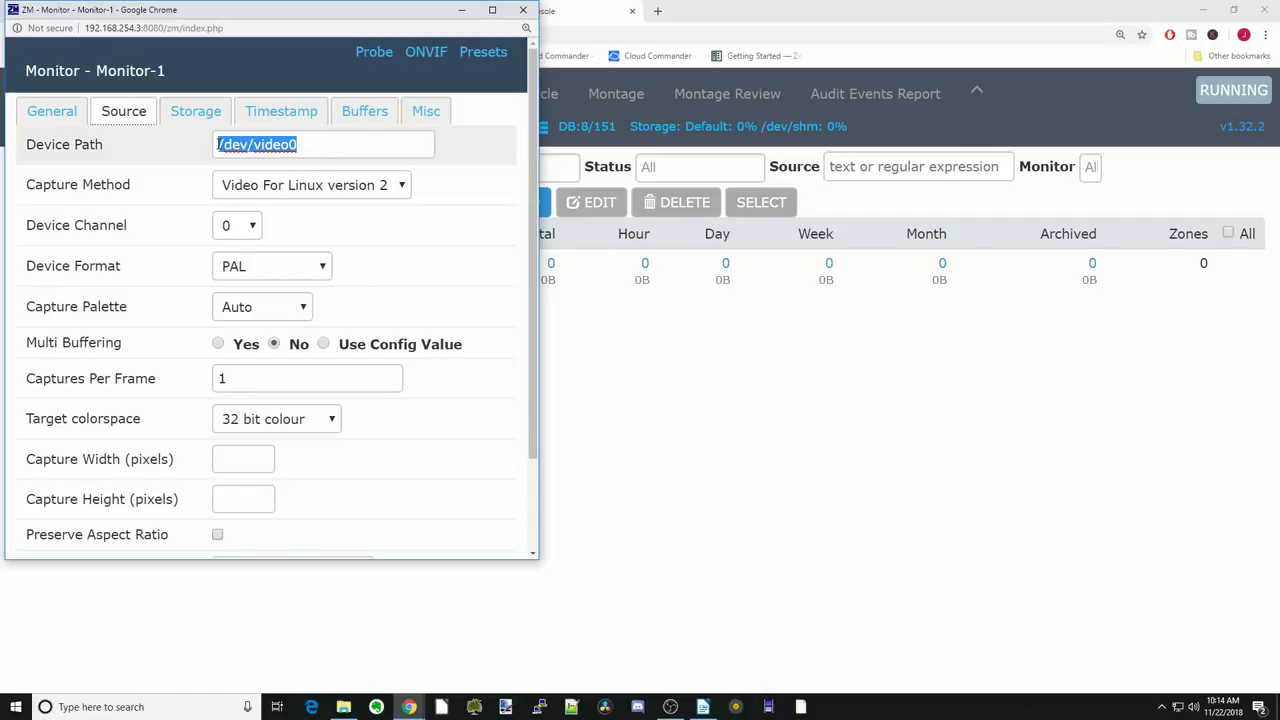
left_click(384, 143)
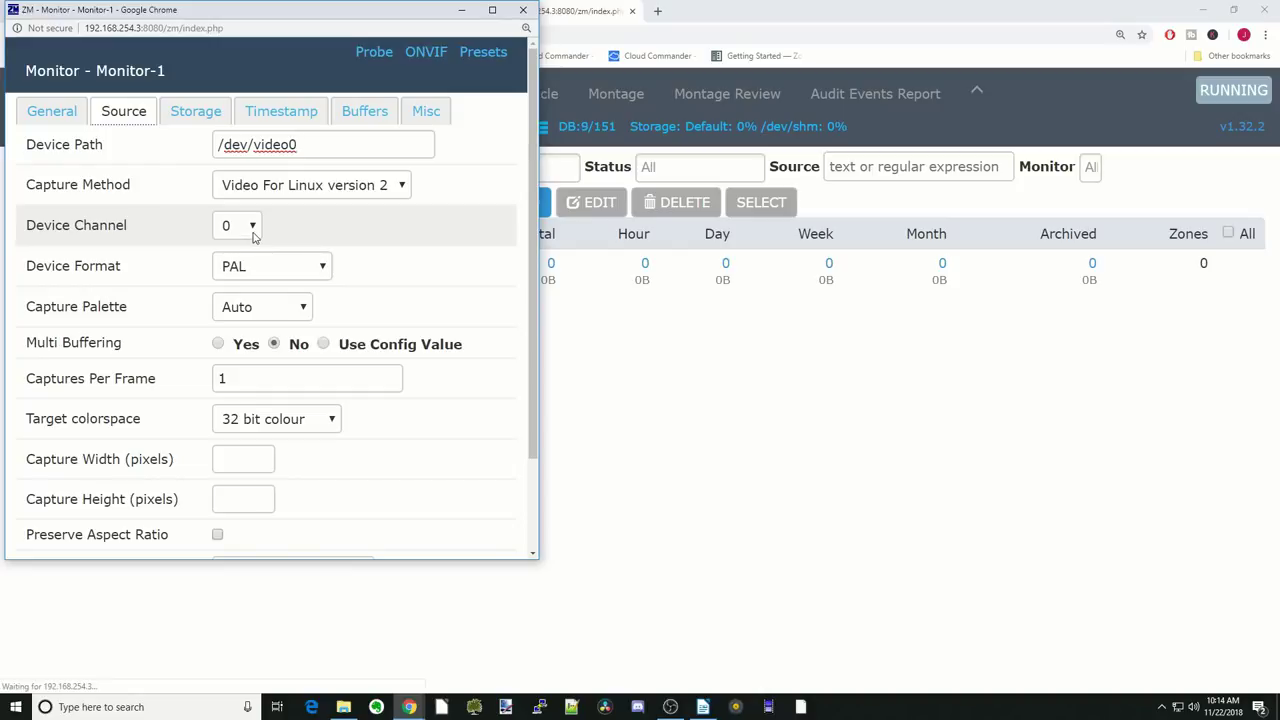
left_click(321, 270)
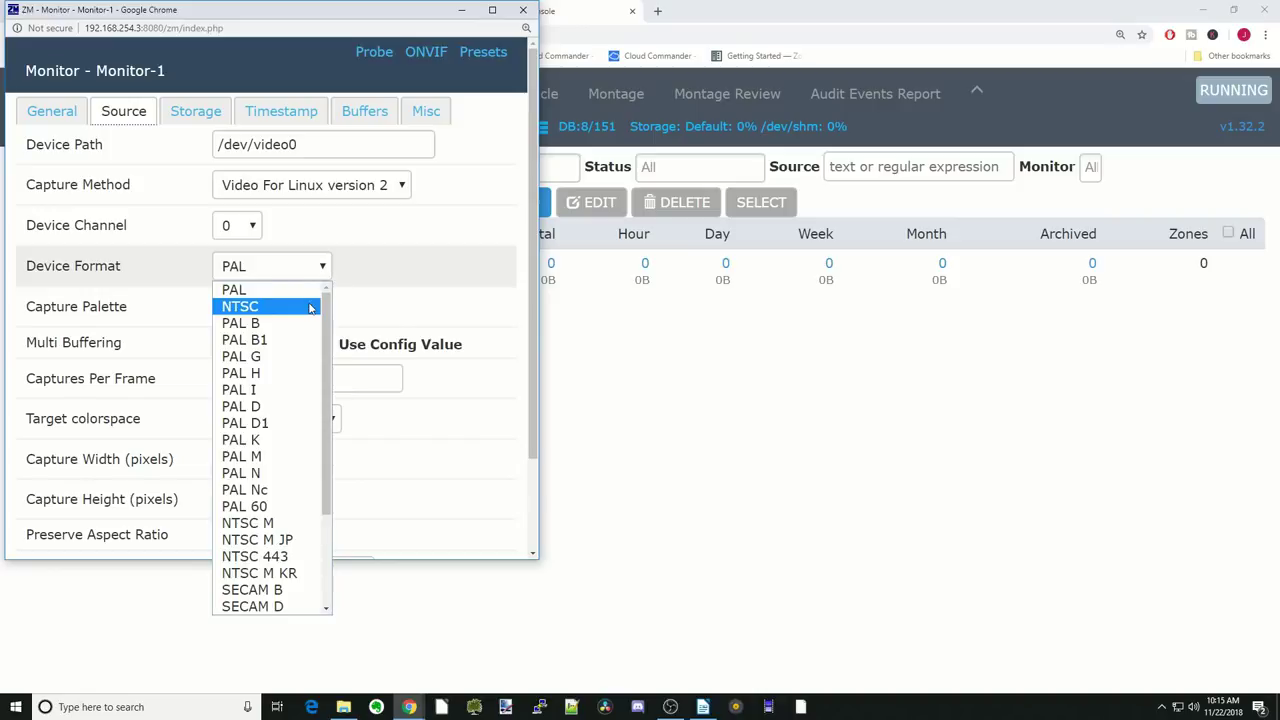
left_click(310, 308)
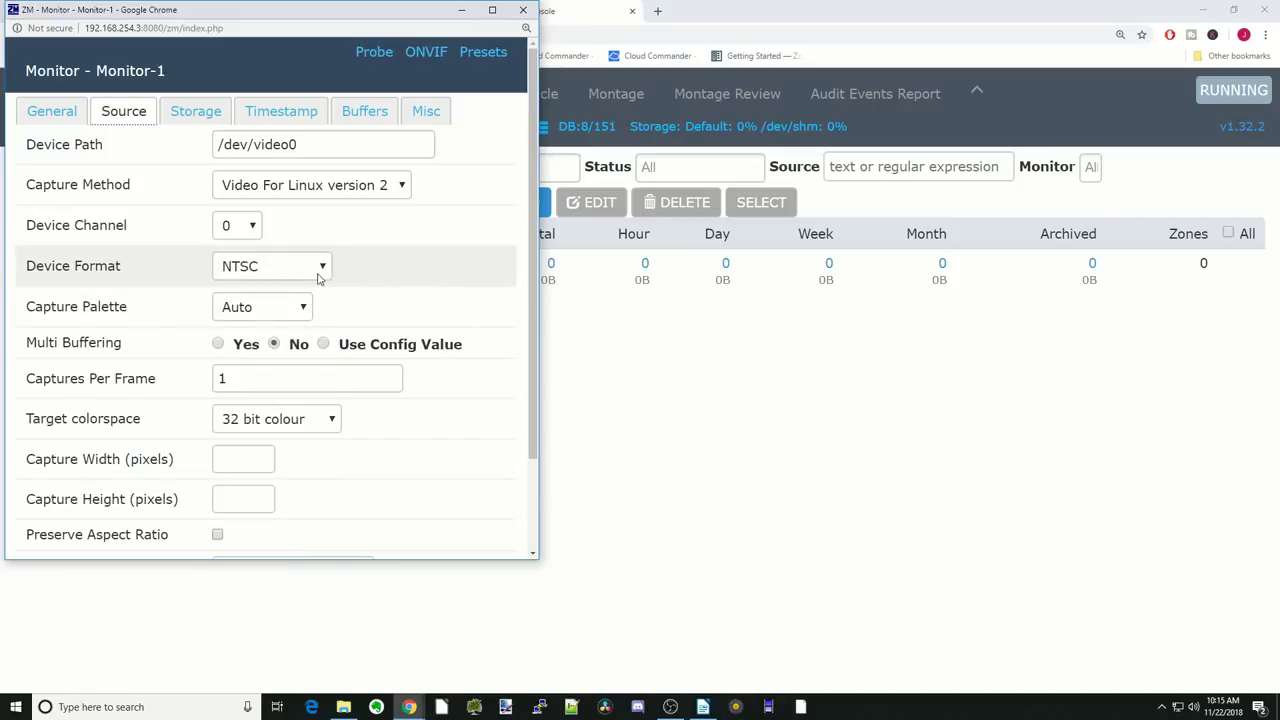
Step: Fill Capture Width with 320 and Capture Height with 240
scroll(340, 380, "down", 2)
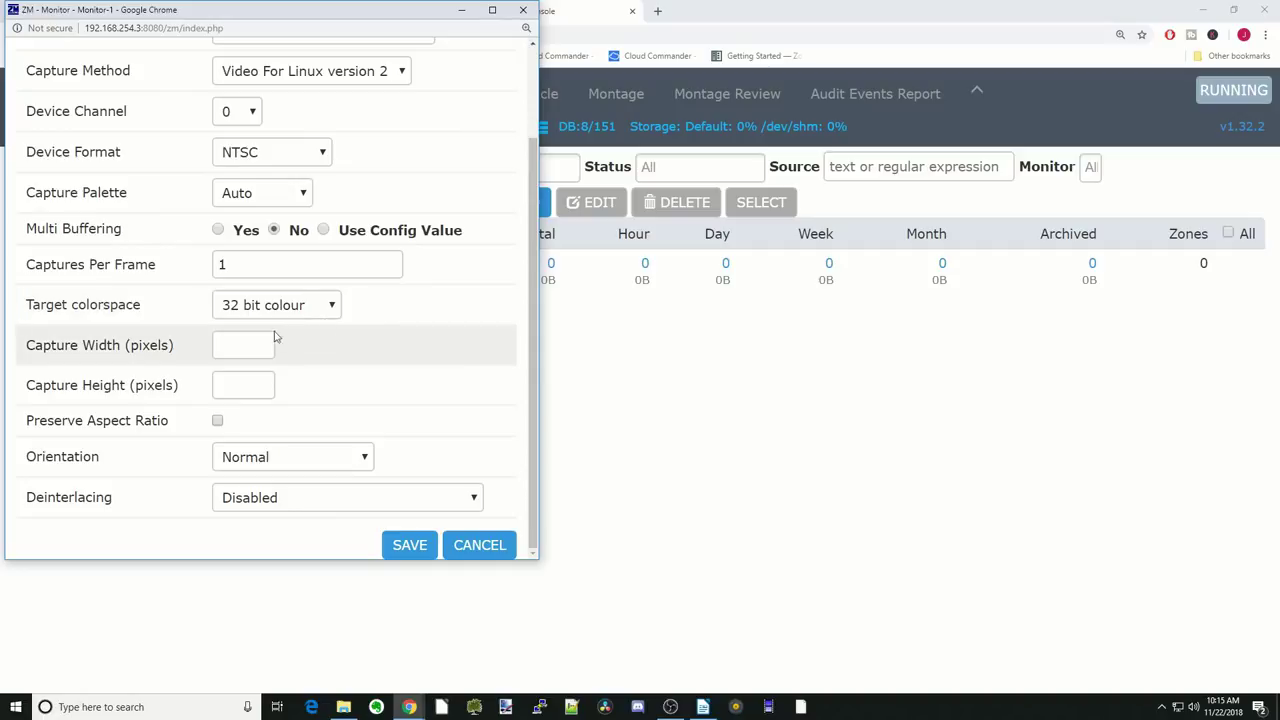
left_click(244, 345)
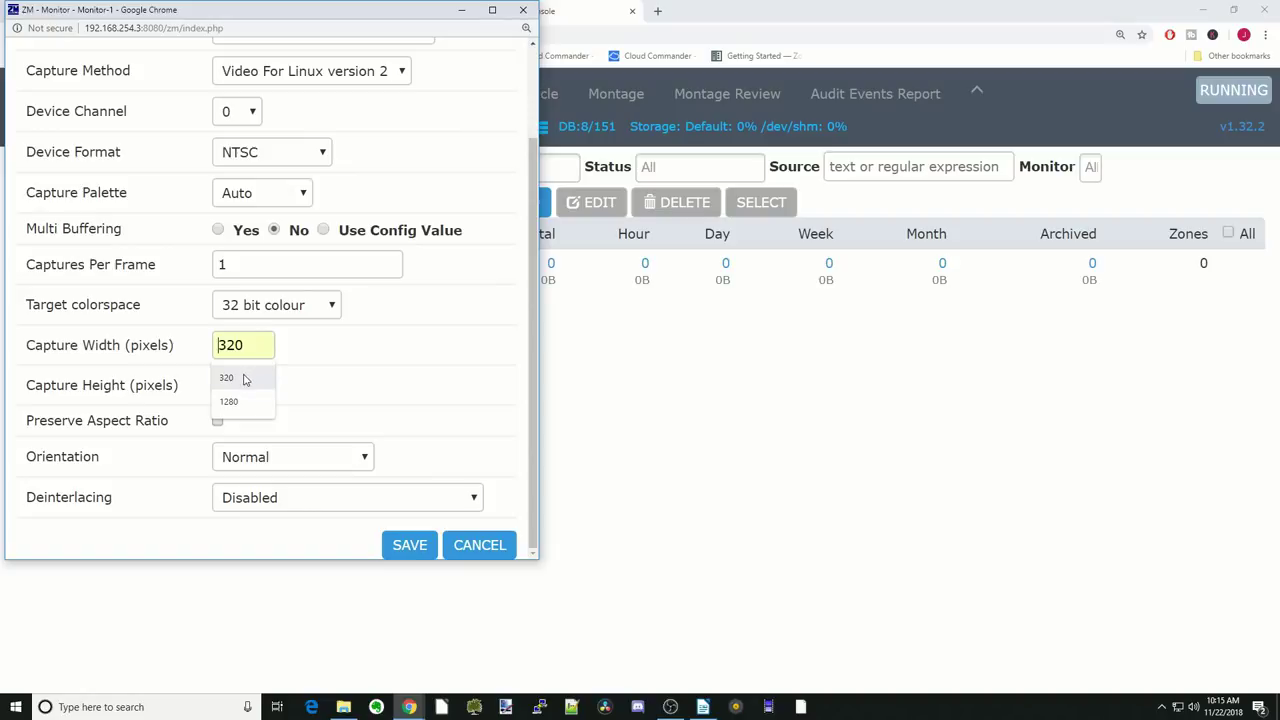
left_click(246, 376)
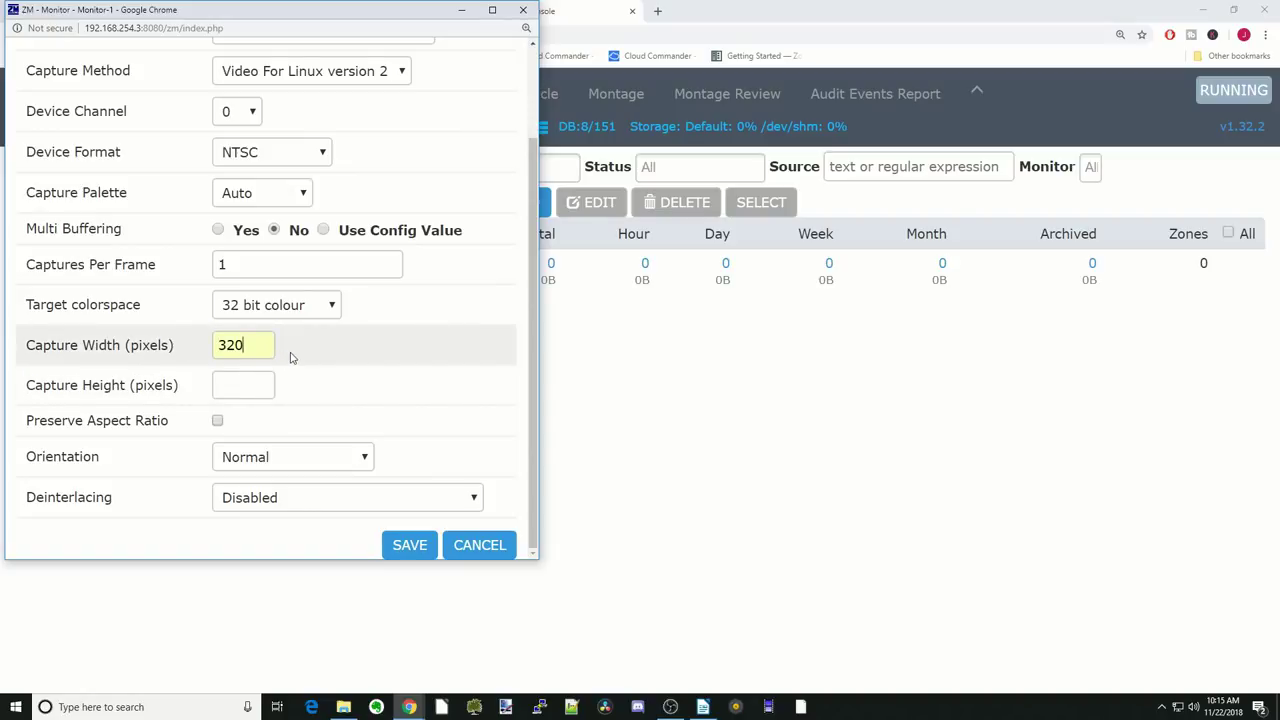
left_click(251, 384)
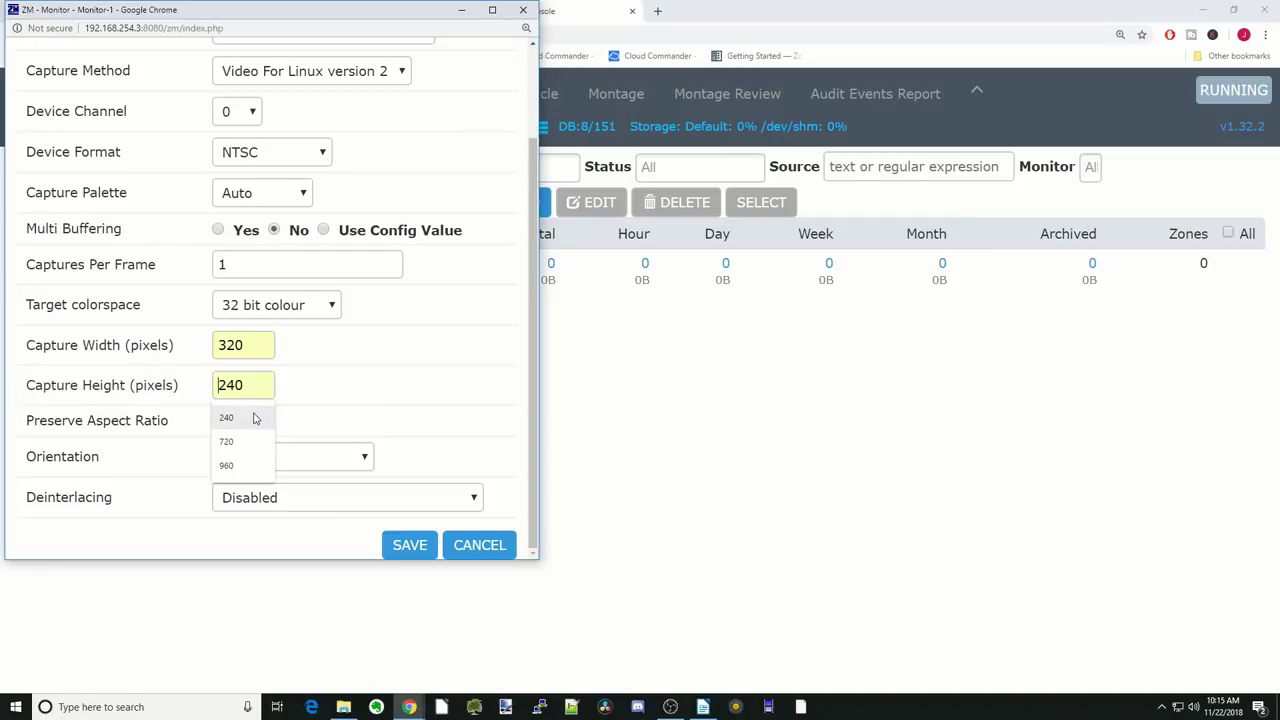
left_click(251, 417)
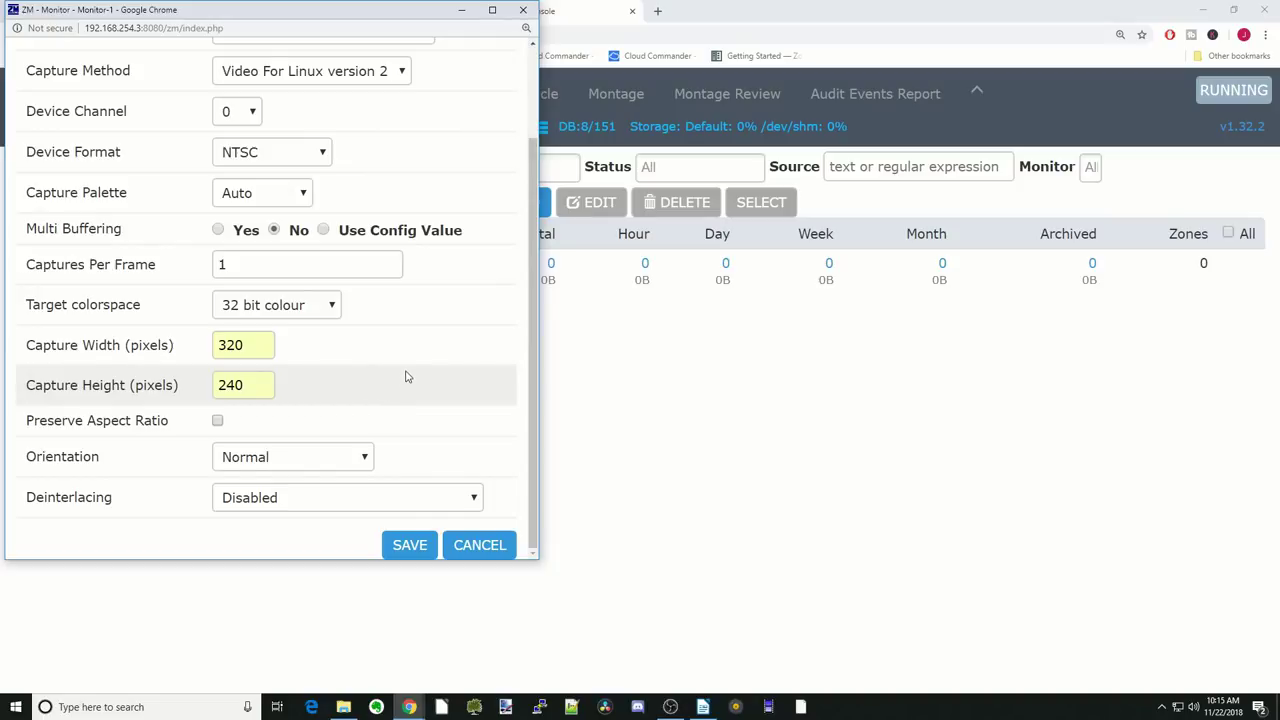
Step: Save Monitor-1 and open its live feed from the console
left_click(410, 545)
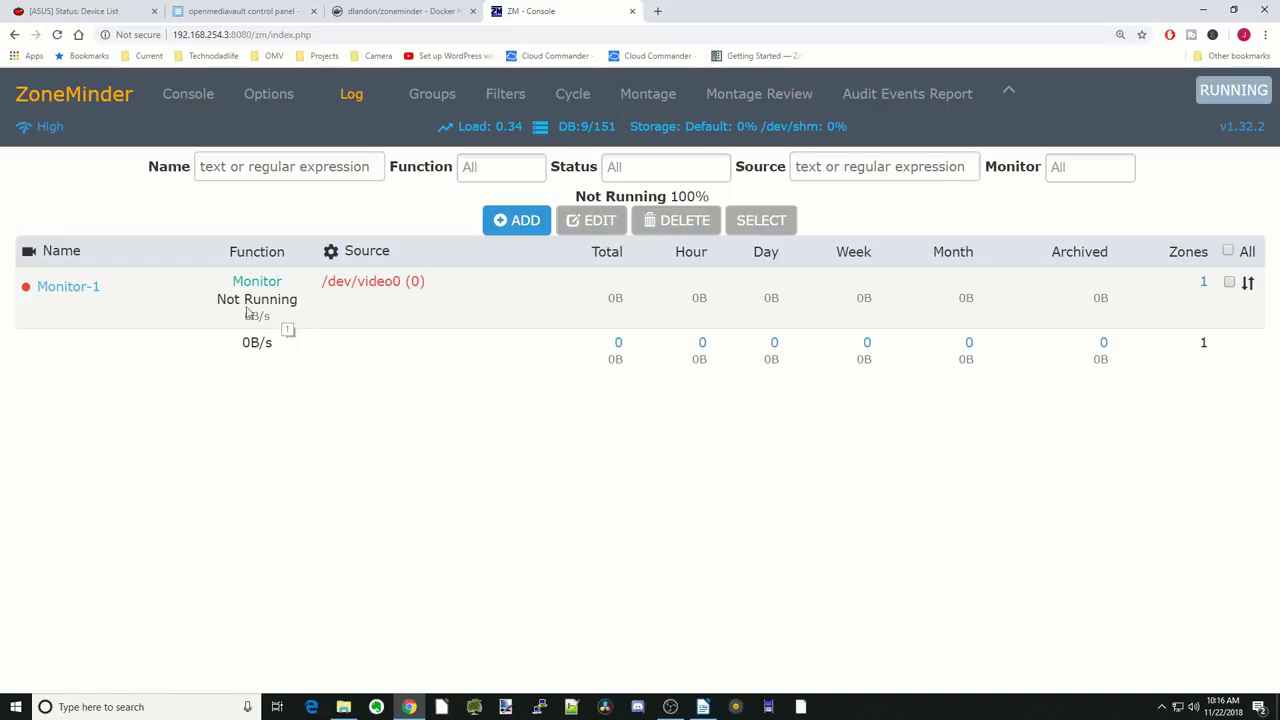
left_click_drag(203, 325, 60, 289)
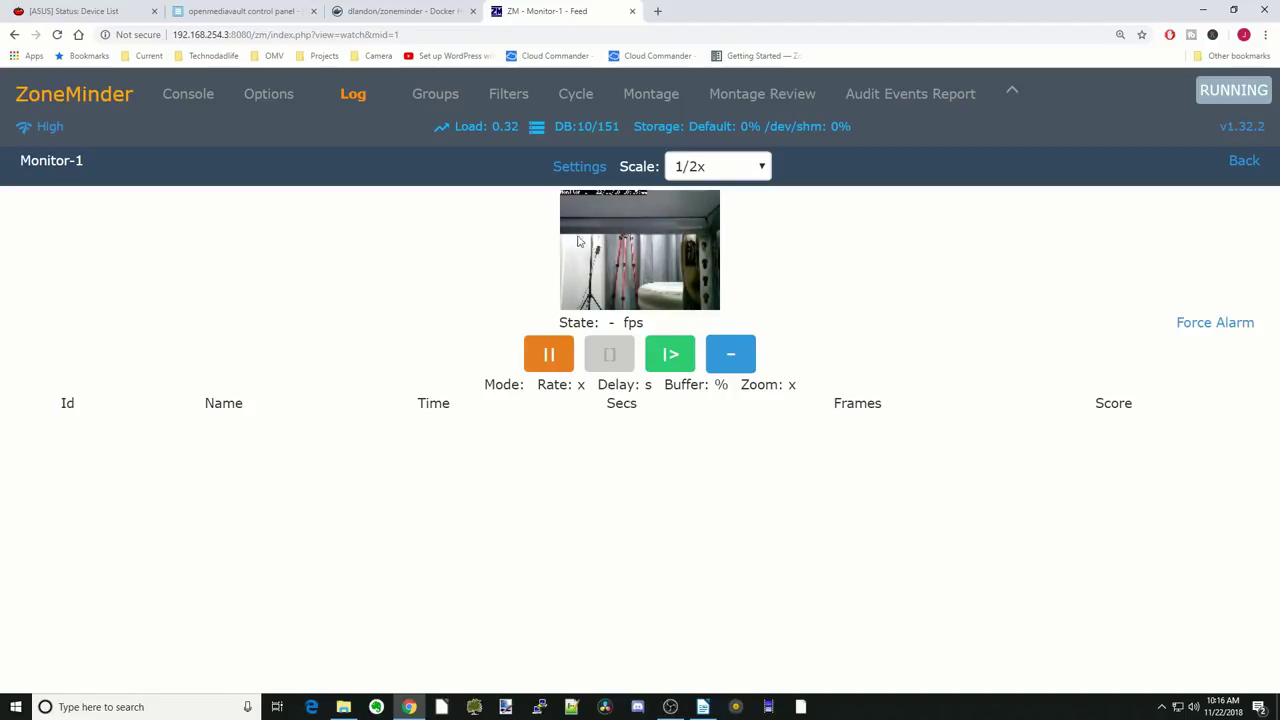
Step: Add a second monitor from the Console with Source Type Local
left_click(189, 98)
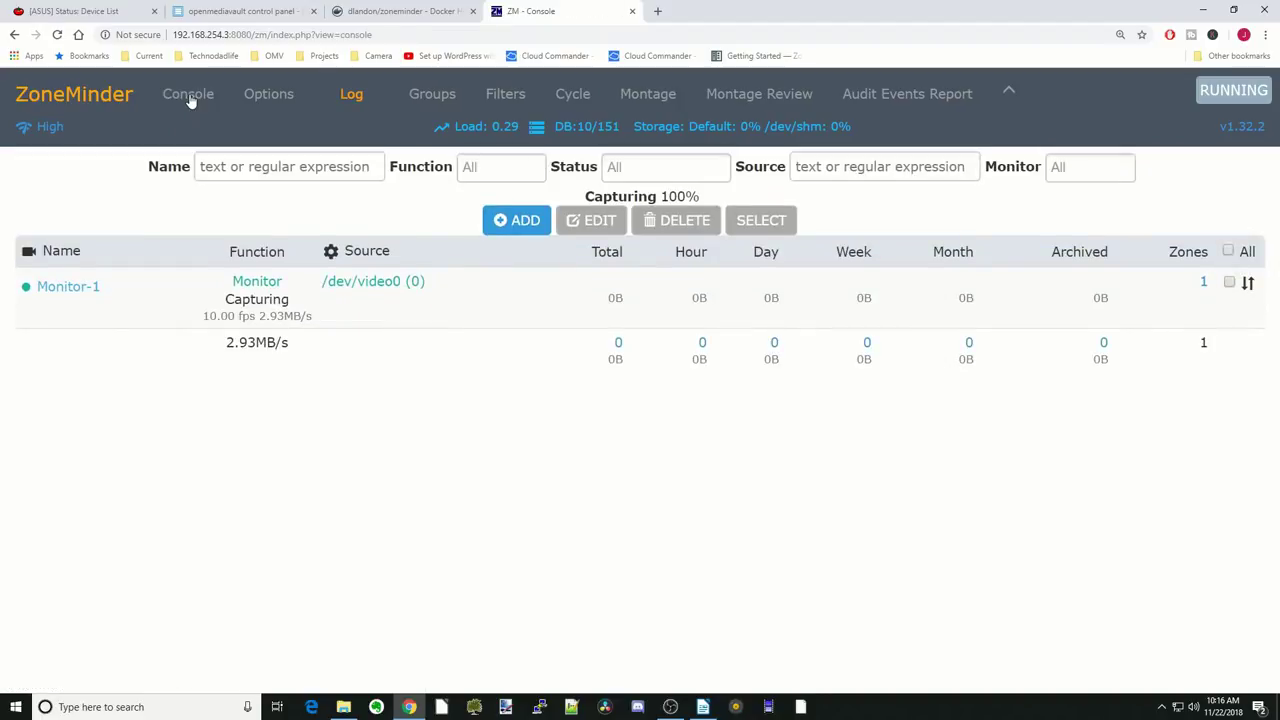
left_click(520, 228)
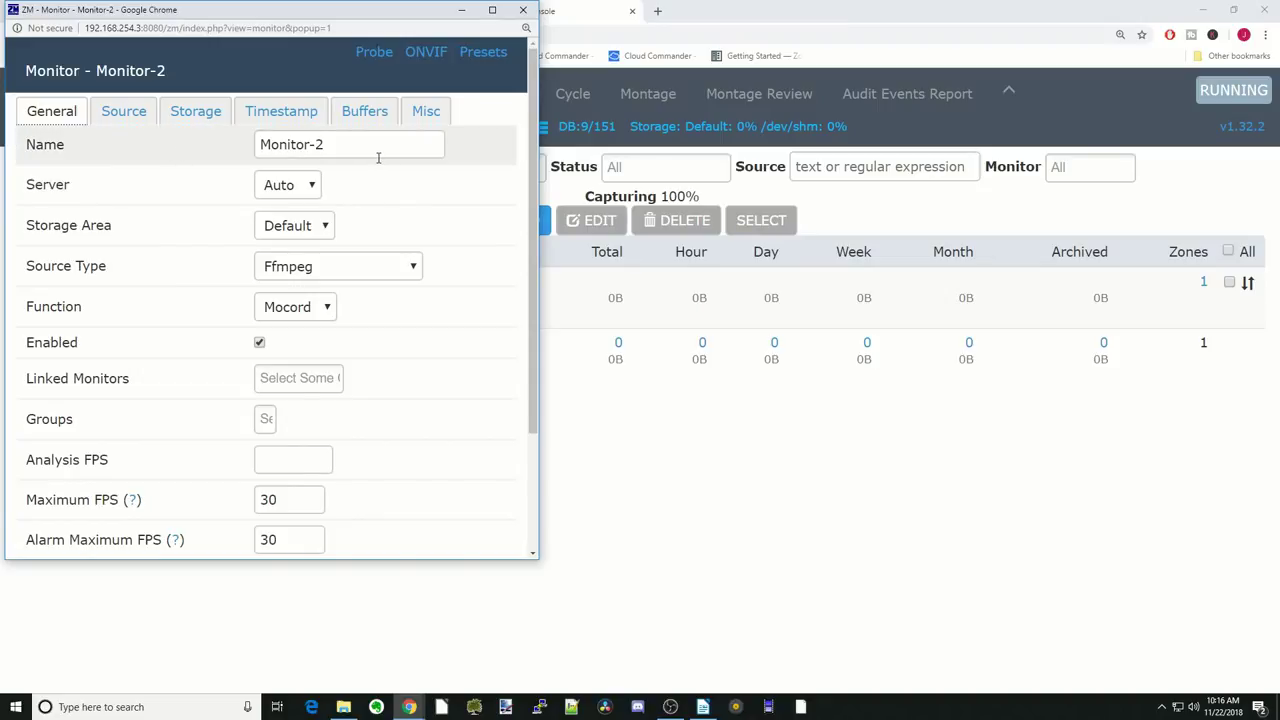
left_click(413, 272)
left_click(391, 288)
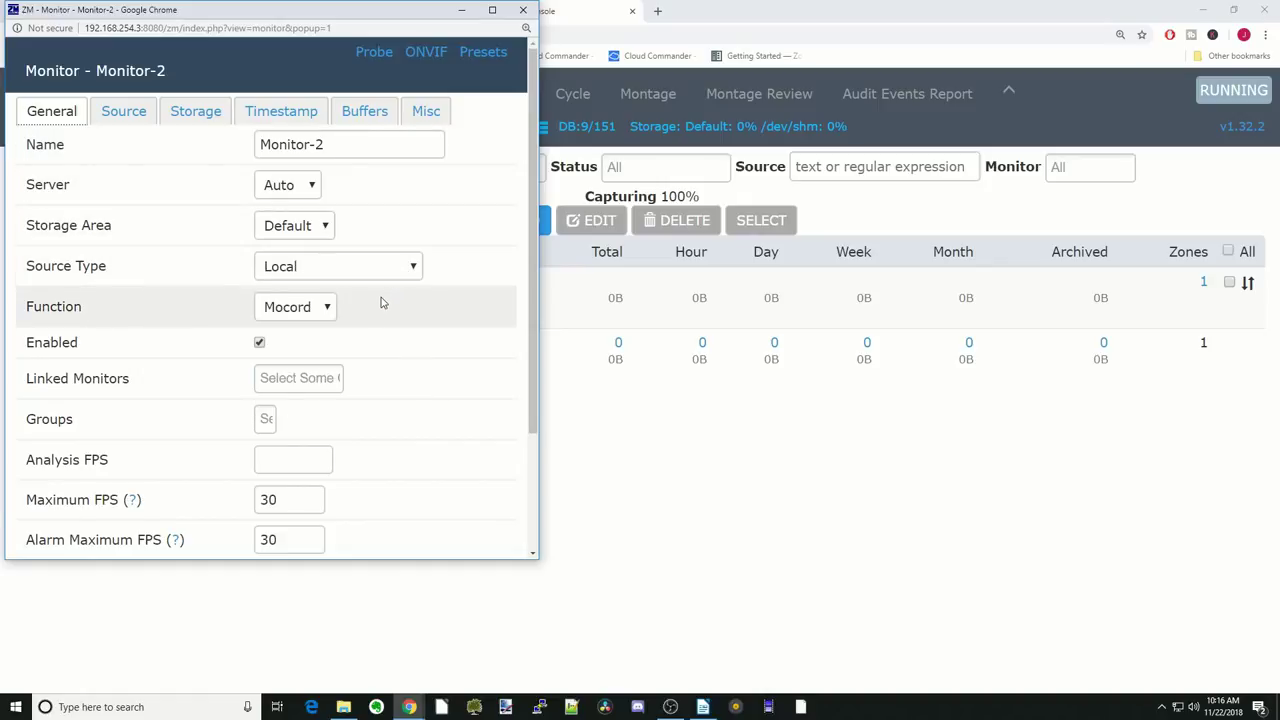
left_click(413, 270)
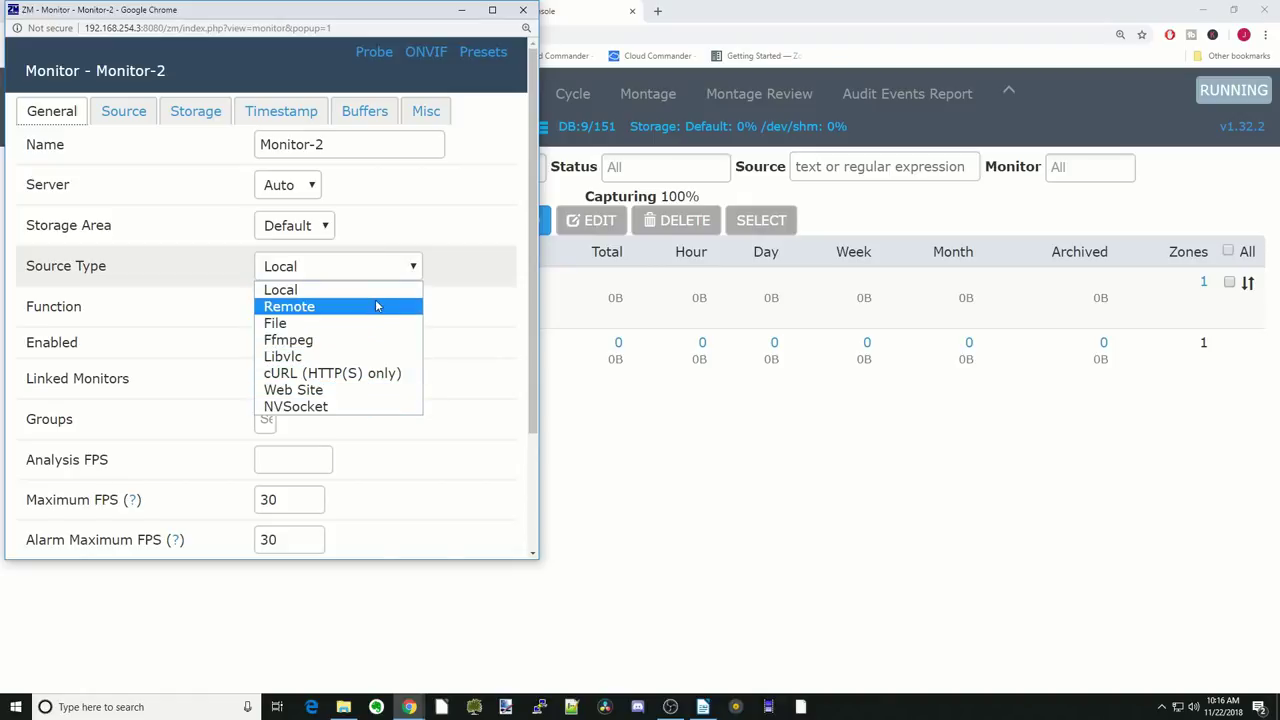
left_click(378, 290)
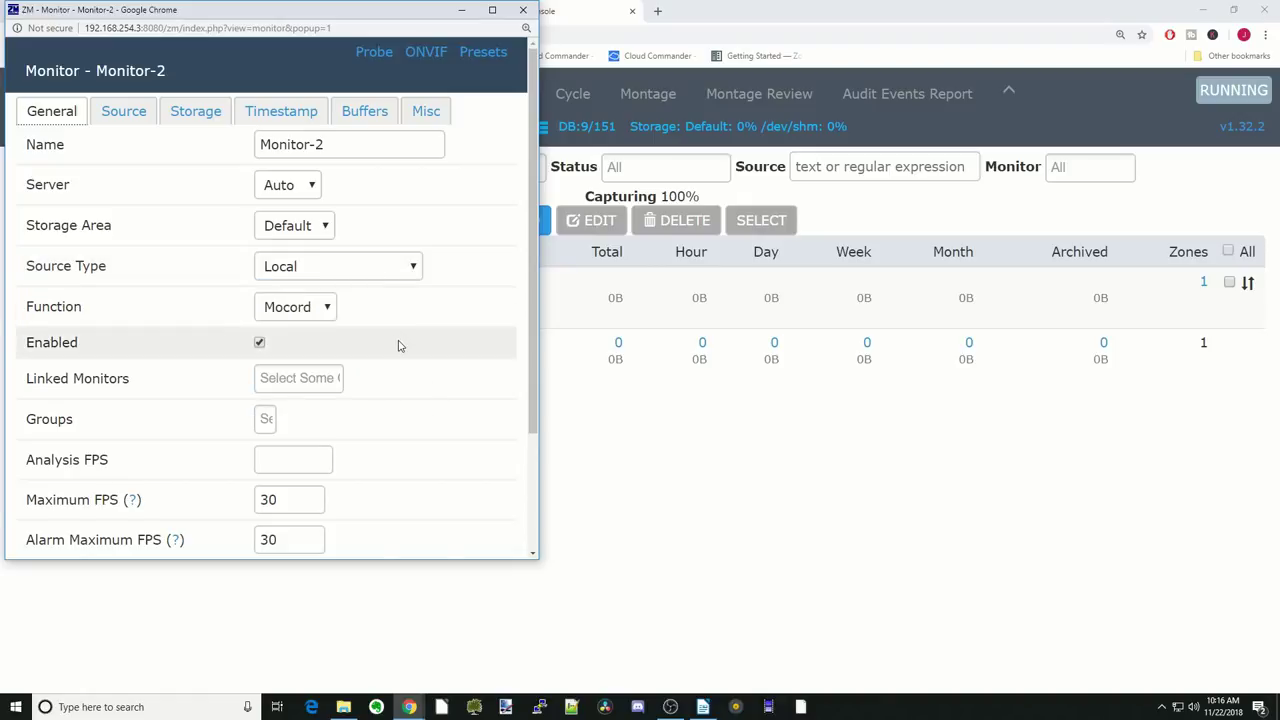
scroll(403, 379, "down", 3)
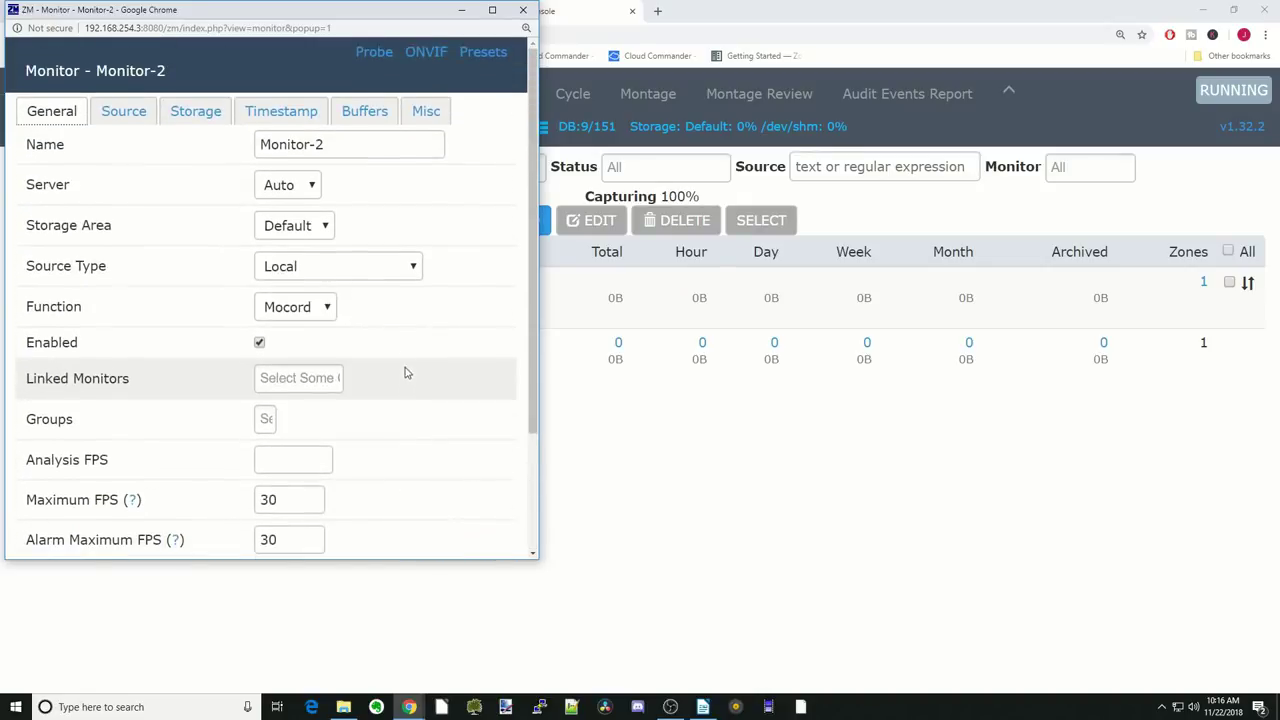
Step: On the Source tab, set device path /dev/video2 and format NTSC
left_click(123, 115)
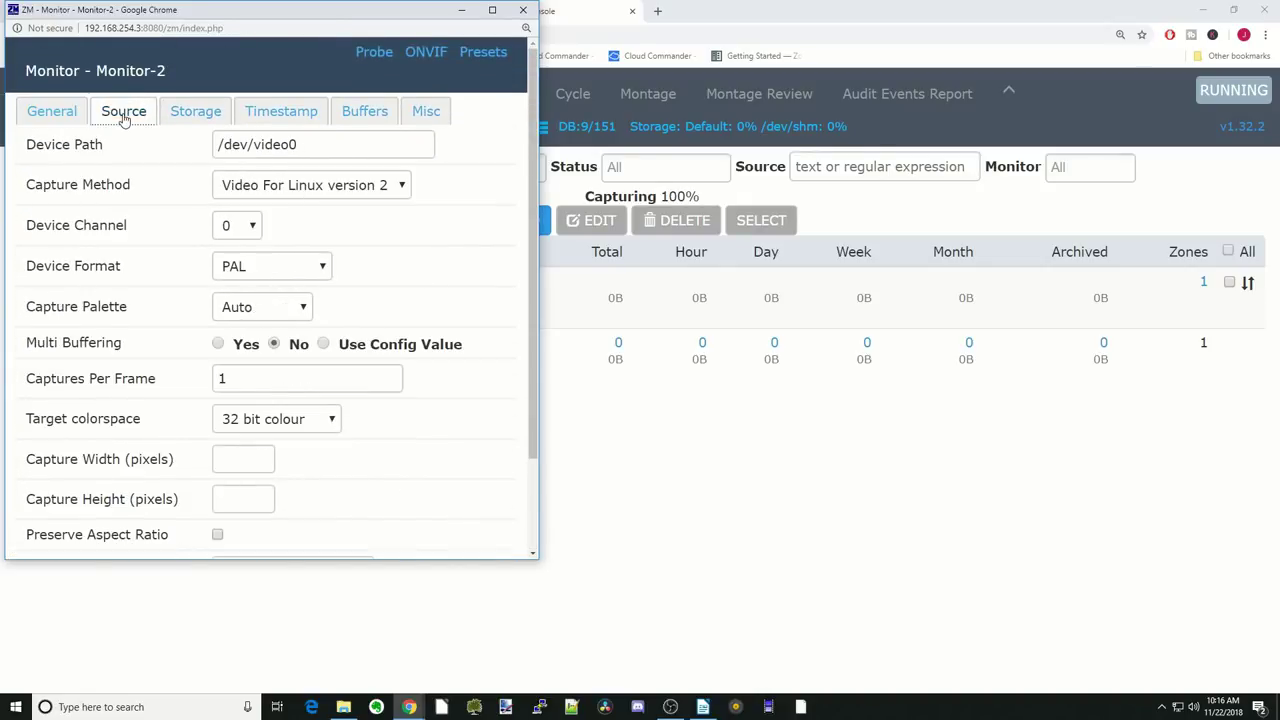
left_click(320, 147)
key("BackSpace")
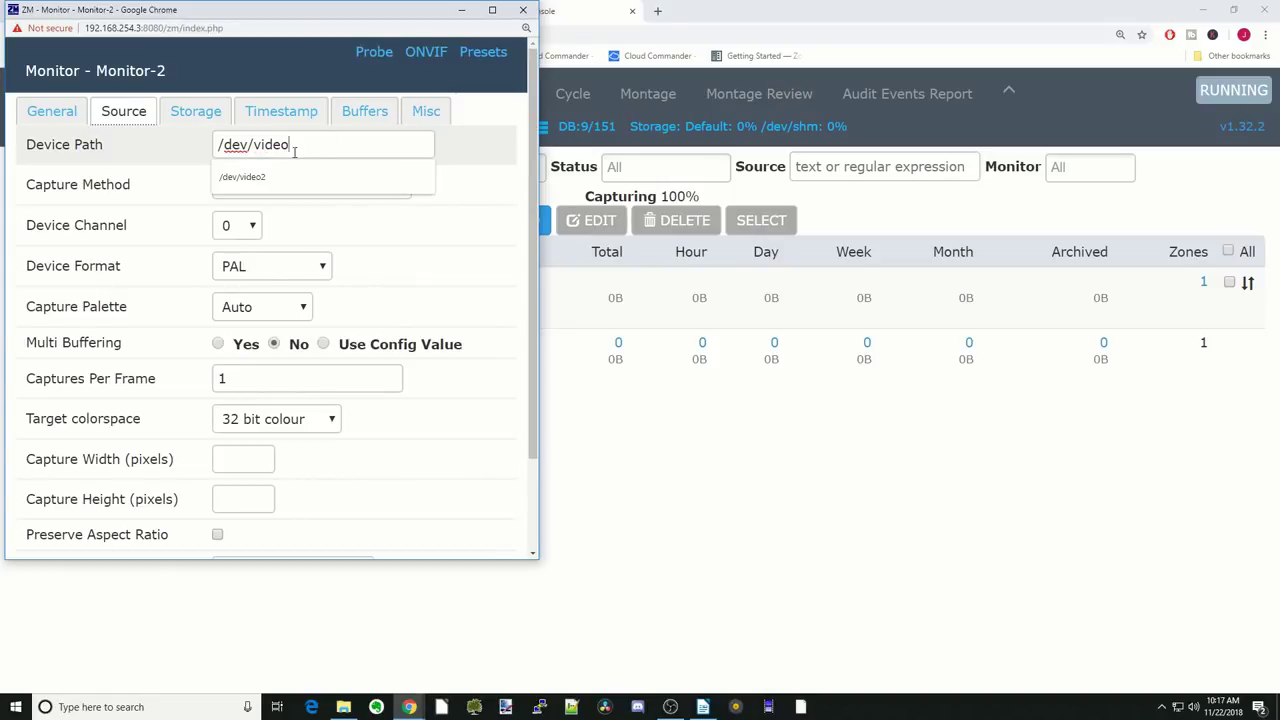
left_click(250, 176)
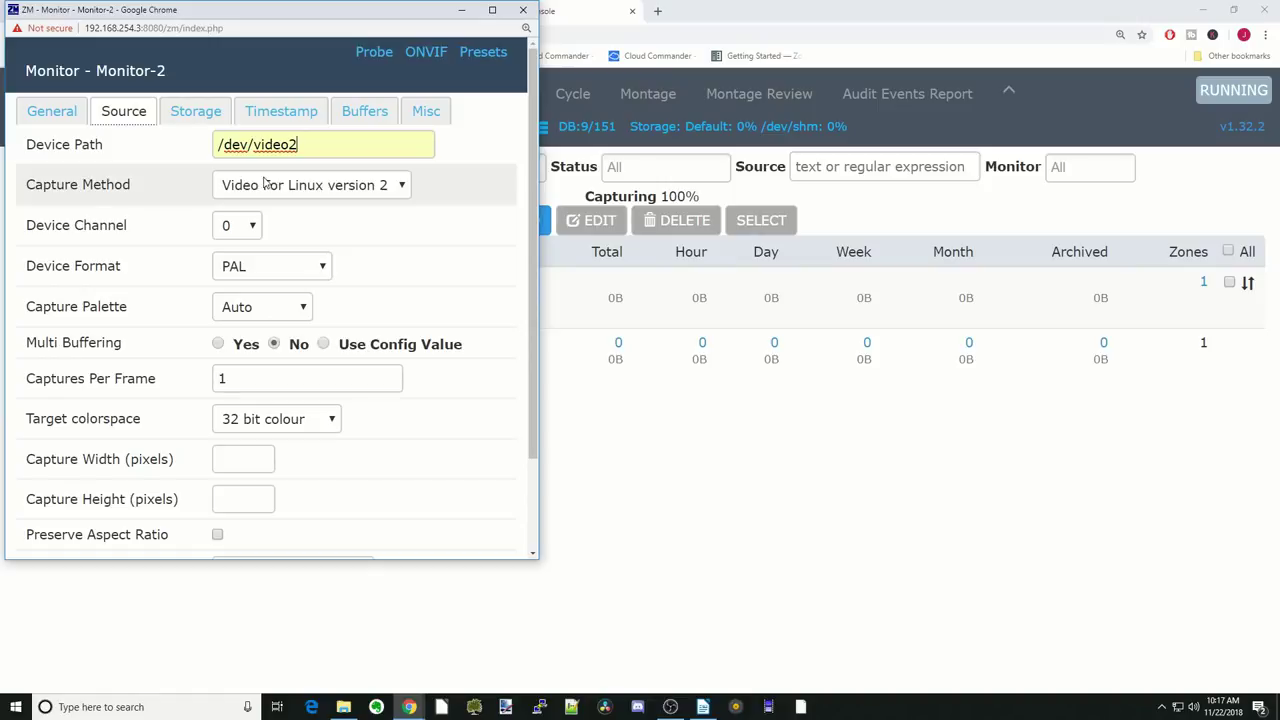
left_click(321, 268)
left_click(300, 286)
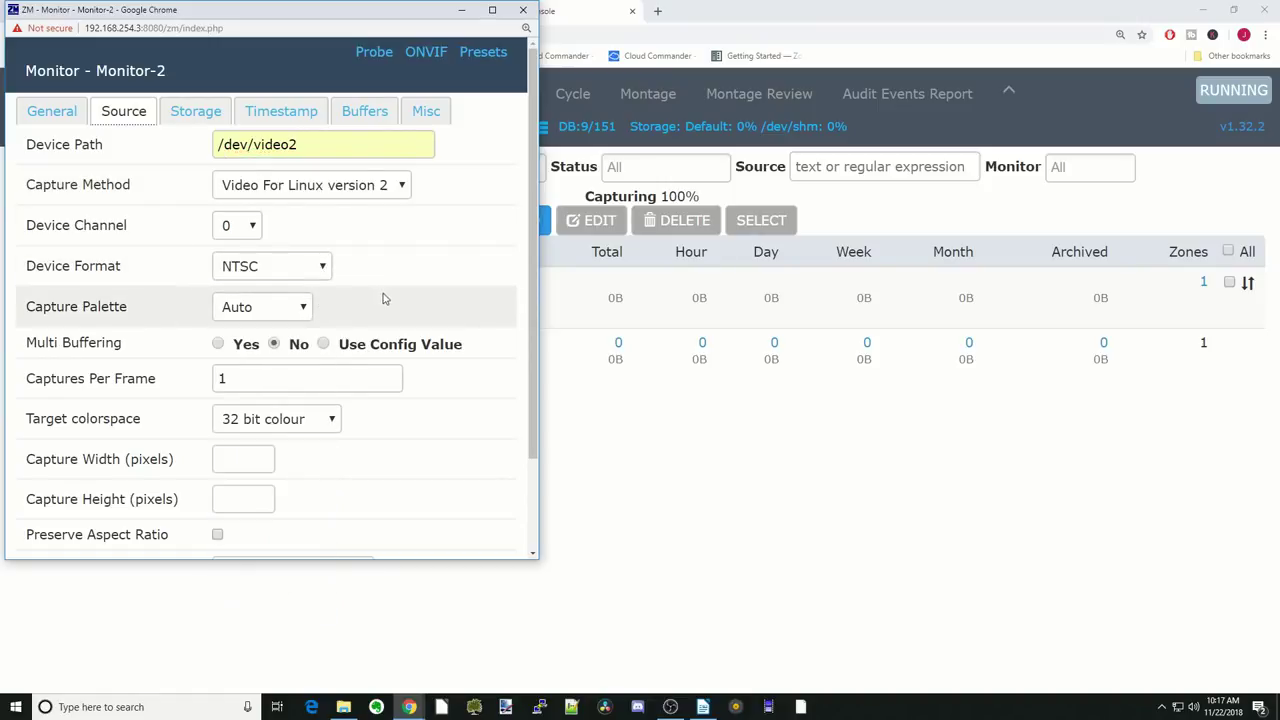
Step: Set capture size 320 by 240 and save Monitor-2
scroll(390, 300, "down", 2)
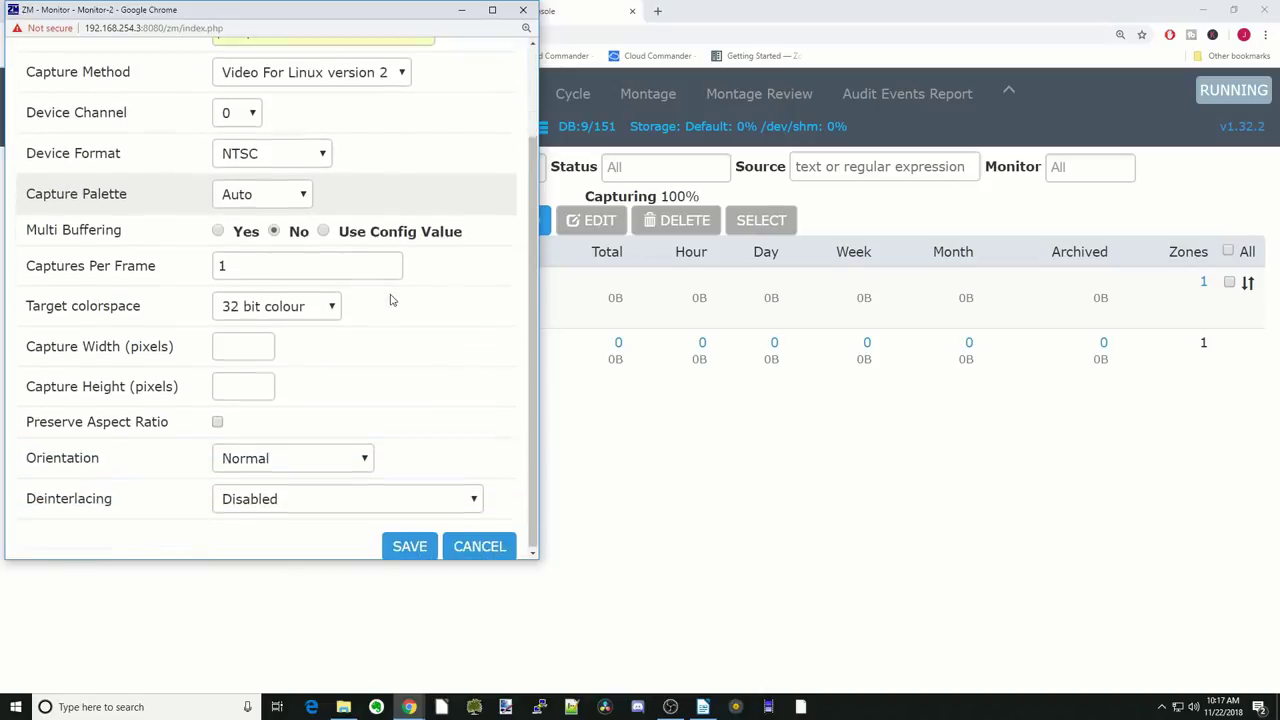
left_click(244, 344)
left_click(246, 378)
left_click(246, 385)
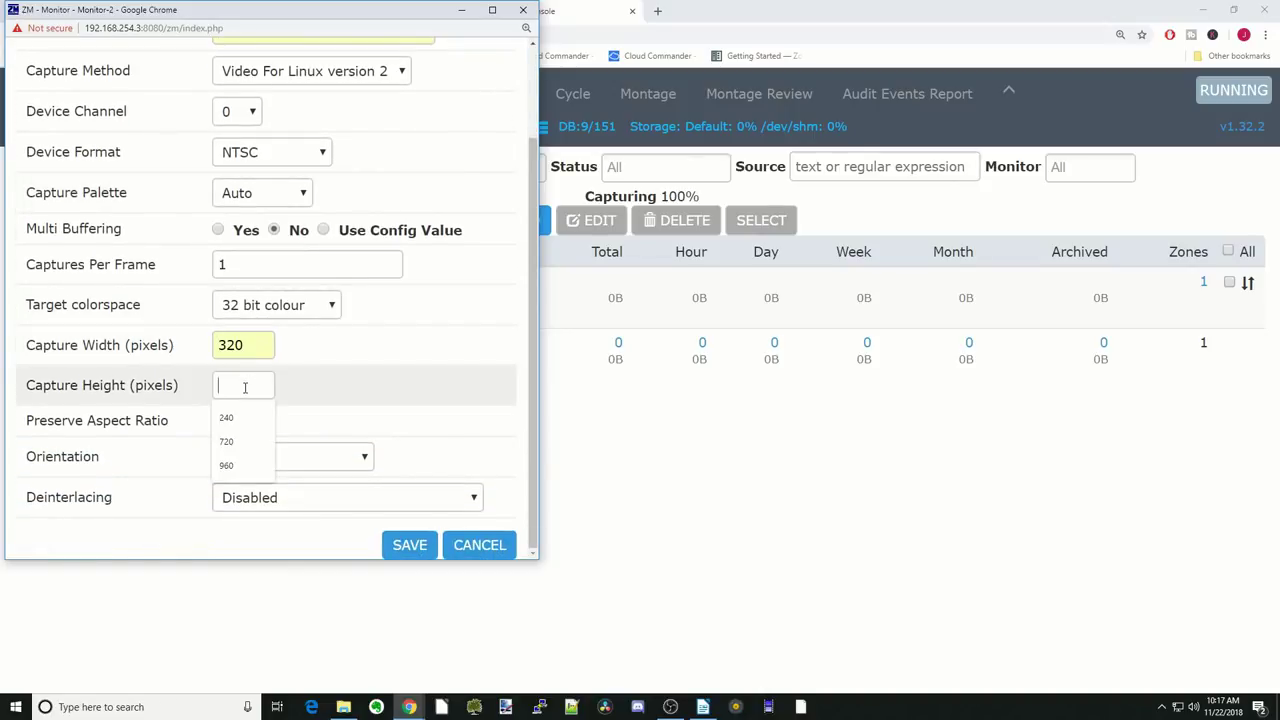
left_click(240, 418)
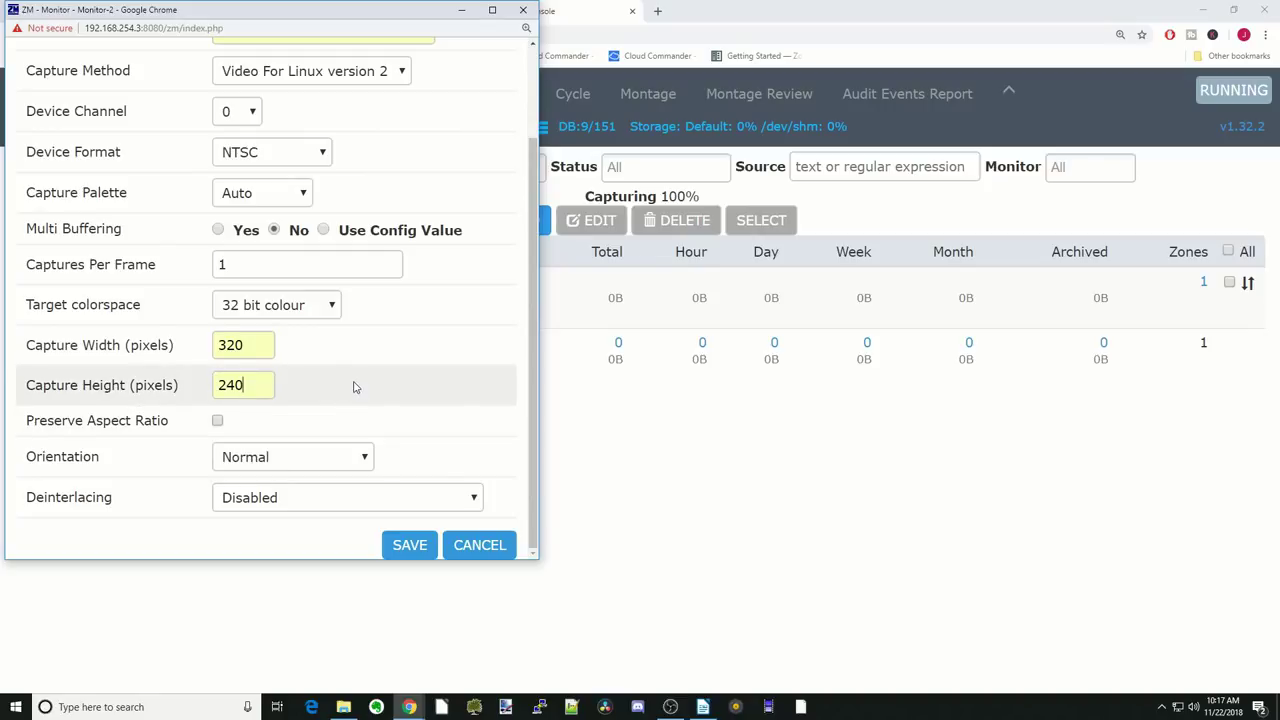
left_click(410, 545)
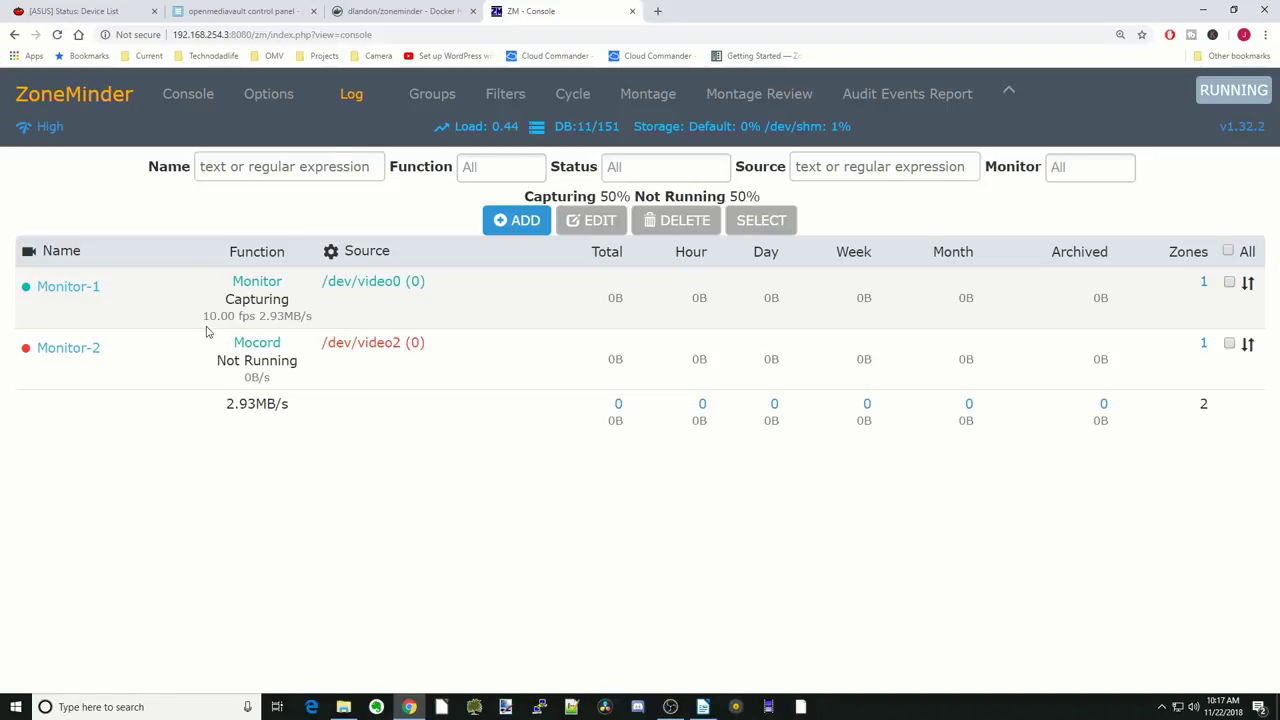
Step: Open Monitor-2's live feed page from the Console list
left_click_drag(296, 336, 70, 353)
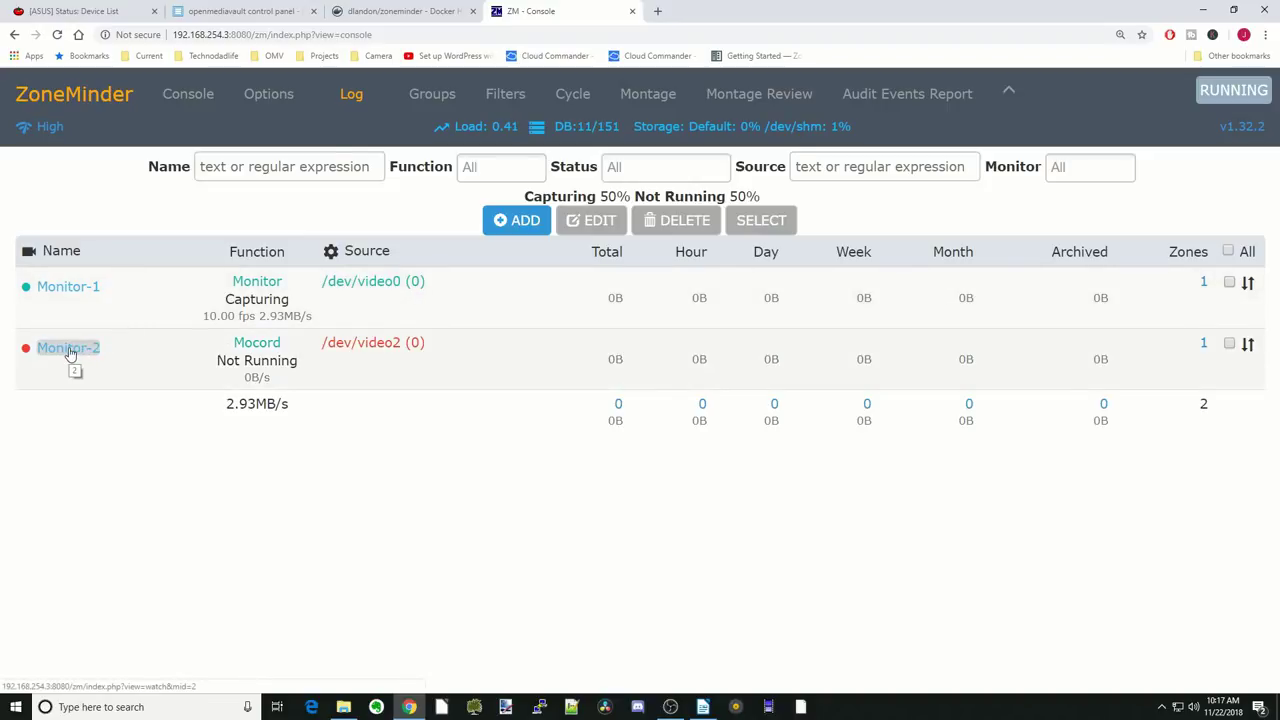
left_click(68, 348)
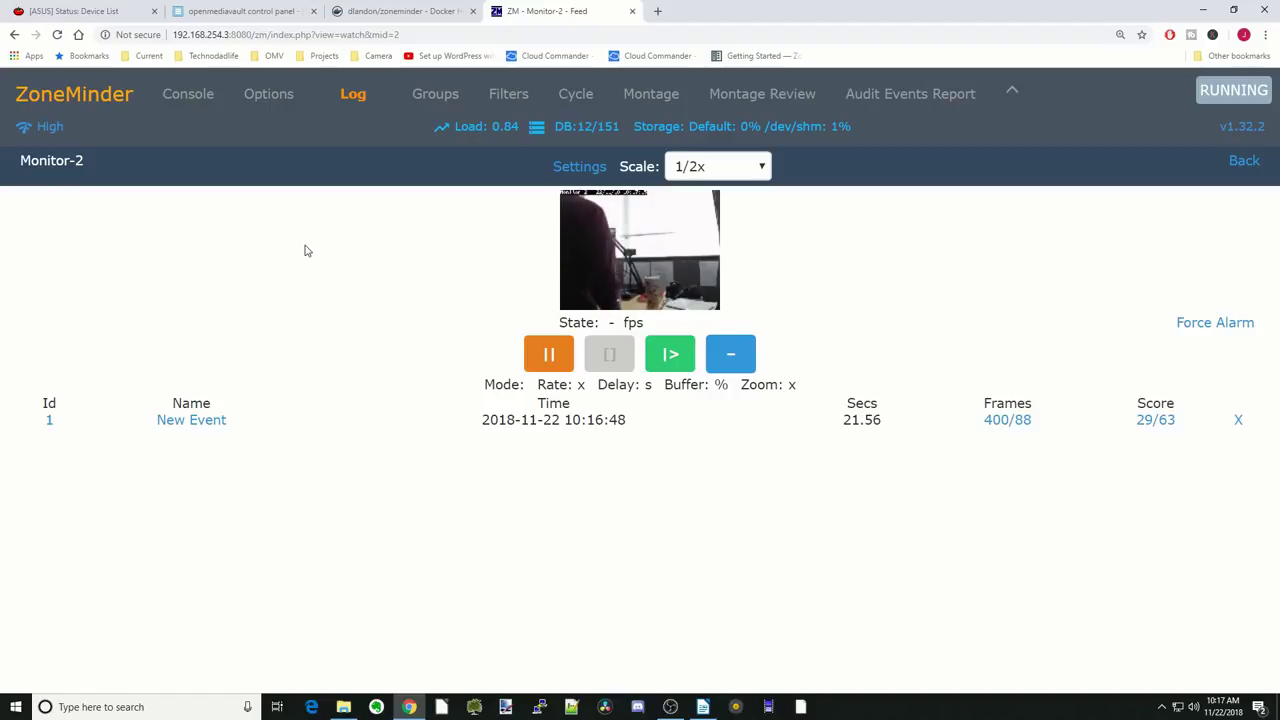
Step: Browse the ZoneMinder Options, Groups and Filters pages, checking the saved filter list without choosing one
left_click(270, 95)
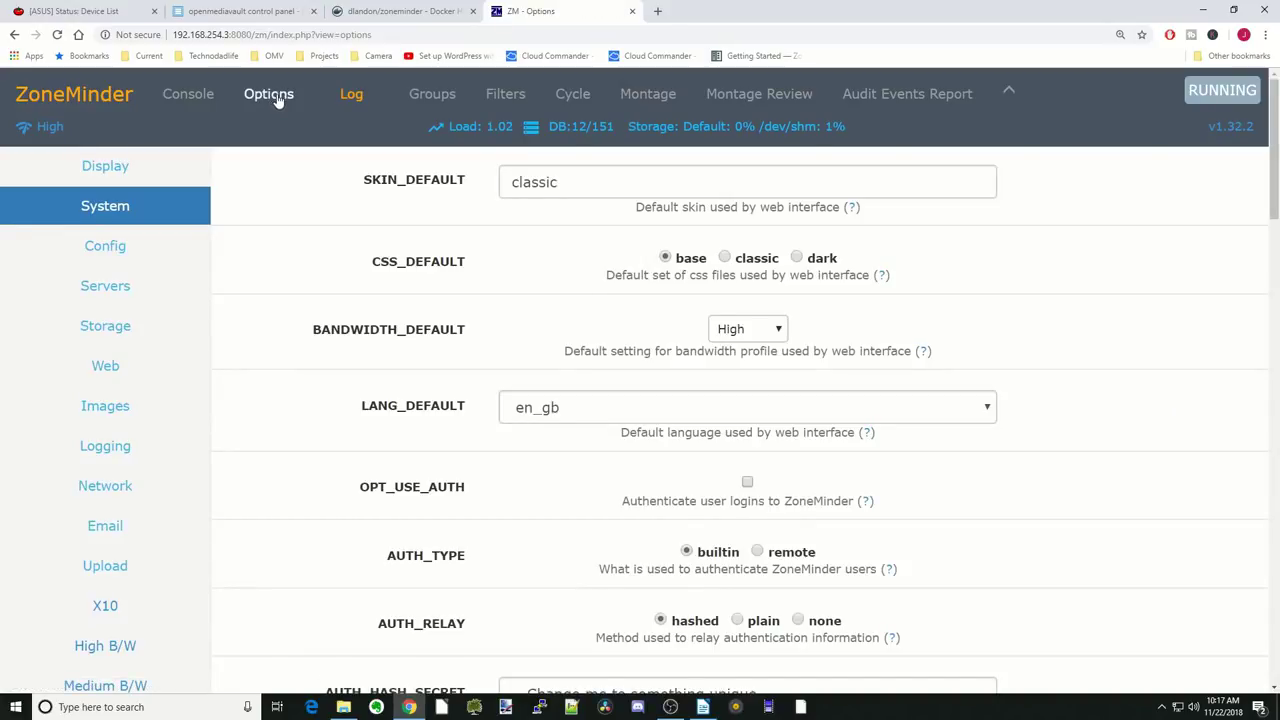
left_click(438, 96)
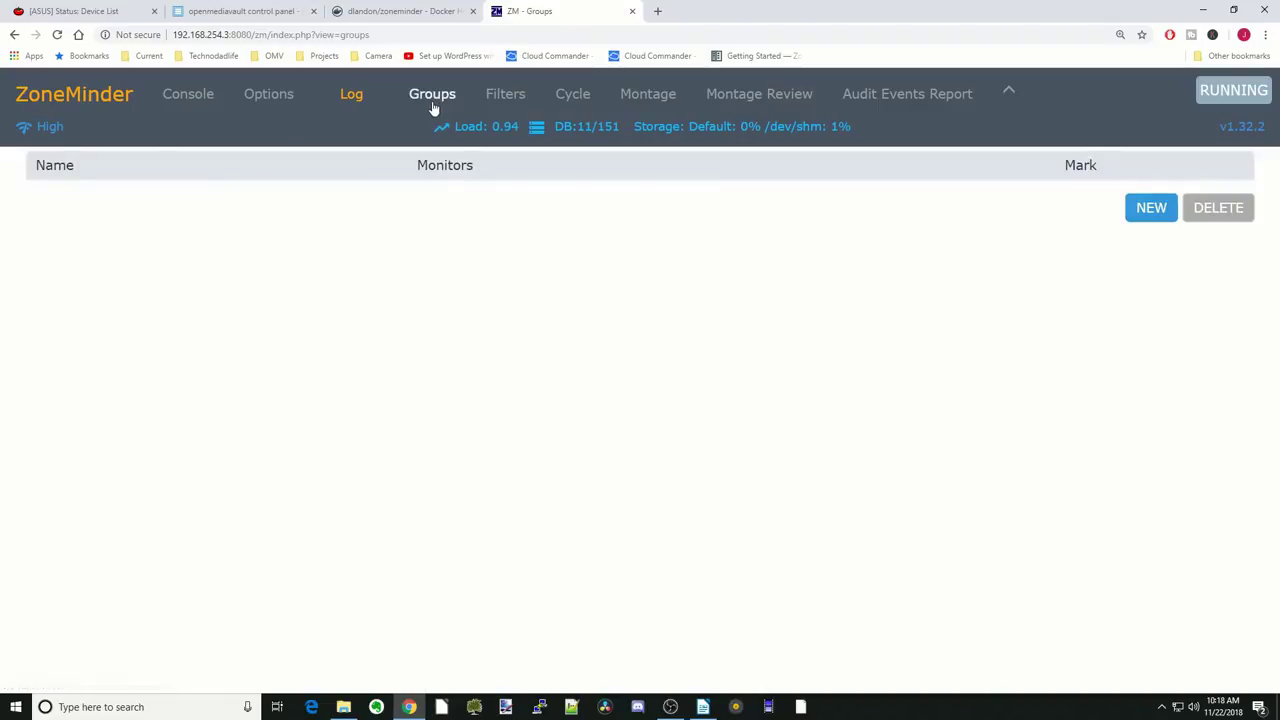
left_click(508, 96)
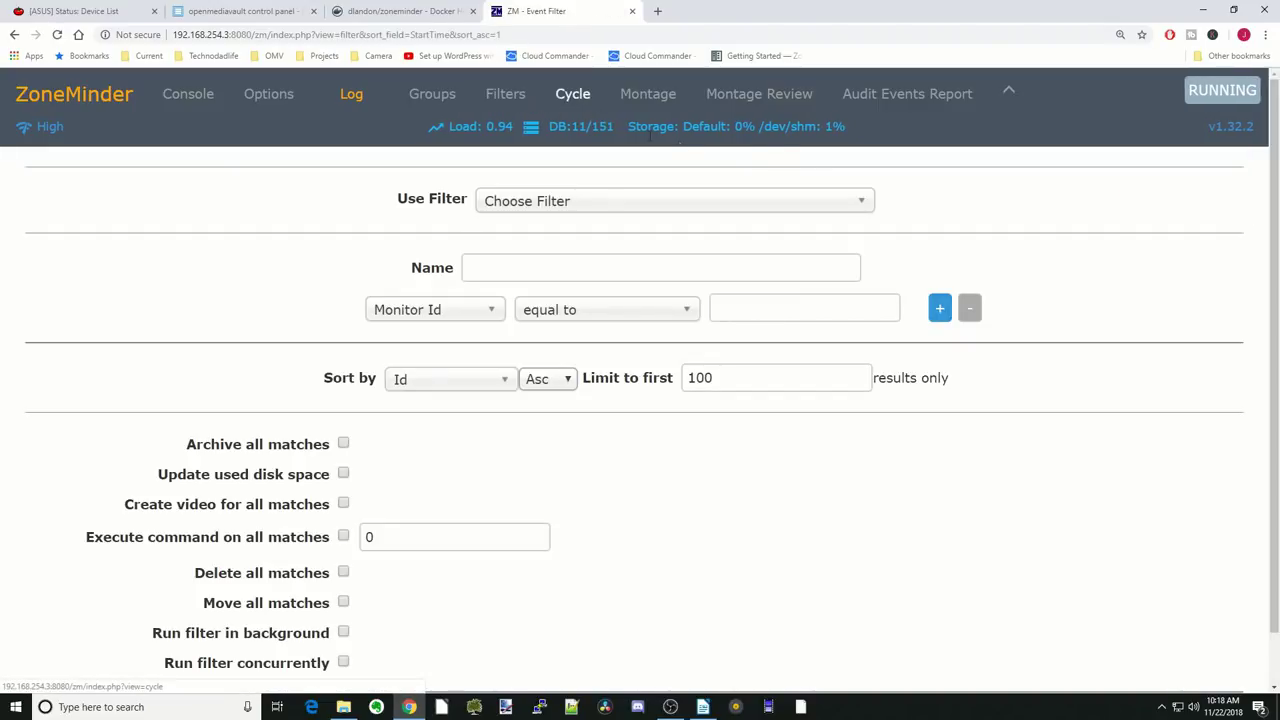
left_click(863, 203)
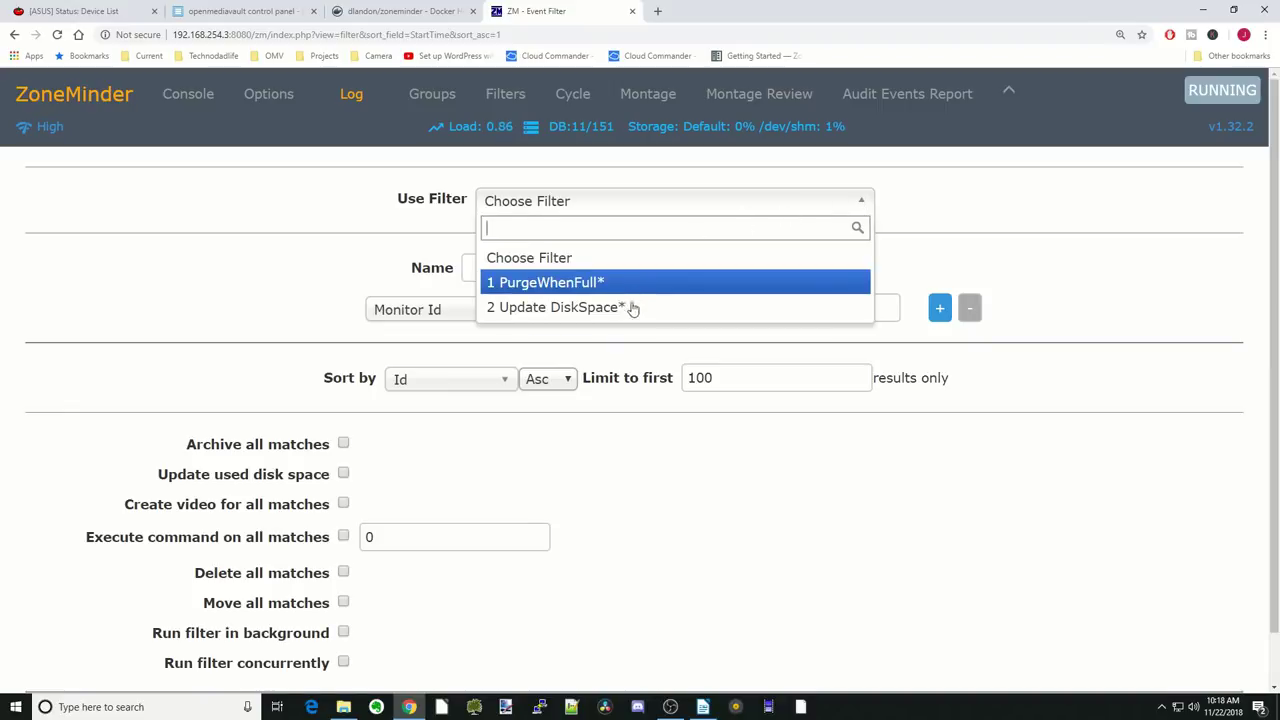
left_click(561, 103)
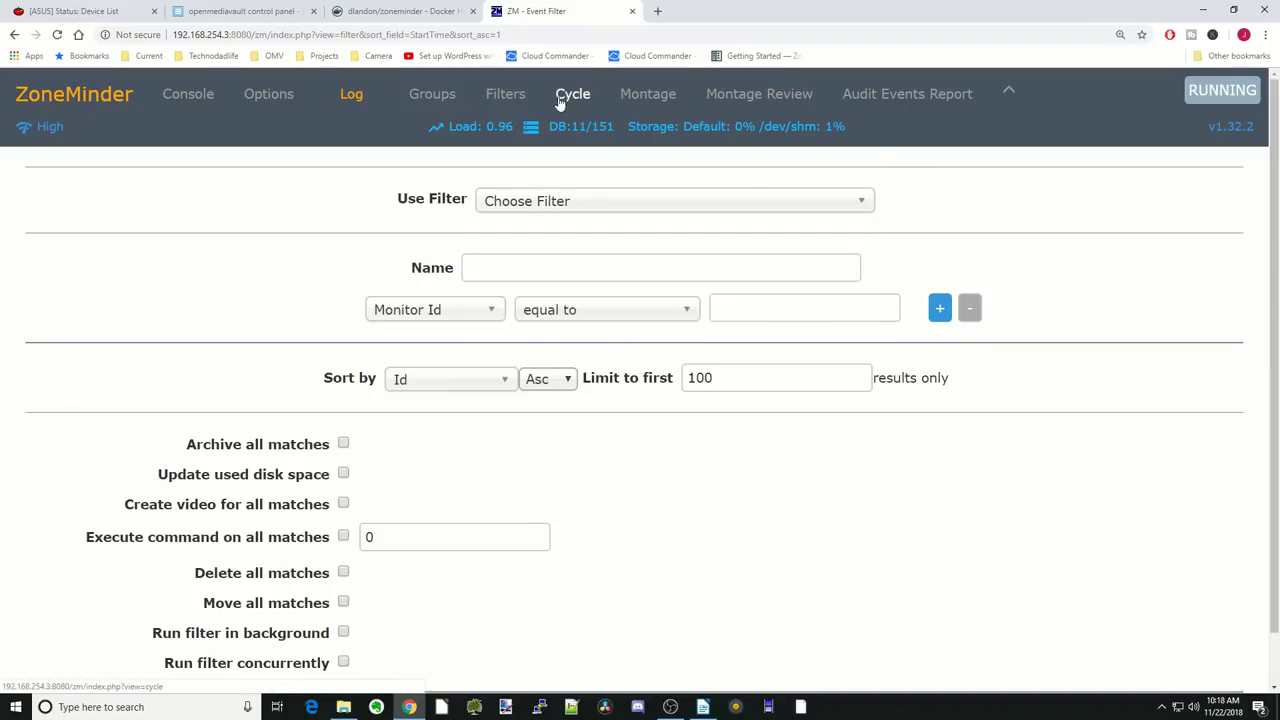
Step: Show both camera feeds in Cycle, Montage and Montage Review, then open the Audit Events Report
left_click(568, 100)
scroll(514, 430, "down", 3)
scroll(511, 425, "up", 3)
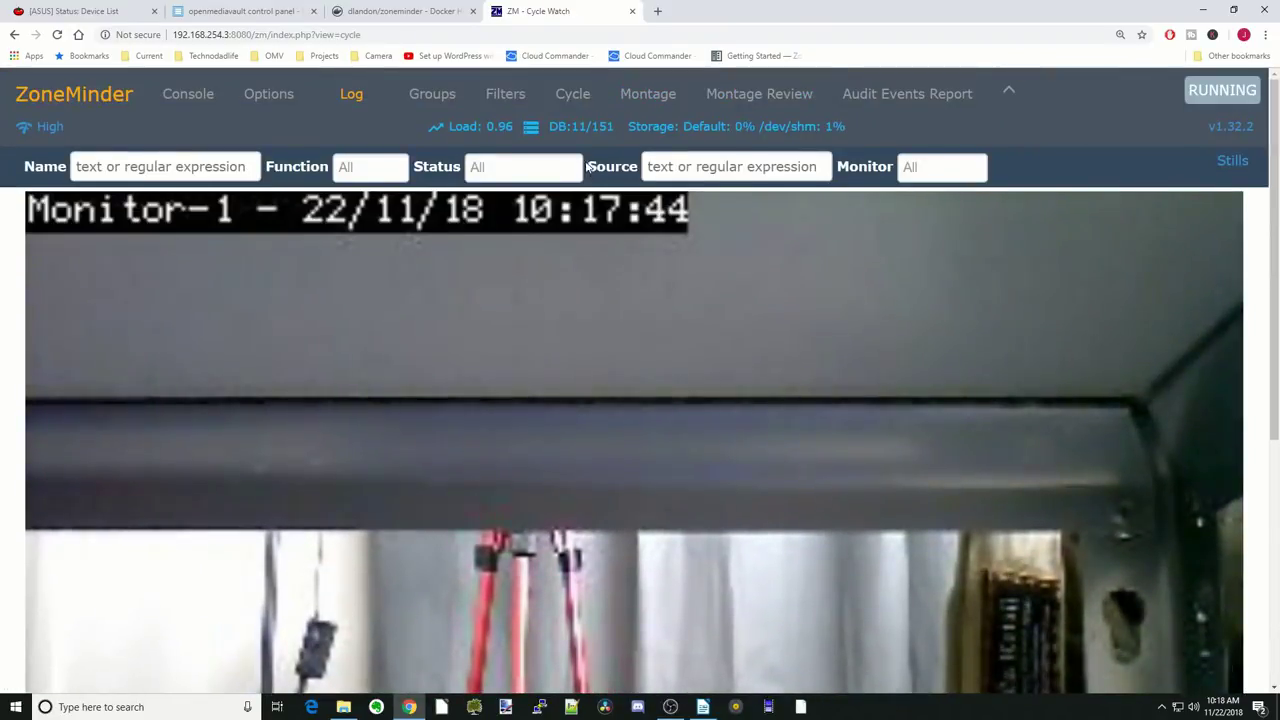
left_click(648, 94)
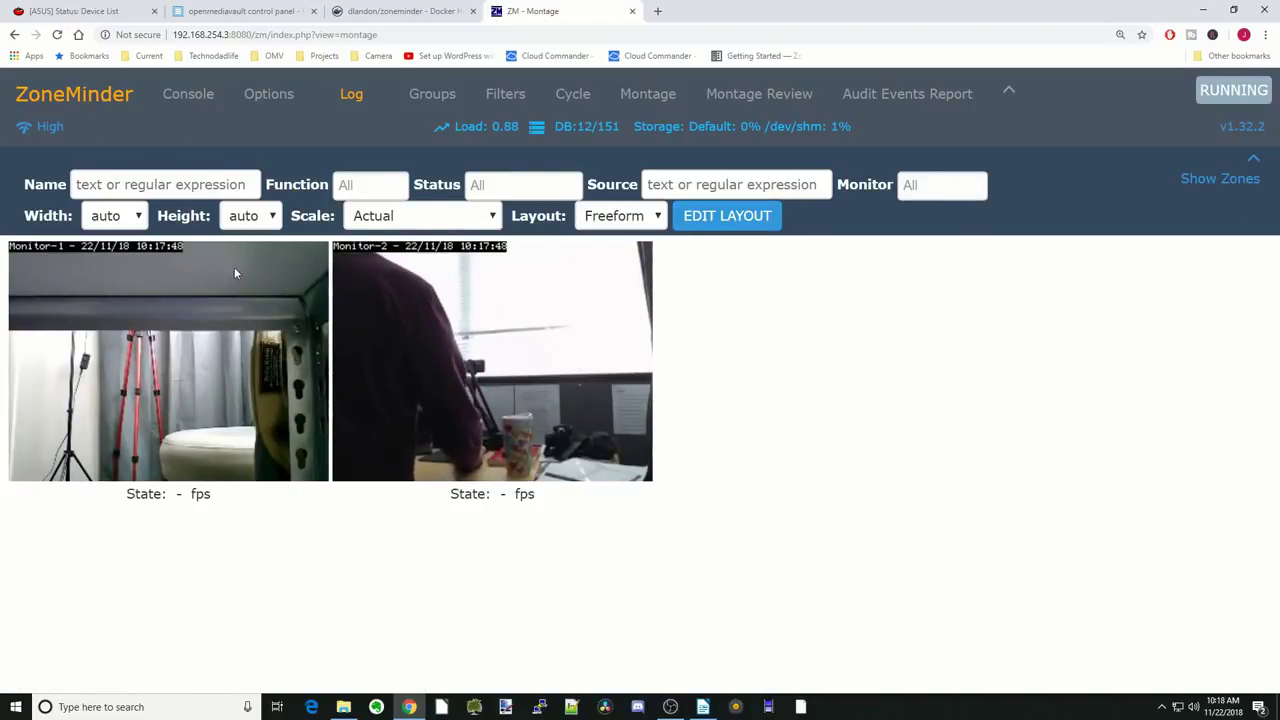
left_click(748, 97)
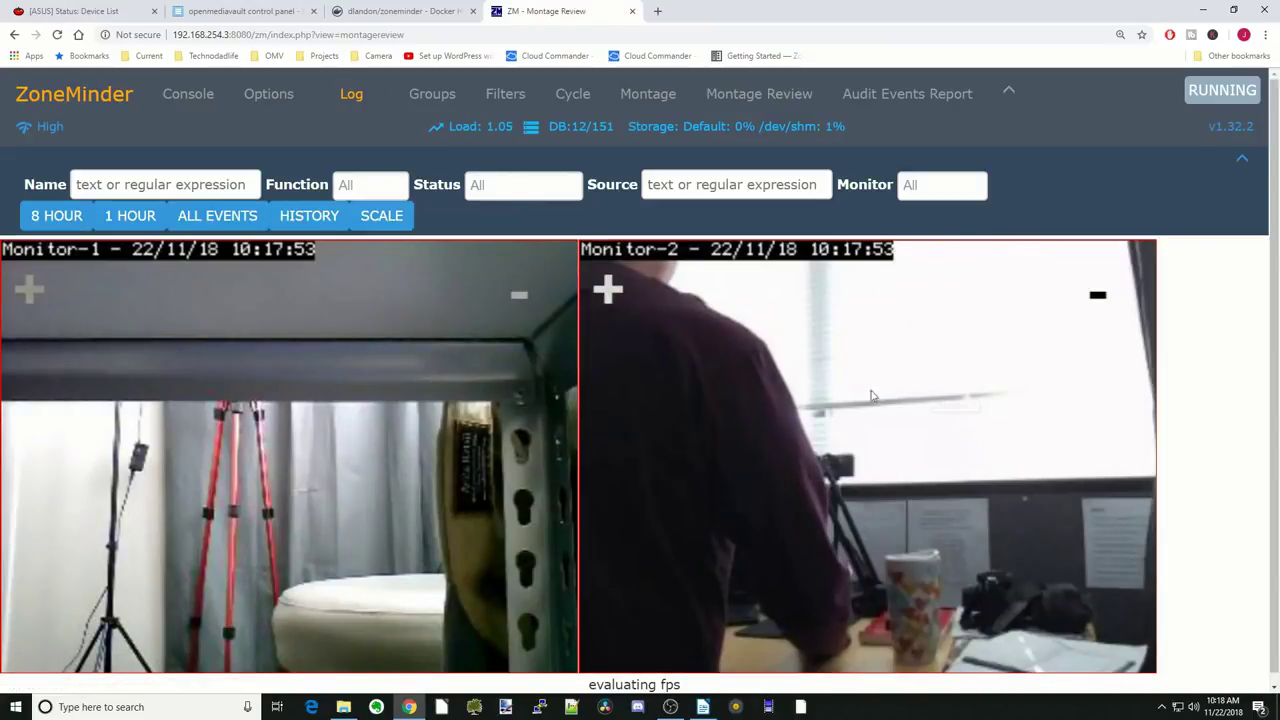
left_click(914, 94)
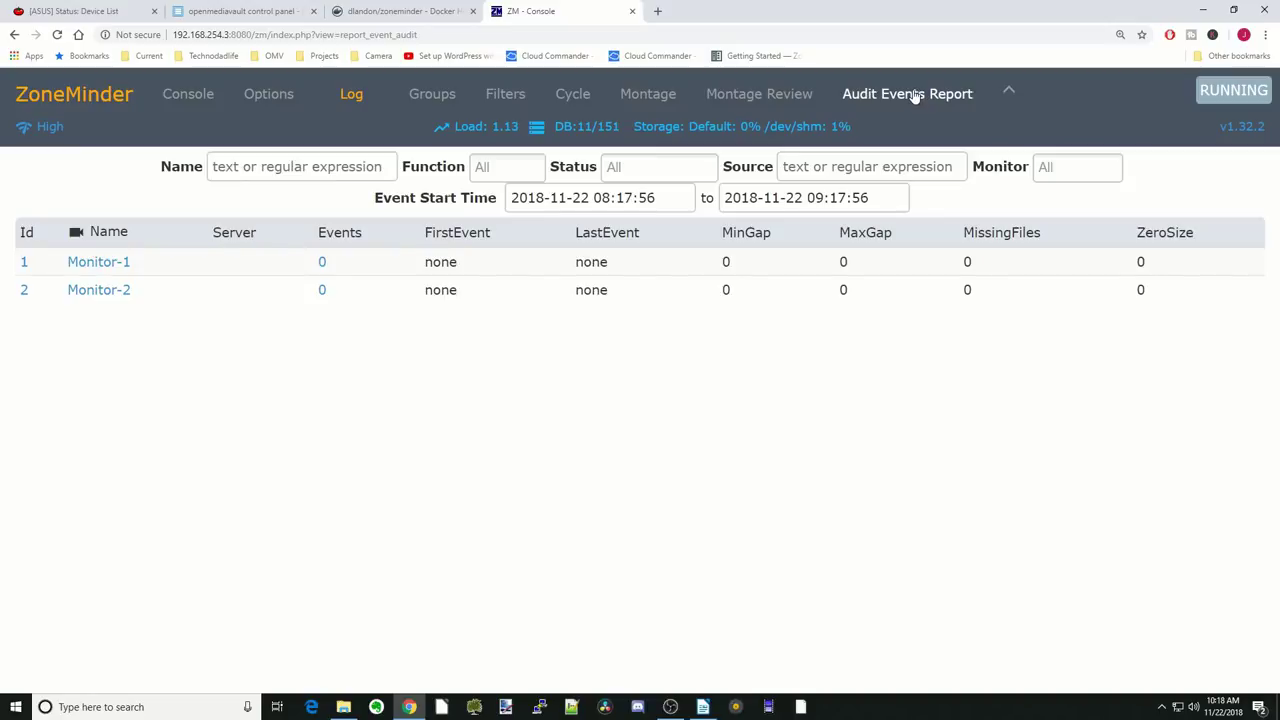